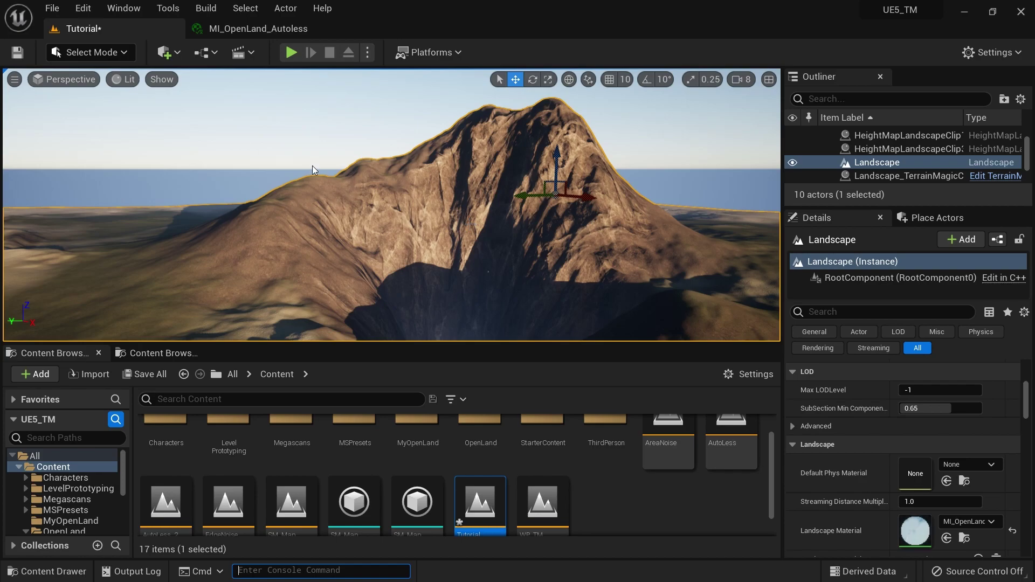
# - Raise the SlopeLayer's Normal Mask Contrast to 12.977547 to test its effect on the mountain slopes
pyautogui.moveTo(280, 170); pyautogui.dragTo(248, 184, button='right')
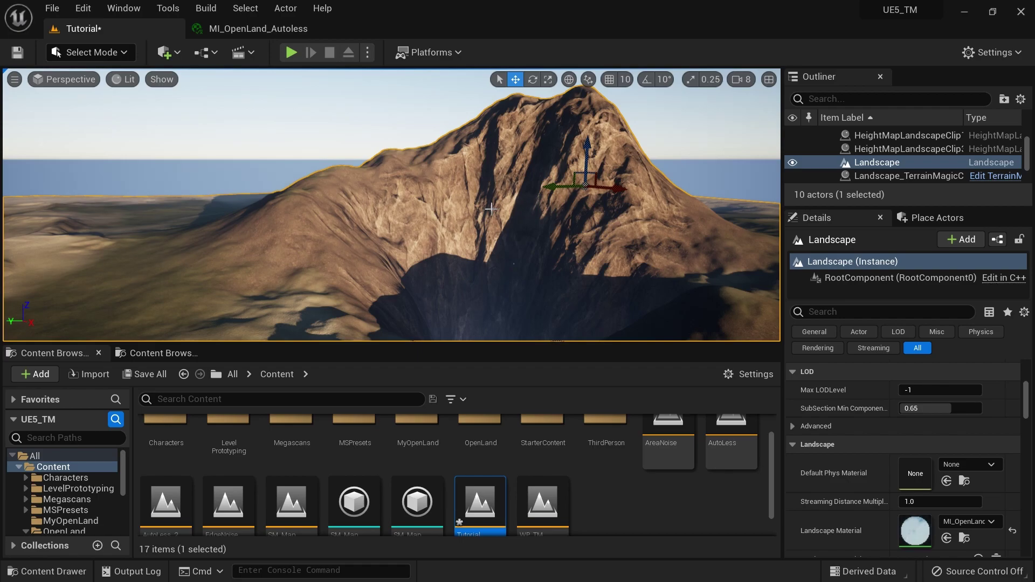
pyautogui.moveTo(491, 208); pyautogui.dragTo(490, 208)
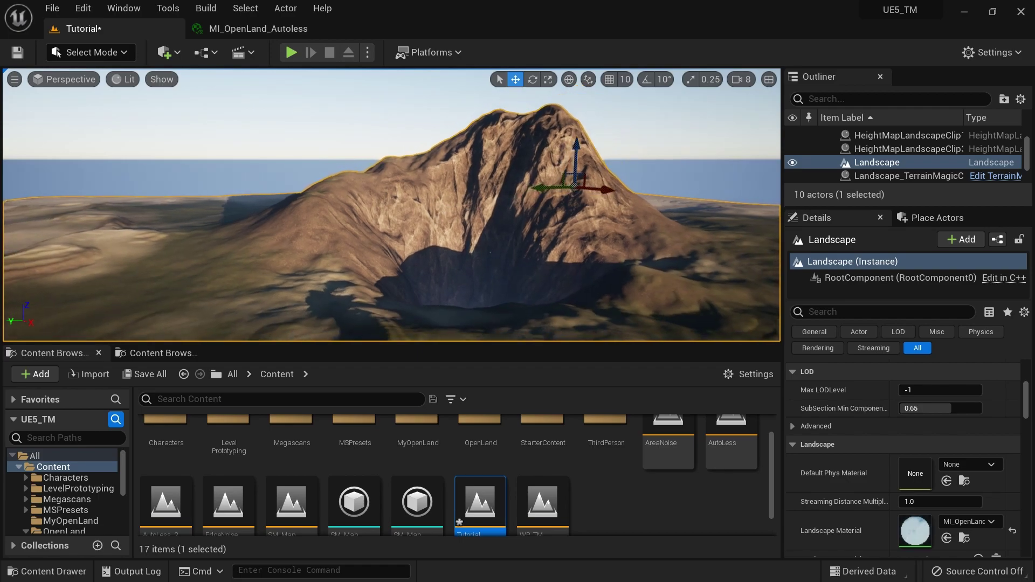
pyautogui.moveTo(490, 252); pyautogui.dragTo(507, 291, button='right')
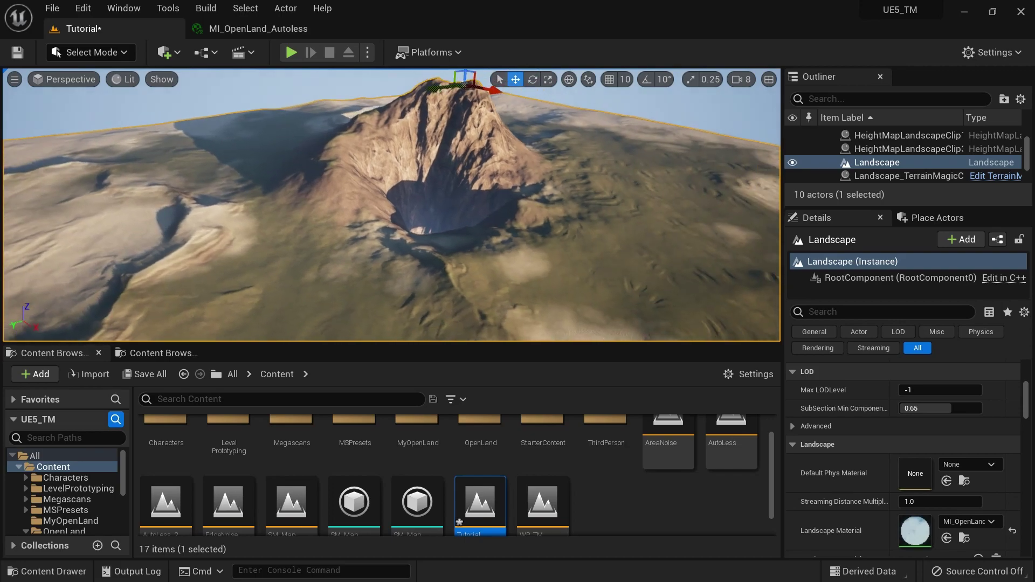
pyautogui.moveTo(439, 215); pyautogui.dragTo(428, 185, button='right')
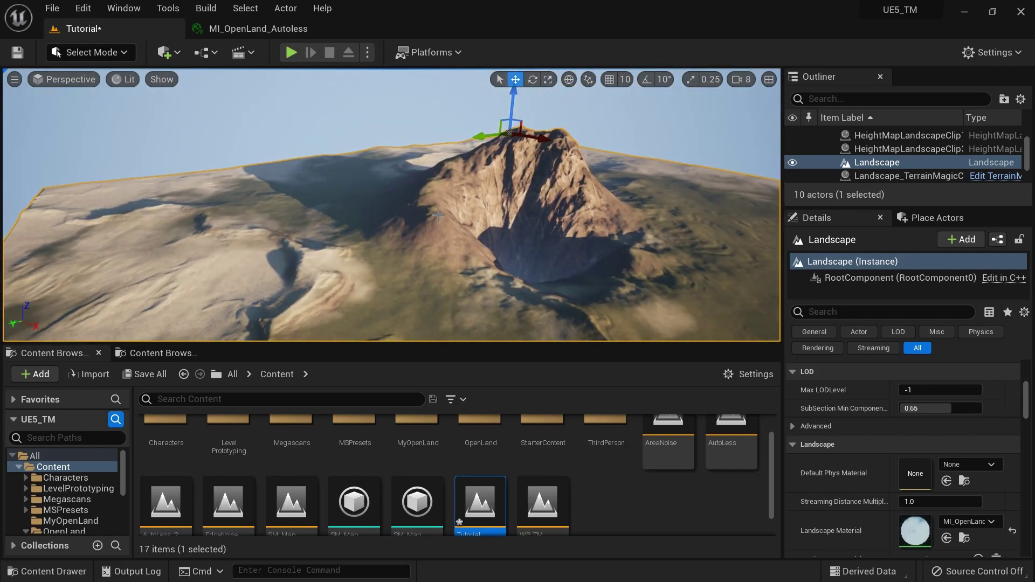
pyautogui.moveTo(438, 212); pyautogui.dragTo(402, 198)
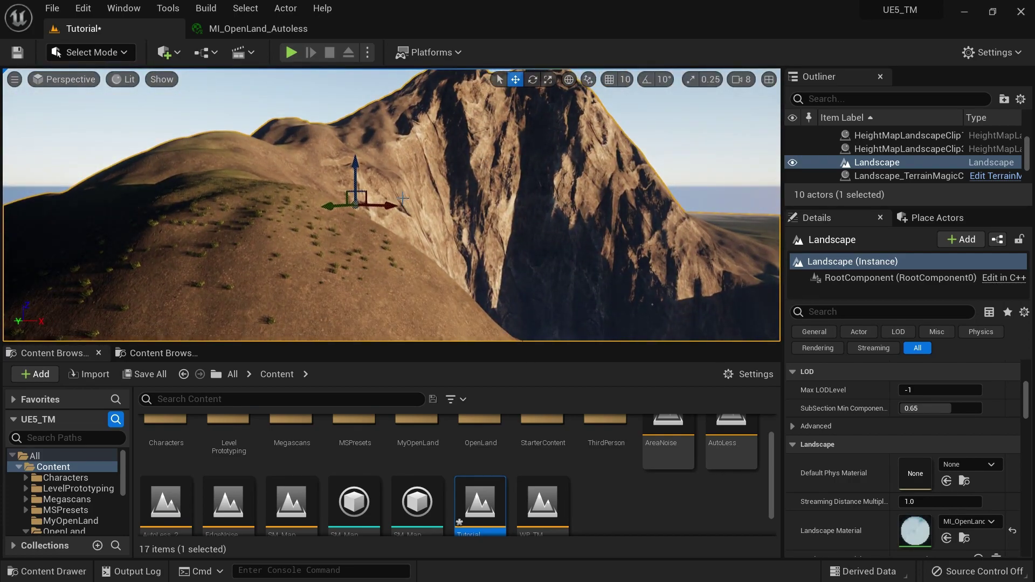
pyautogui.scroll(3, 927, 153)
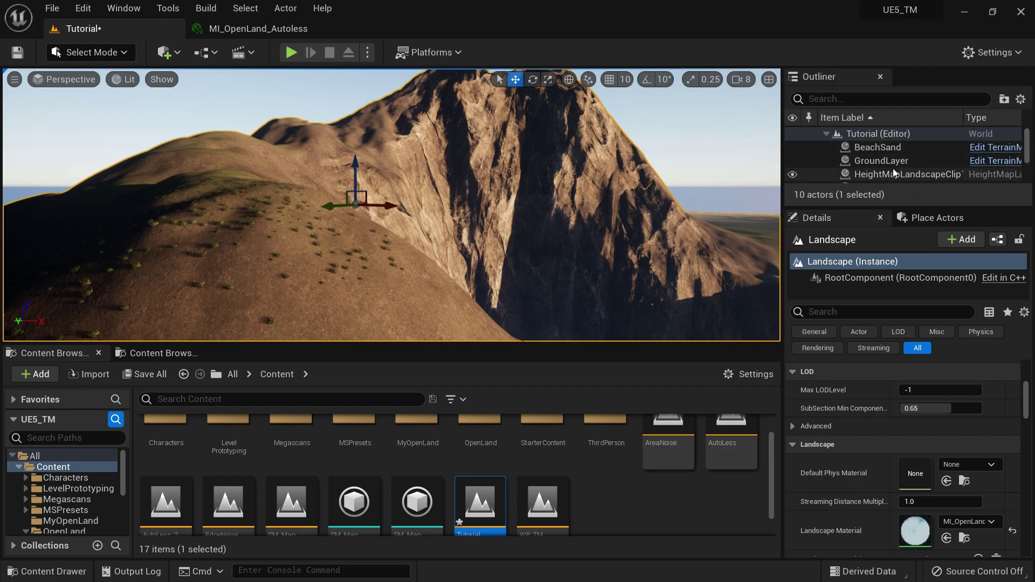
pyautogui.scroll(-3, 889, 159)
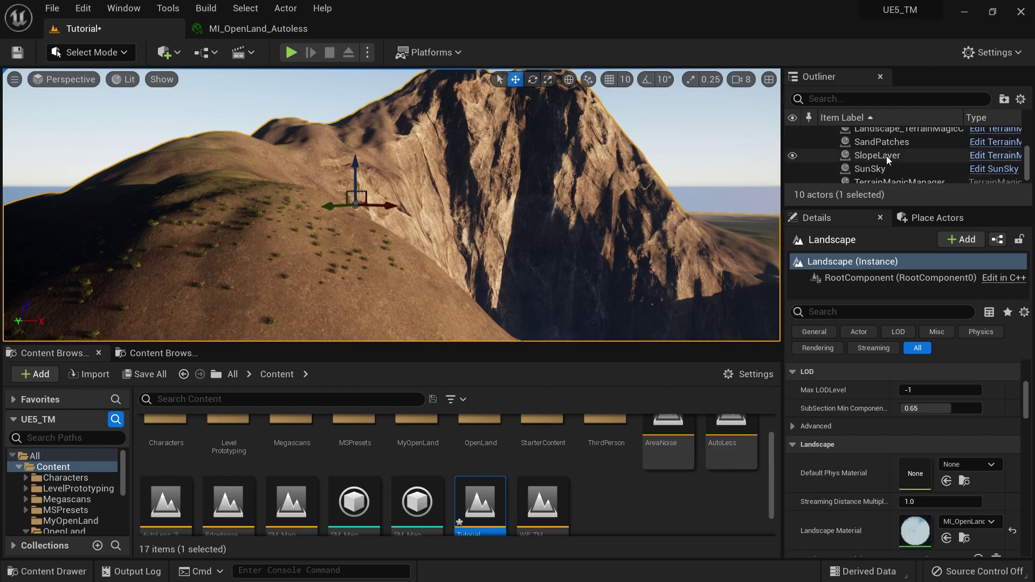
pyautogui.click(886, 156)
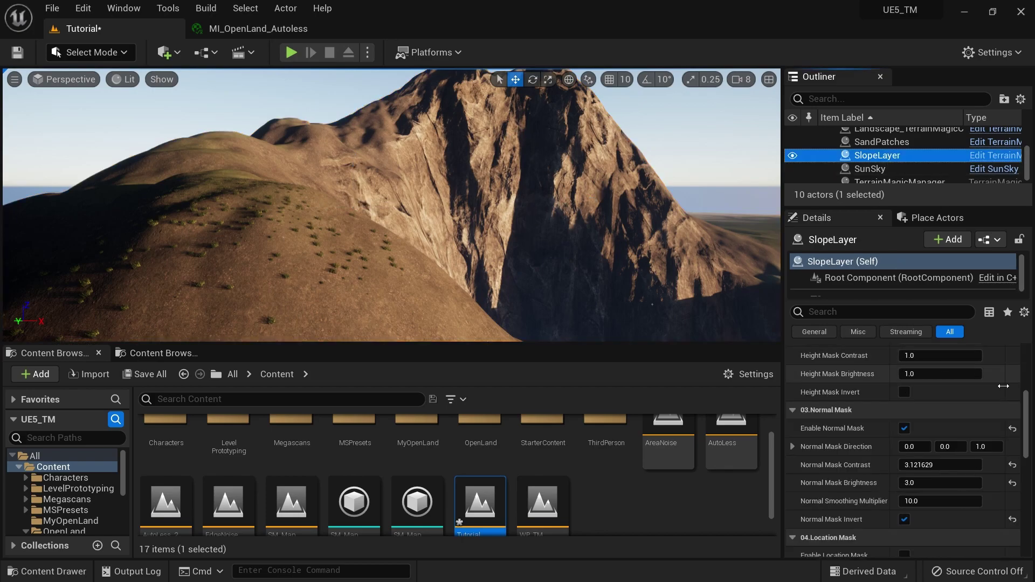
pyautogui.moveTo(592, 216); pyautogui.dragTo(539, 226, button='right')
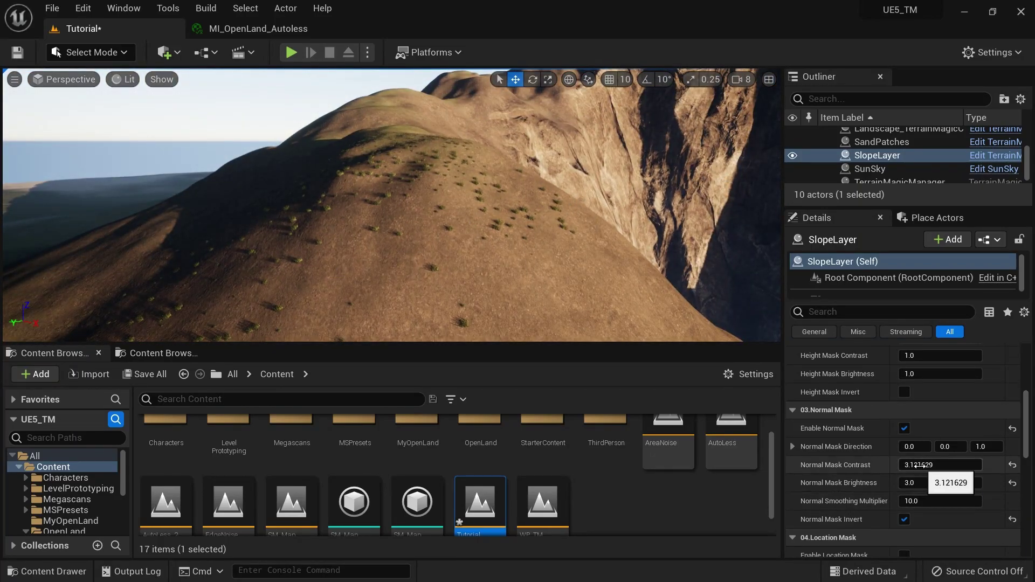
pyautogui.moveTo(935, 464); pyautogui.dragTo(991, 464)
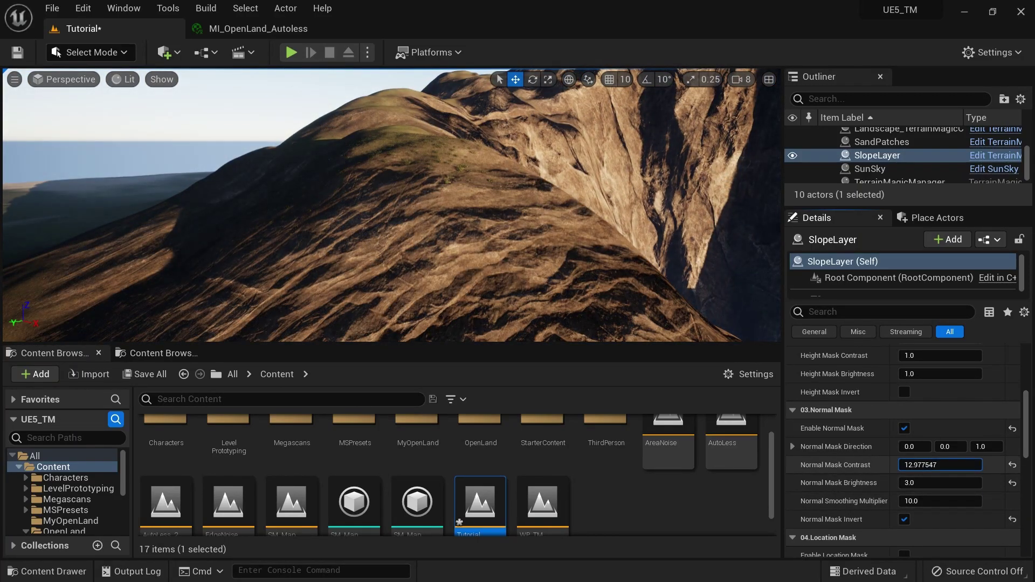
pyautogui.click(544, 201)
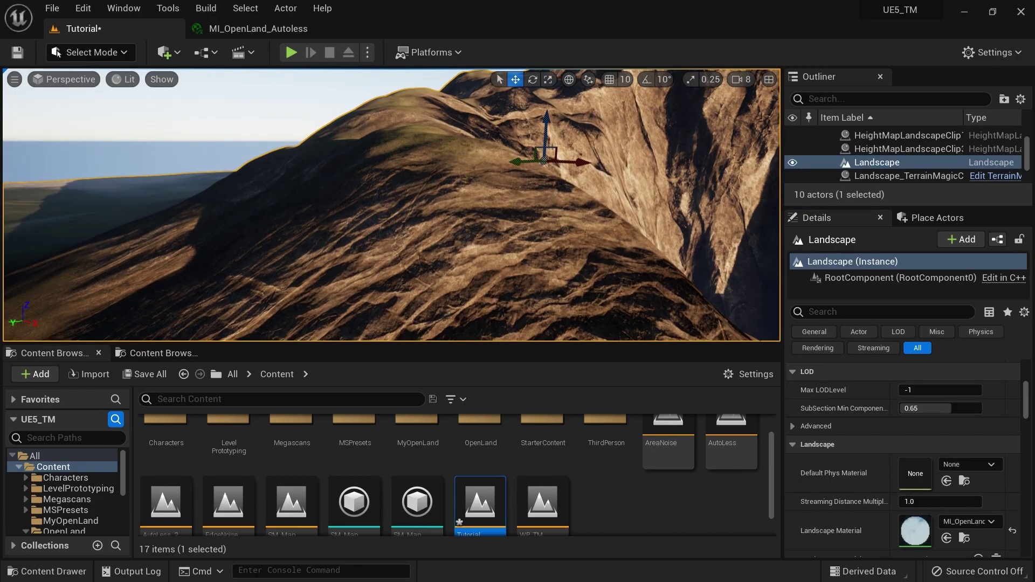
# - Set the SlopeLayer's Normal Mask Contrast to 3.3708
pyautogui.moveTo(544, 201); pyautogui.dragTo(569, 221, button='right')
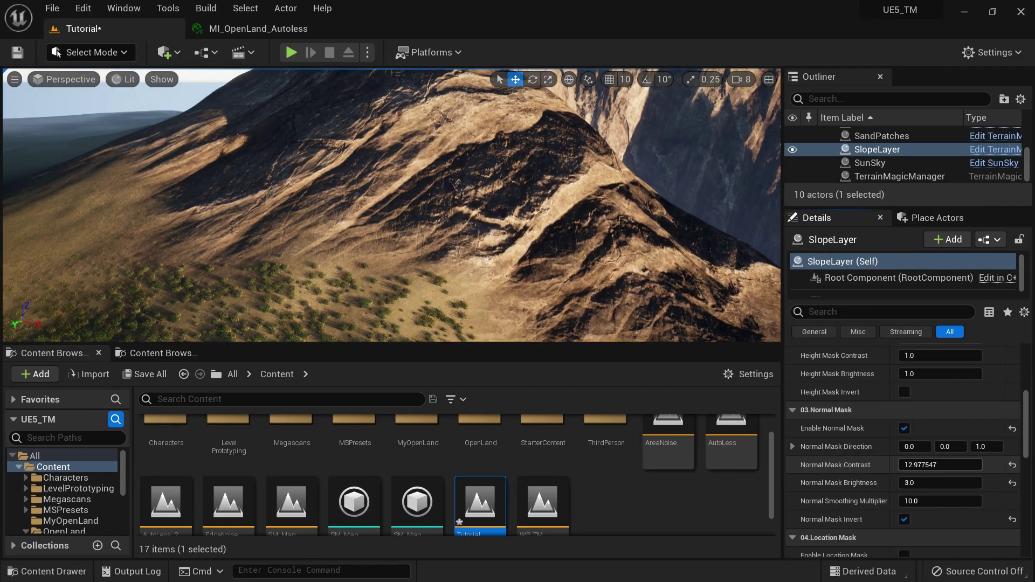
pyautogui.moveTo(938, 465); pyautogui.dragTo(908, 466)
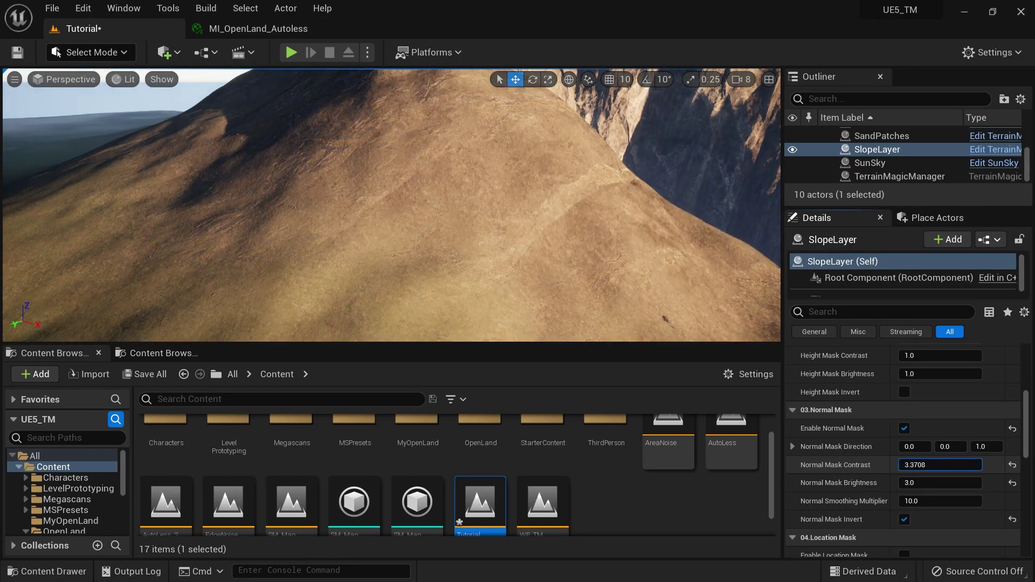
pyautogui.moveTo(500, 185); pyautogui.dragTo(533, 144, button='right')
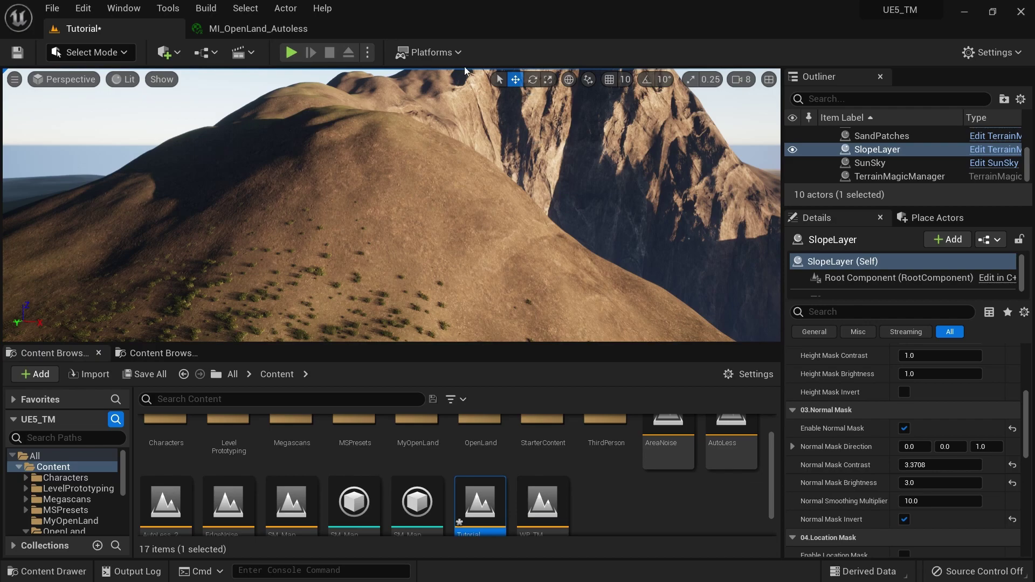
# - Set the third Area Noise Mask Seed value of SandPatches to about 69.44 to redistribute the sand
pyautogui.moveTo(344, 180)
pyautogui.mouseDown(button='right')
pyautogui.moveTo(273, 191)
pyautogui.moveTo(349, 181)
pyautogui.mouseUp(button='right')
pyautogui.scroll(2, 884, 164)
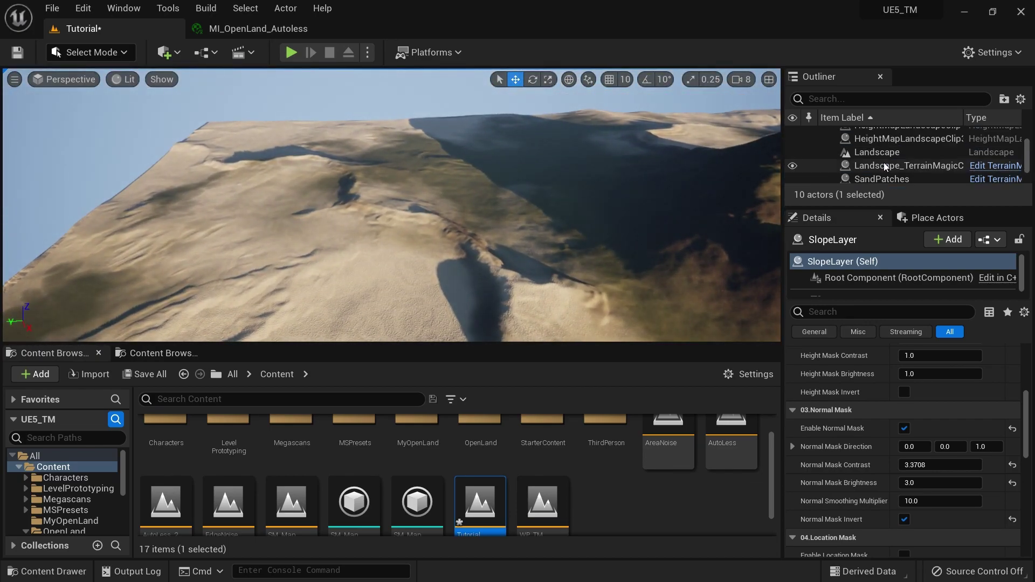
pyautogui.scroll(-1, 887, 166)
pyautogui.click(882, 158)
pyautogui.scroll(-5, 962, 504)
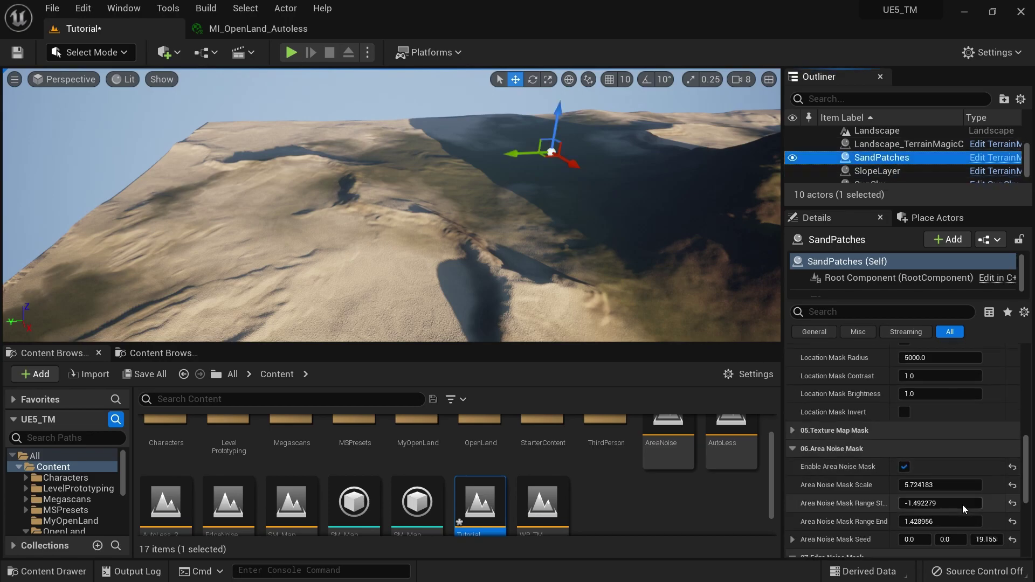
pyautogui.moveTo(984, 518); pyautogui.dragTo(1020, 518)
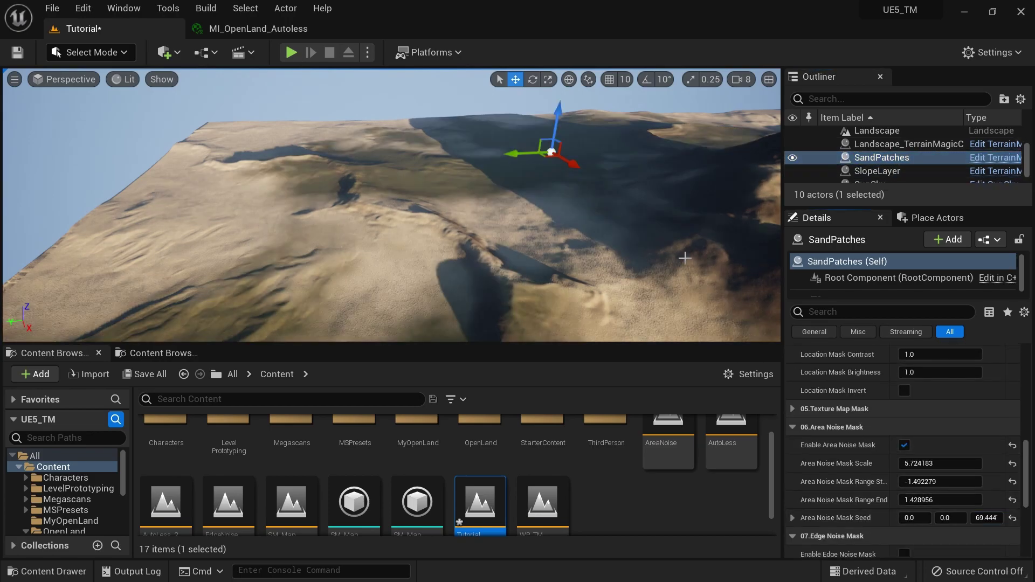
pyautogui.click(586, 226)
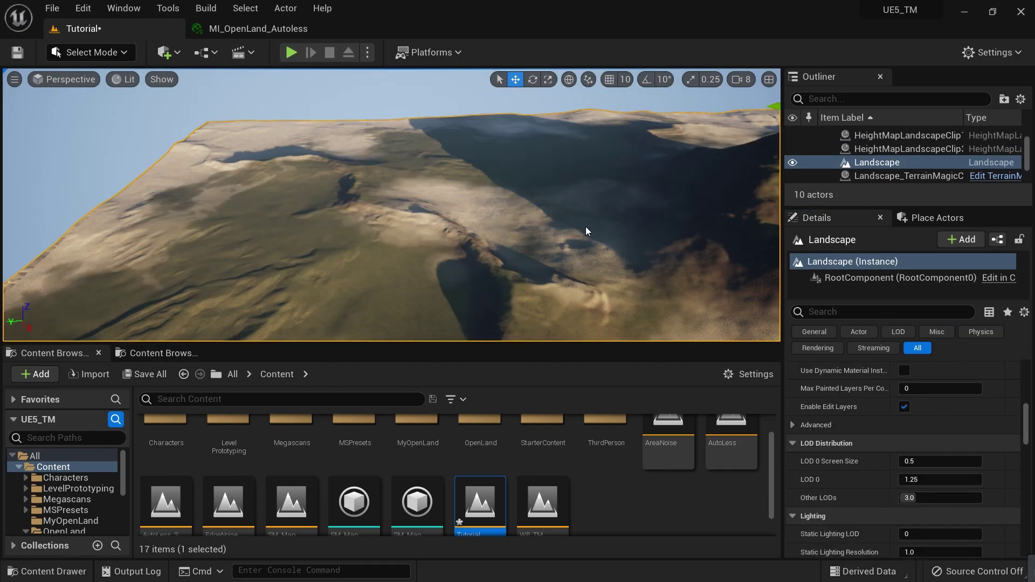
pyautogui.moveTo(493, 180); pyautogui.dragTo(456, 179, button='right')
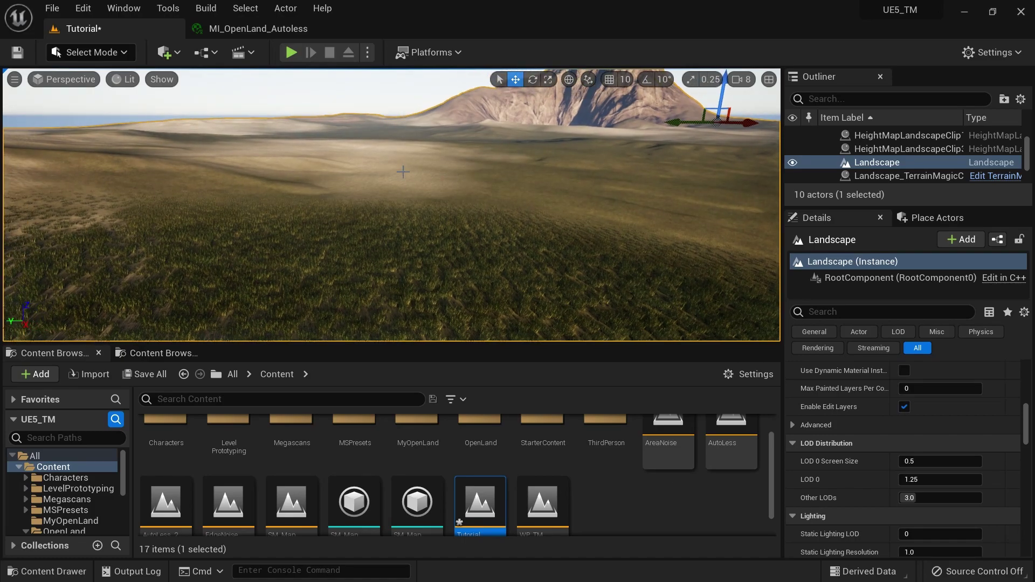
pyautogui.moveTo(322, 178); pyautogui.dragTo(323, 185, button='right')
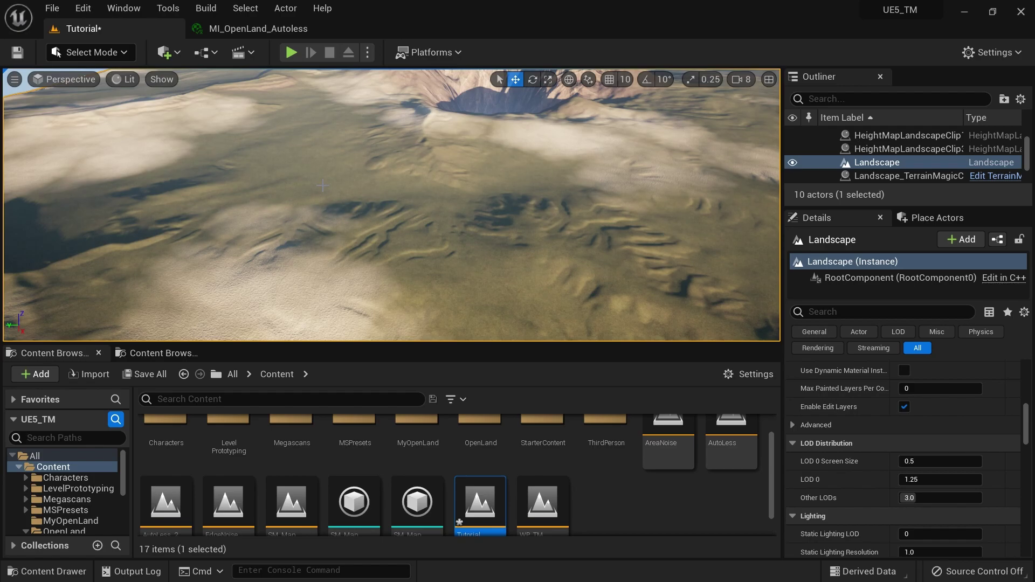
pyautogui.press('f')
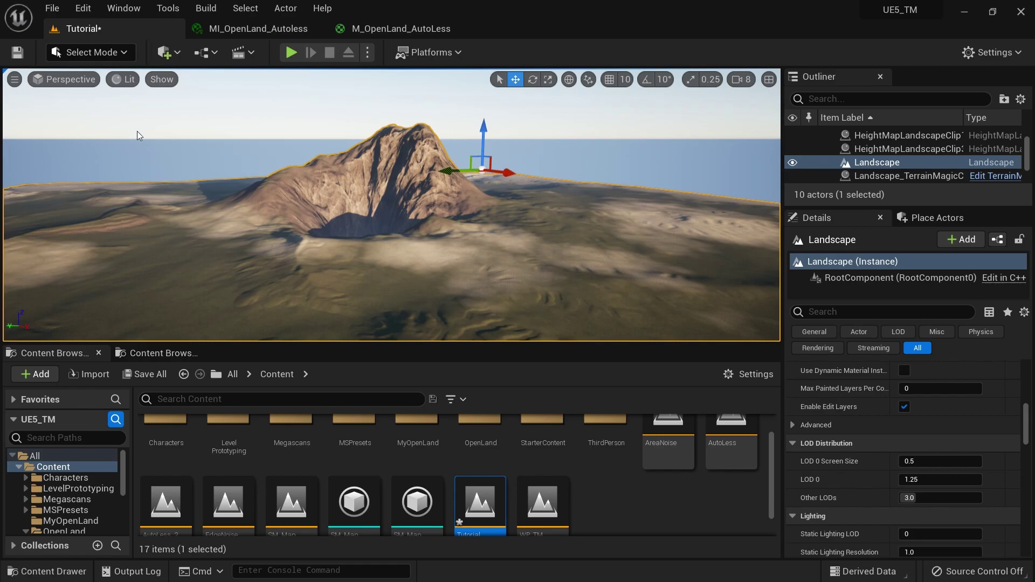
# - Examine the Layer Blend node and its layer settings in the M_OpenLand_AutoLess material graph
pyautogui.click(378, 32)
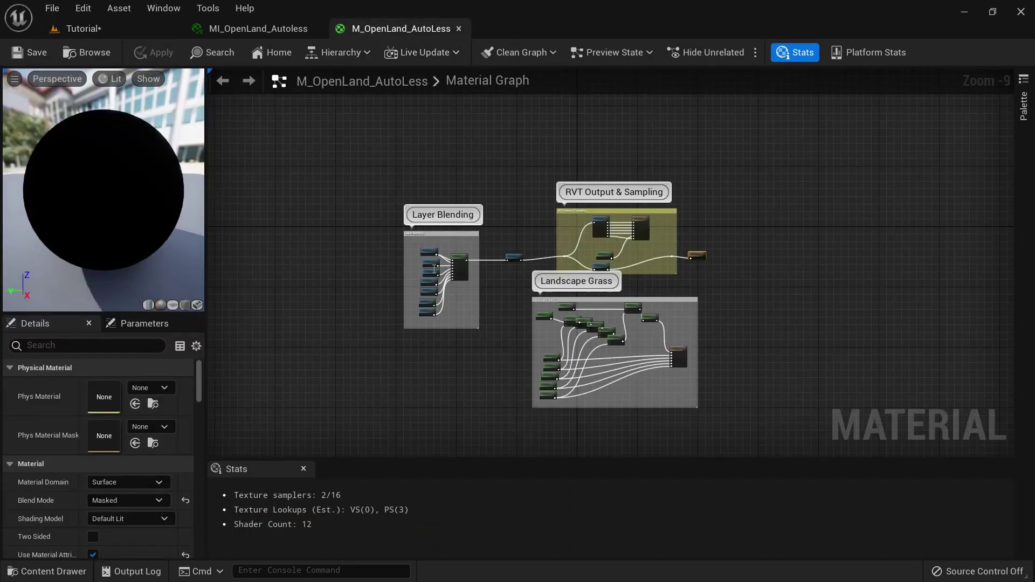
pyautogui.scroll(5, 484, 329)
pyautogui.scroll(1, 484, 326)
pyautogui.moveTo(418, 230); pyautogui.dragTo(501, 140, button='right')
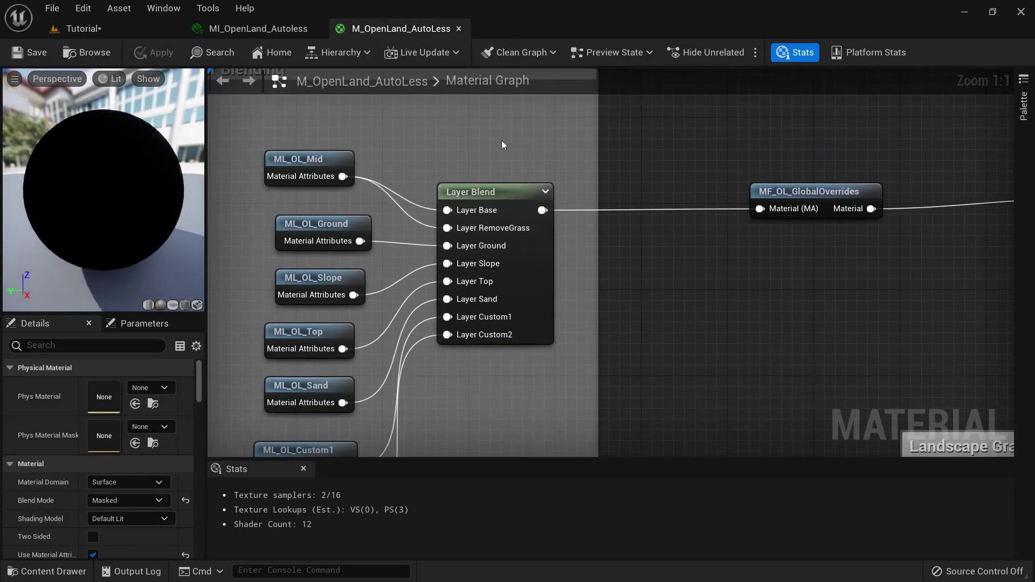
pyautogui.click(503, 210)
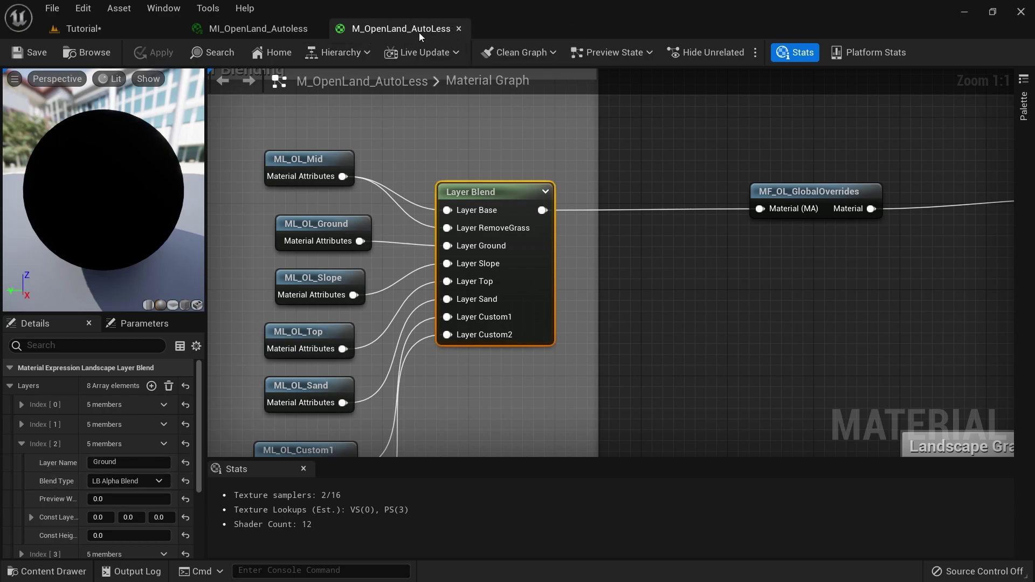
pyautogui.click(295, 32)
pyautogui.click(368, 29)
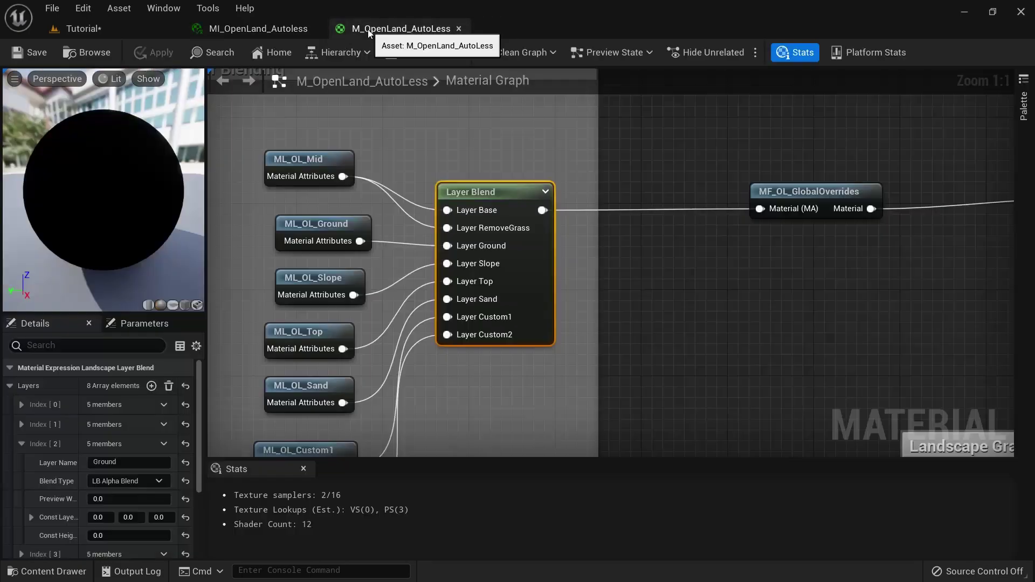
# - Review the Layer Blending, Landscape Grass and RVT Output & Sampling groups of the M_OpenLand_AutoLess material
pyautogui.scroll(-5, 439, 271)
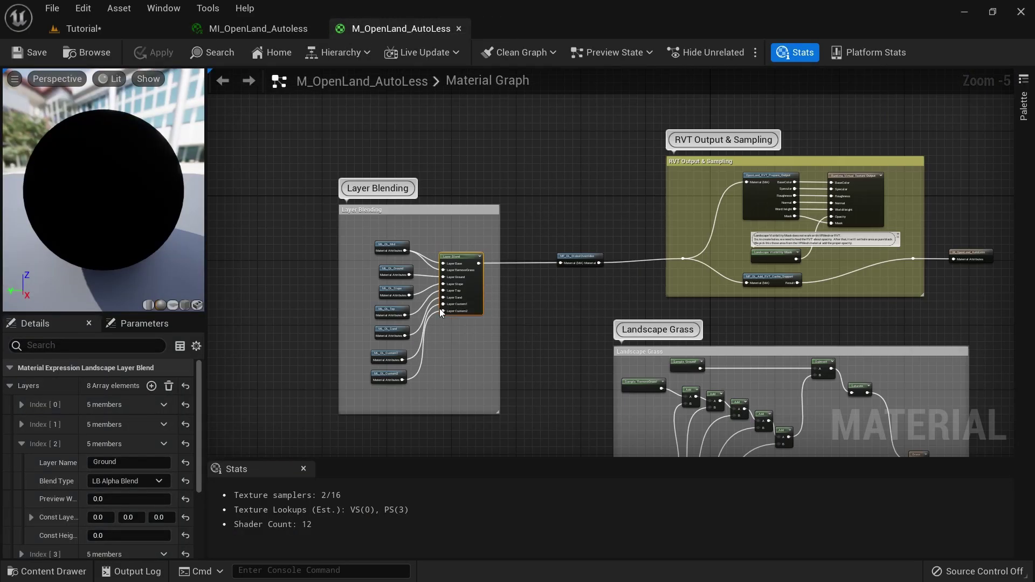
pyautogui.scroll(4, 439, 308)
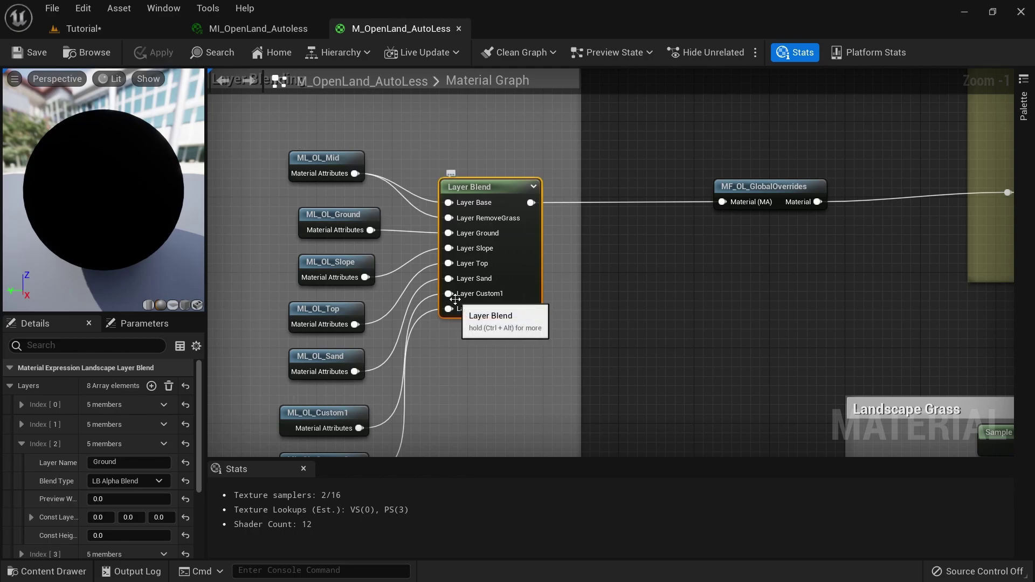
pyautogui.scroll(-1, 473, 324)
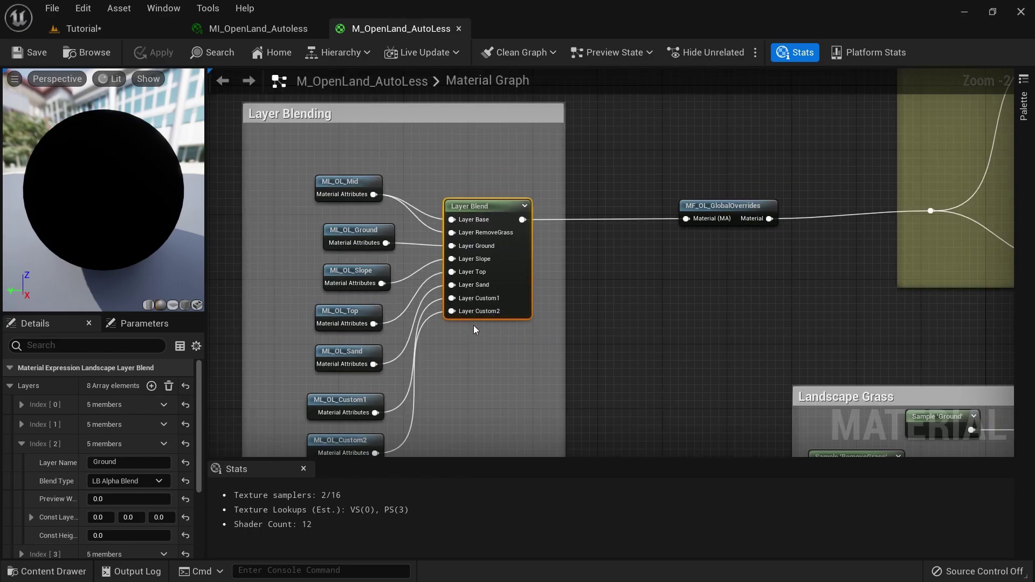
pyautogui.scroll(-5, 473, 325)
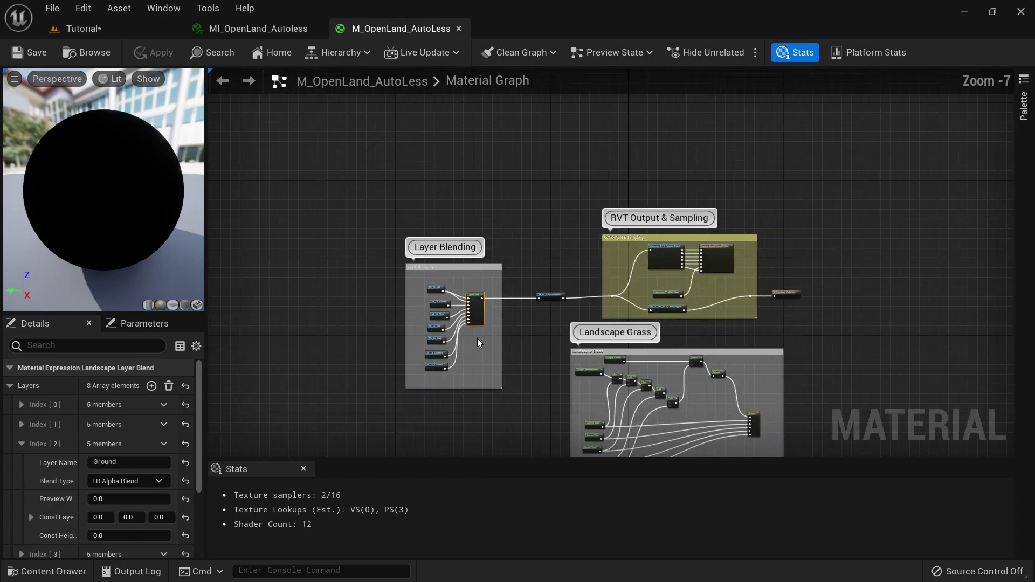
pyautogui.scroll(4, 616, 344)
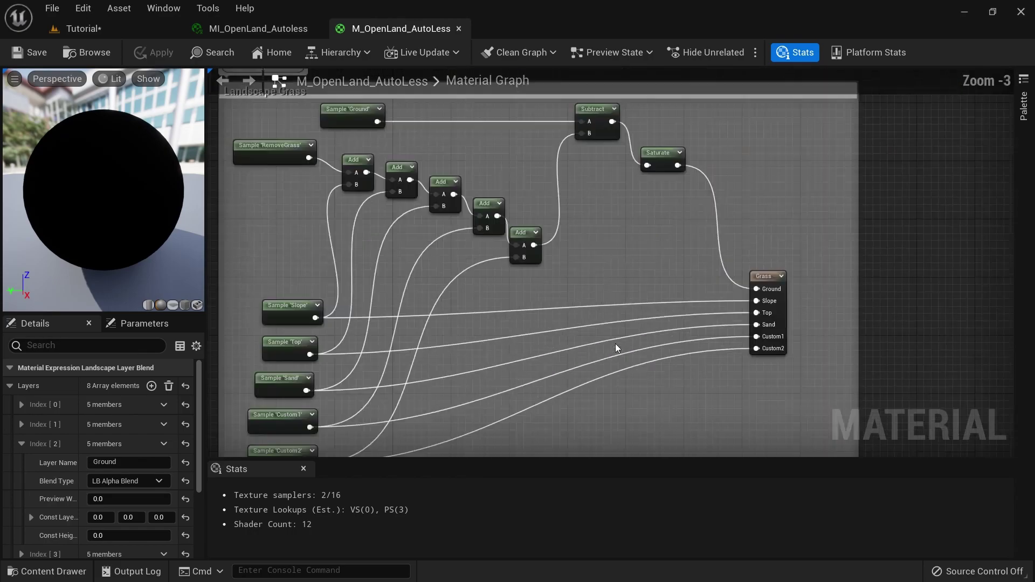
pyautogui.scroll(-5, 615, 344)
pyautogui.scroll(7, 628, 202)
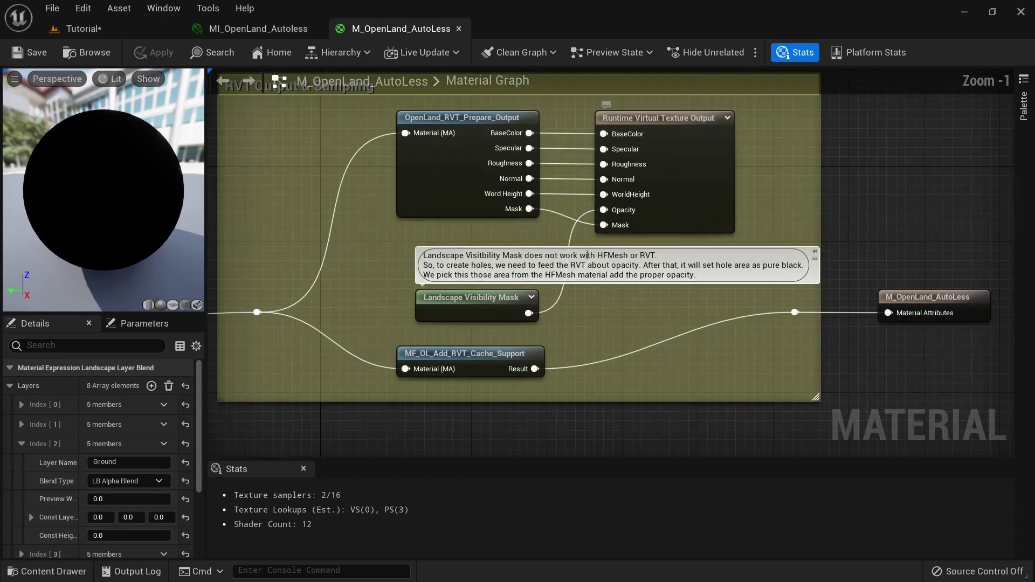
pyautogui.scroll(-7, 628, 202)
# - Create a new level from the Empty Level template, discarding the unsaved changes to the Tutorial level
pyautogui.click(74, 28)
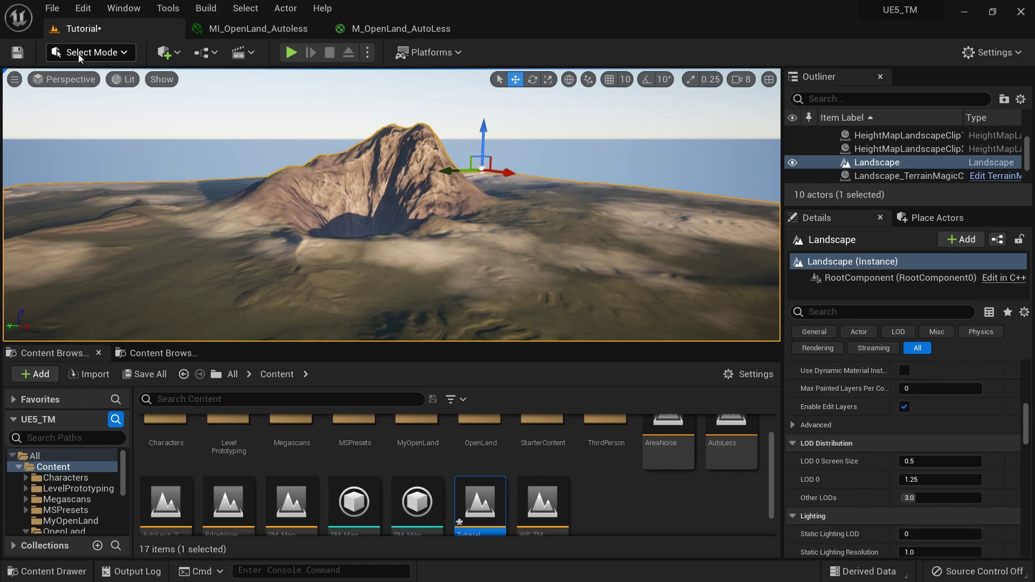
pyautogui.click(91, 50)
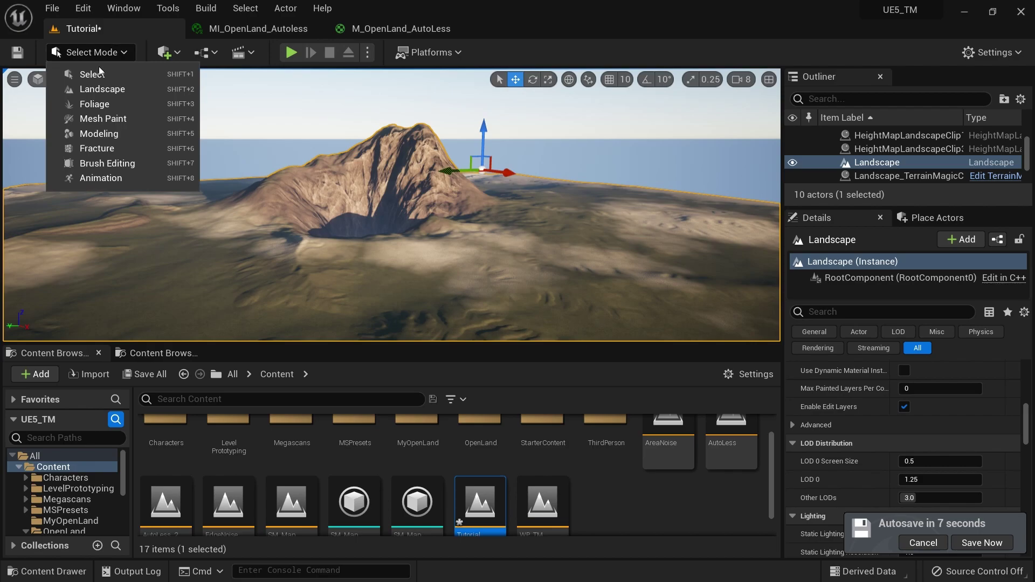
pyautogui.click(98, 57)
pyautogui.click(53, 8)
pyautogui.click(86, 42)
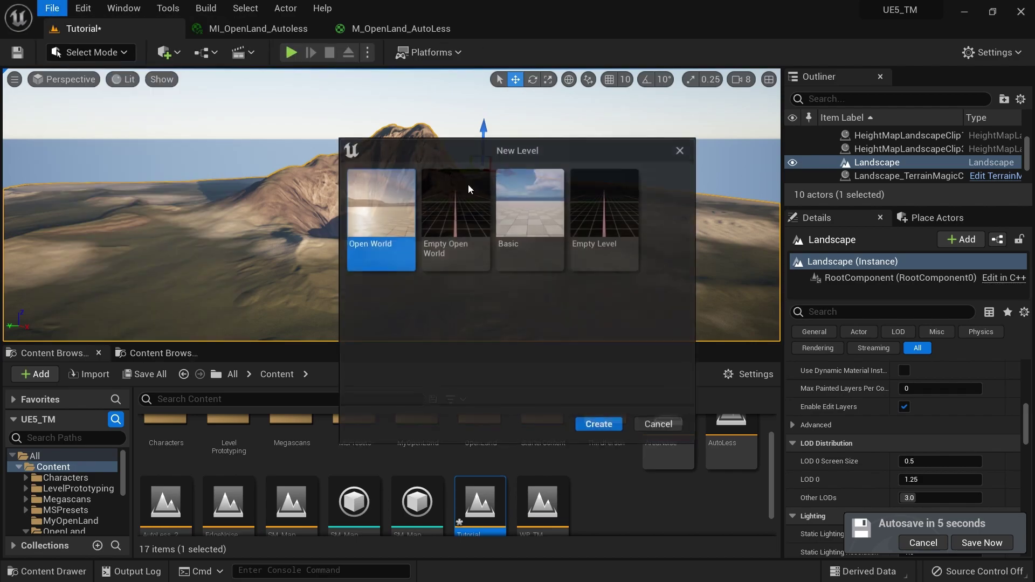
pyautogui.click(589, 217)
pyautogui.click(598, 424)
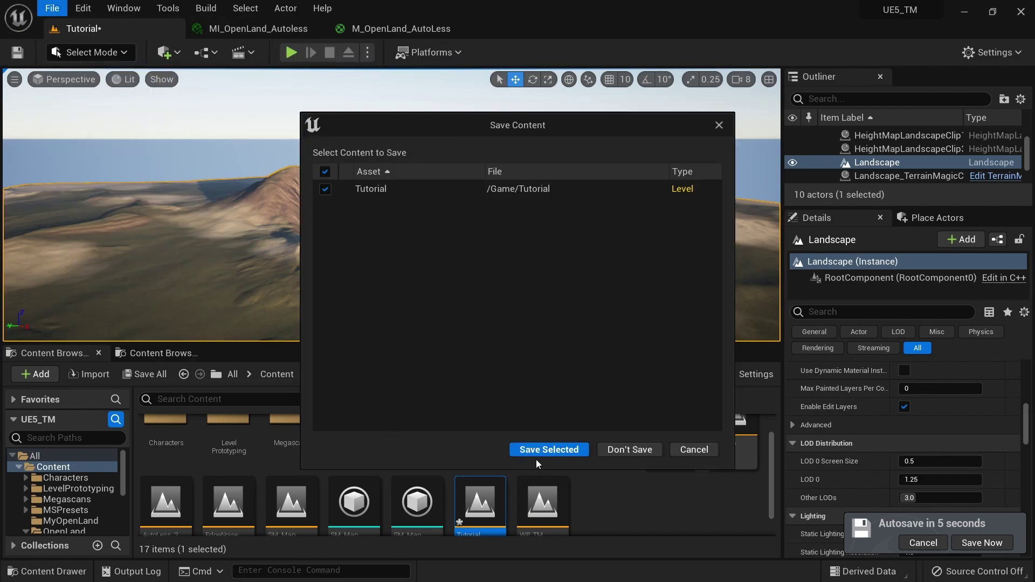
pyautogui.click(613, 451)
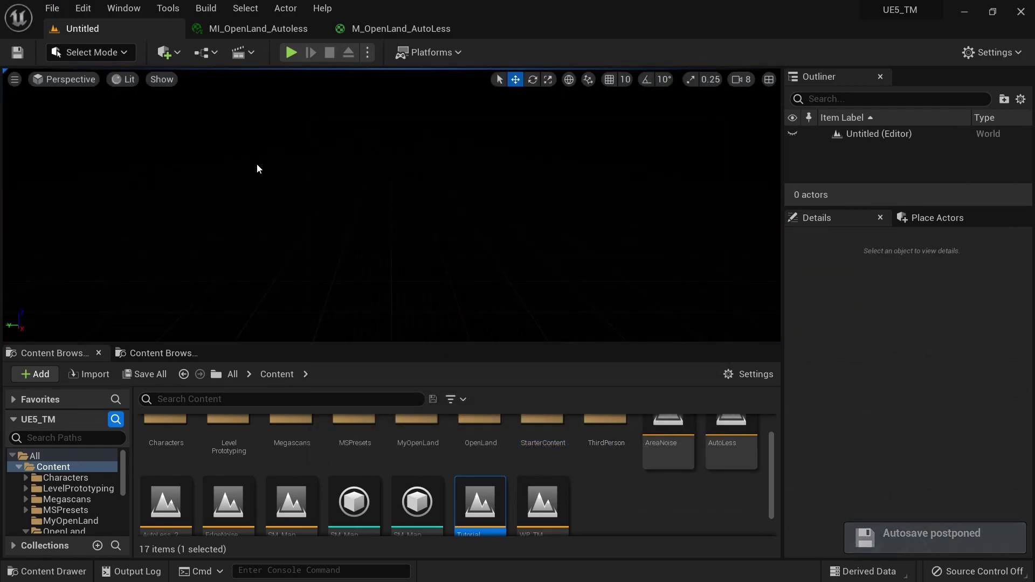
# - Save the new empty level as Tutorial in the Content folder, overwriting the existing level
pyautogui.click(51, 8)
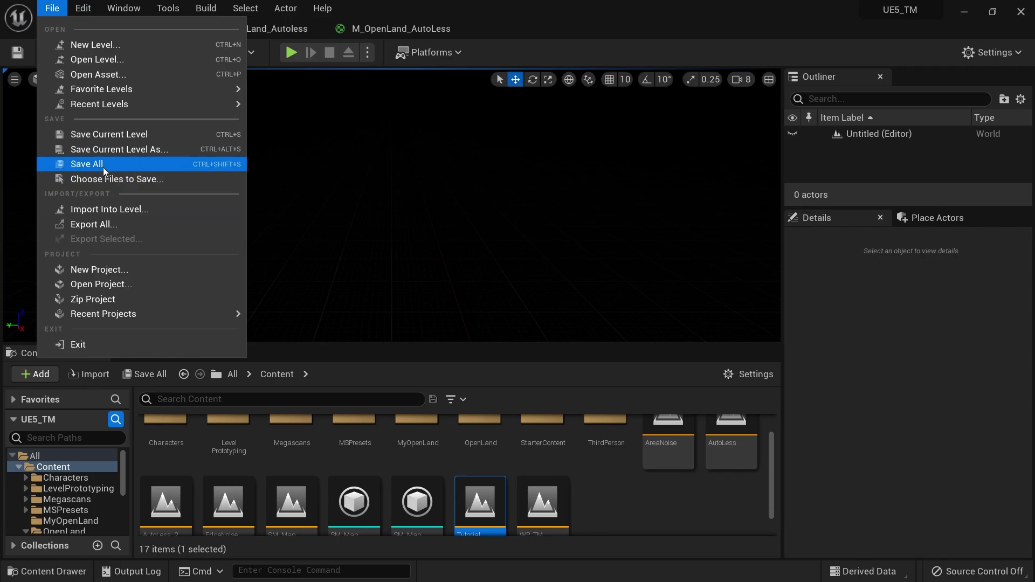
pyautogui.click(135, 135)
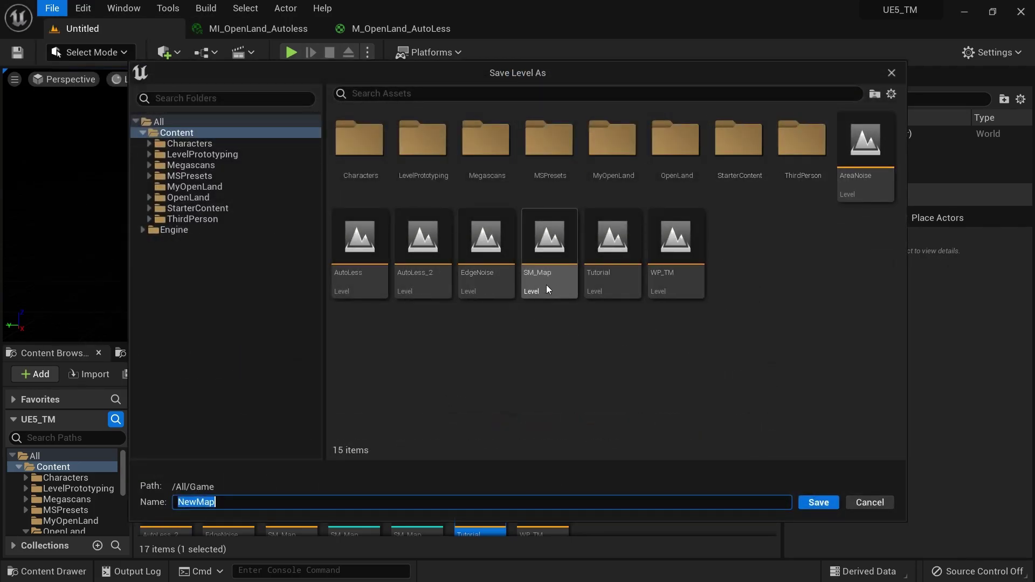
pyautogui.click(602, 274)
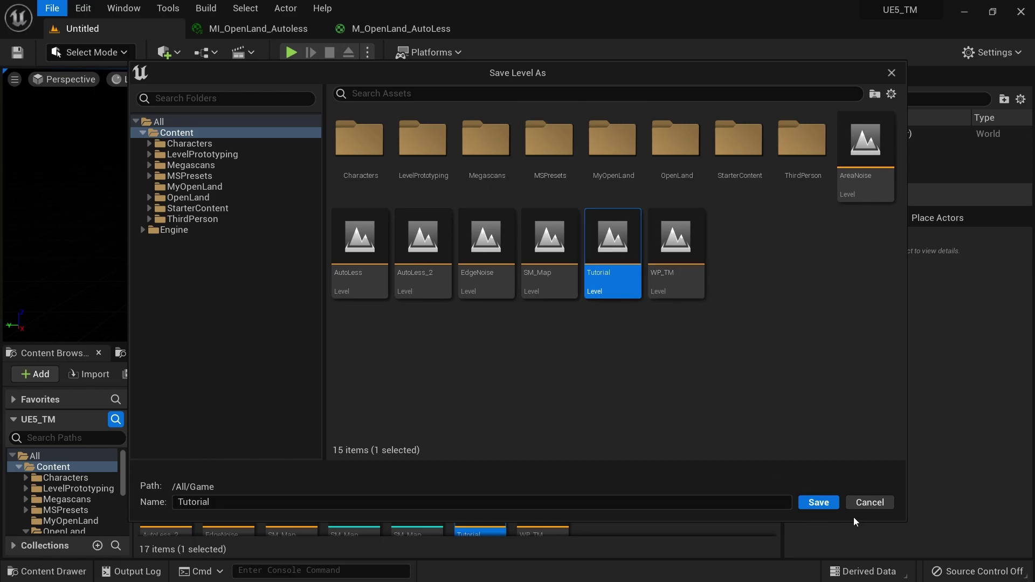
pyautogui.click(827, 506)
pyautogui.click(568, 326)
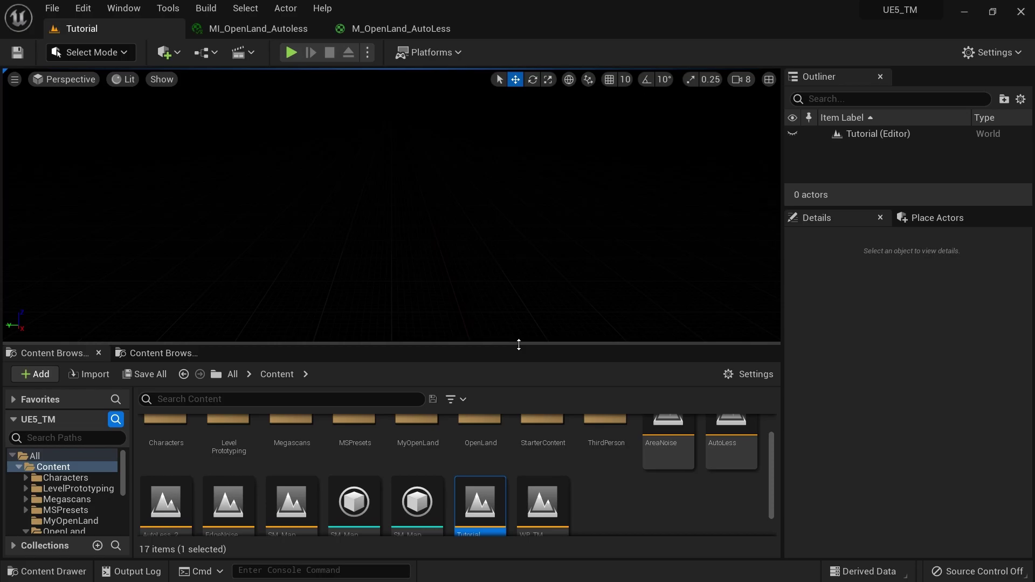
# - Filter the content folders by "Terrain", open the Terrain Magic Content folder and check the Show Plugin Content option
pyautogui.click(64, 438)
pyautogui.write('T')
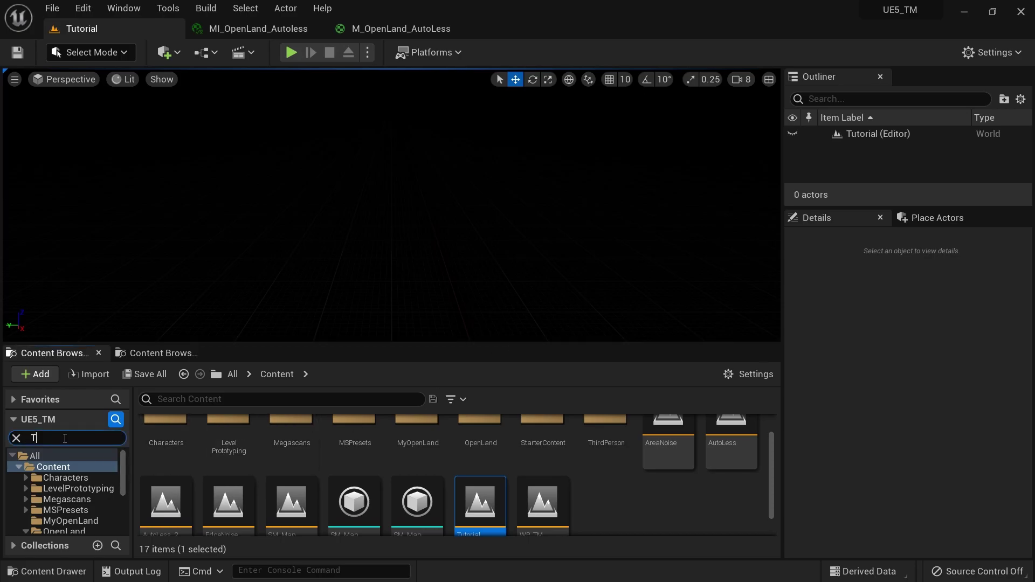
pyautogui.write('eera')
pyautogui.press('BackSpace')
pyautogui.press('BackSpace')
pyautogui.press('BackSpace')
pyautogui.write('rrain')
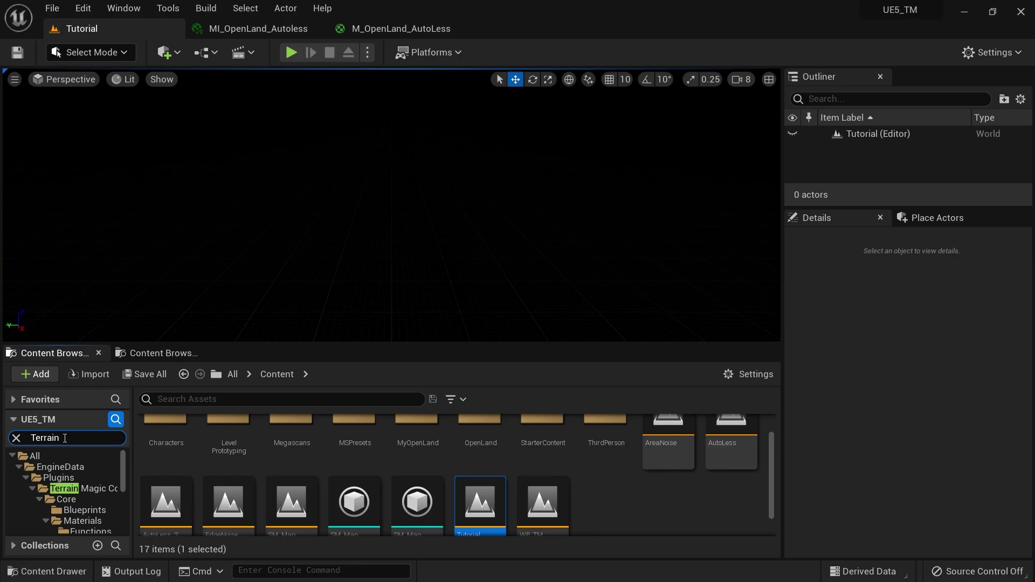
pyautogui.click(76, 489)
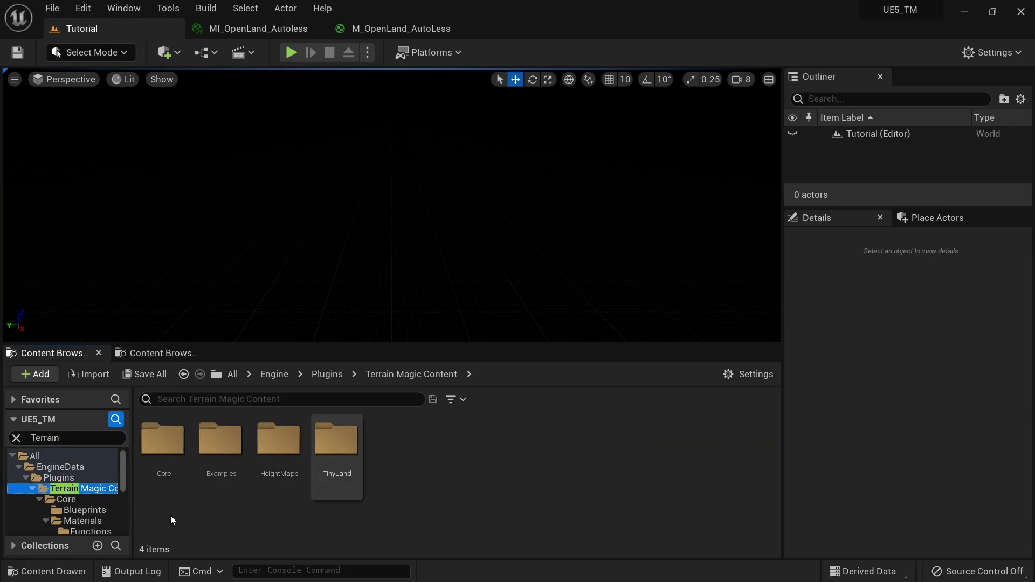
pyautogui.click(743, 377)
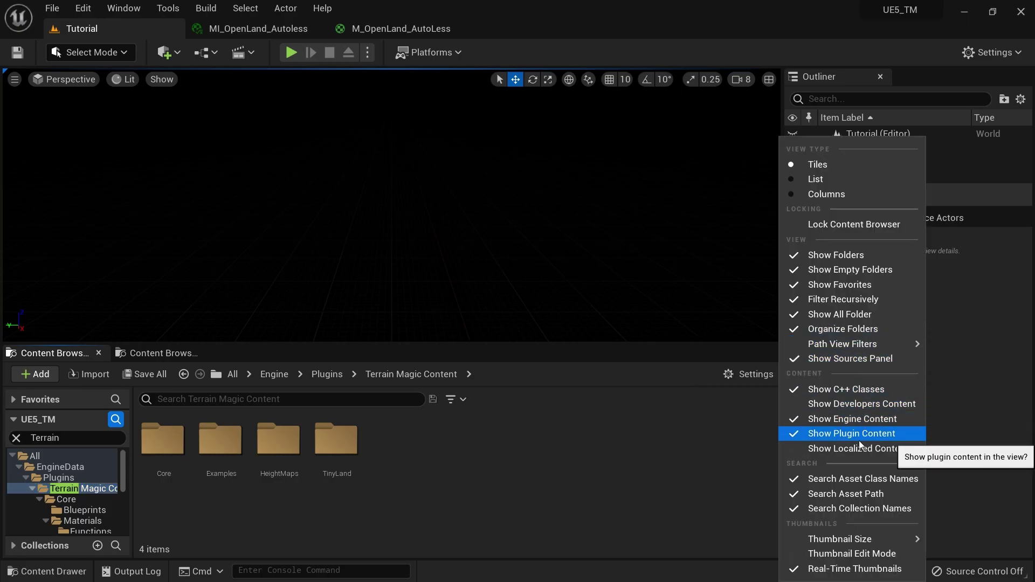
pyautogui.click(660, 454)
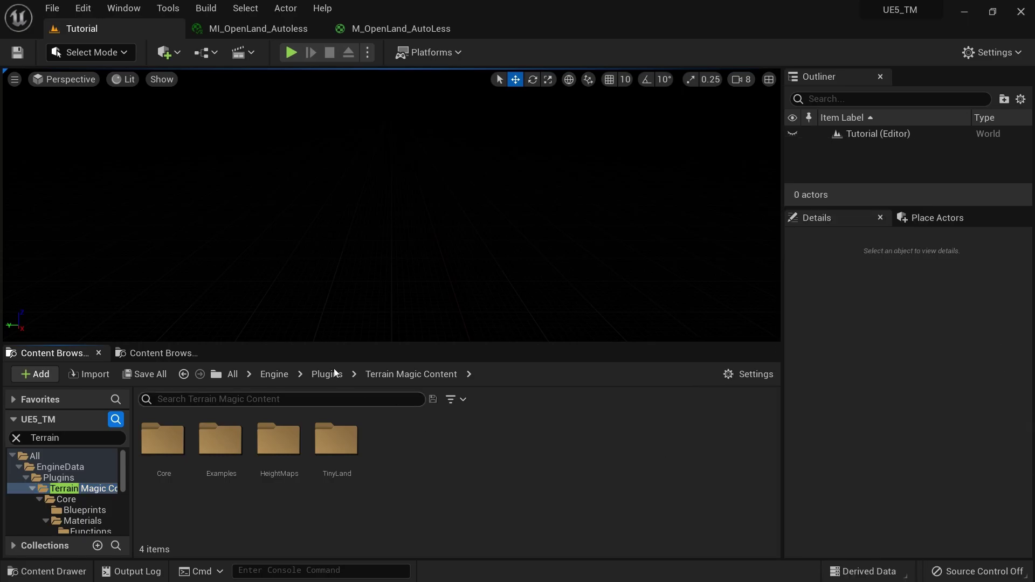
# - Find the SunSky asset in Terrain Magic Content, place it in the level and clear the asset search
pyautogui.click(243, 400)
pyautogui.write('nS')
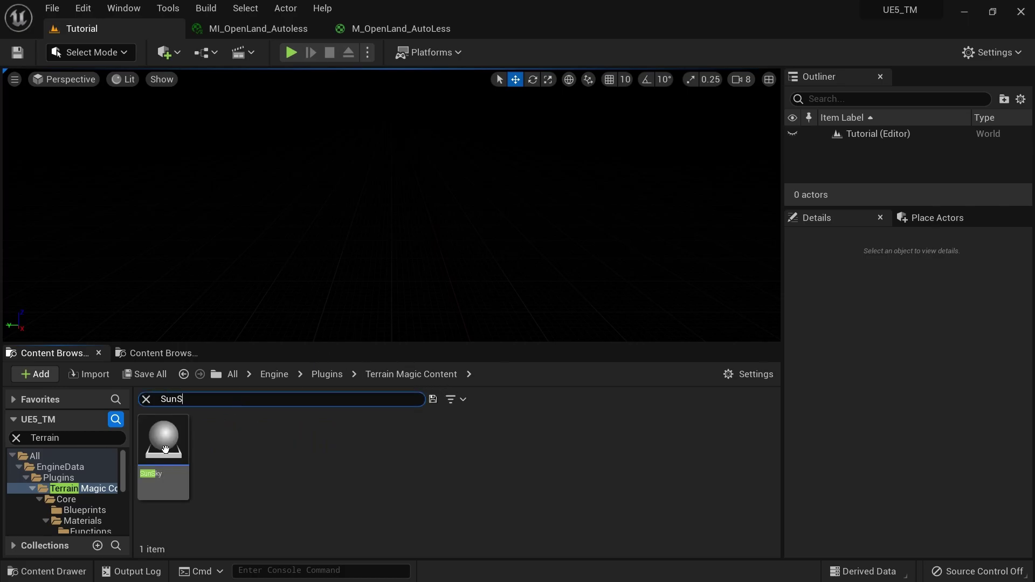
pyautogui.moveTo(163, 439); pyautogui.dragTo(531, 309)
pyautogui.moveTo(403, 202); pyautogui.dragTo(355, 258, button='right')
pyautogui.click(146, 400)
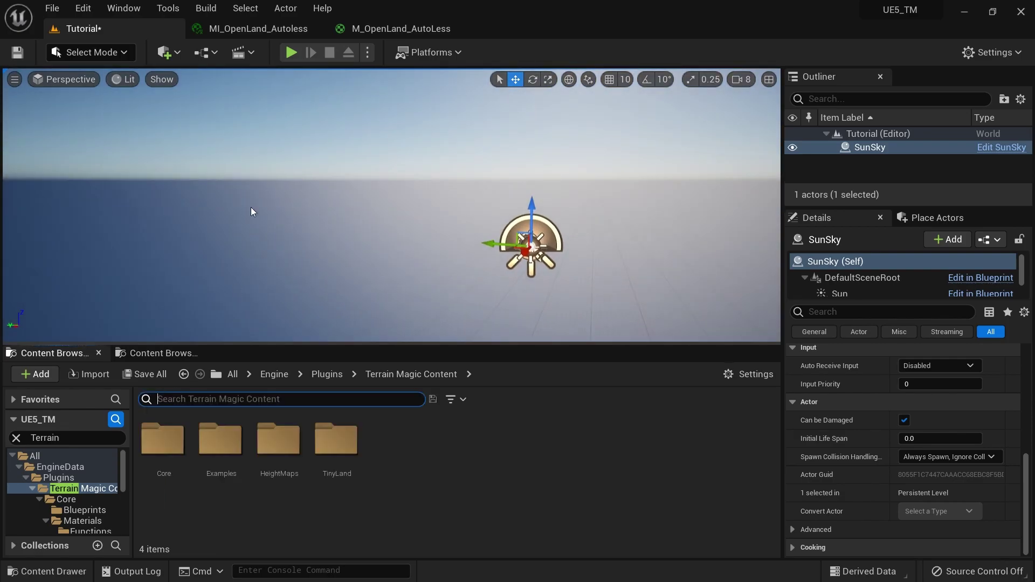
# - Create a landscape with the MI_OpenLand_Autoless material, a 127×127 Quads section size and 2×2 Sections per component
pyautogui.click(120, 53)
pyautogui.click(118, 90)
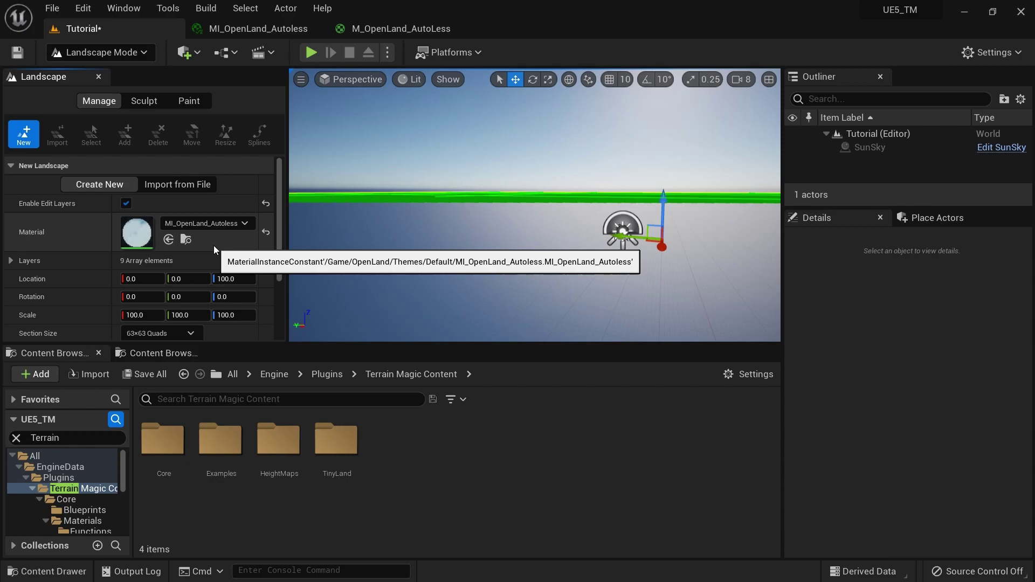
pyautogui.scroll(-3, 199, 256)
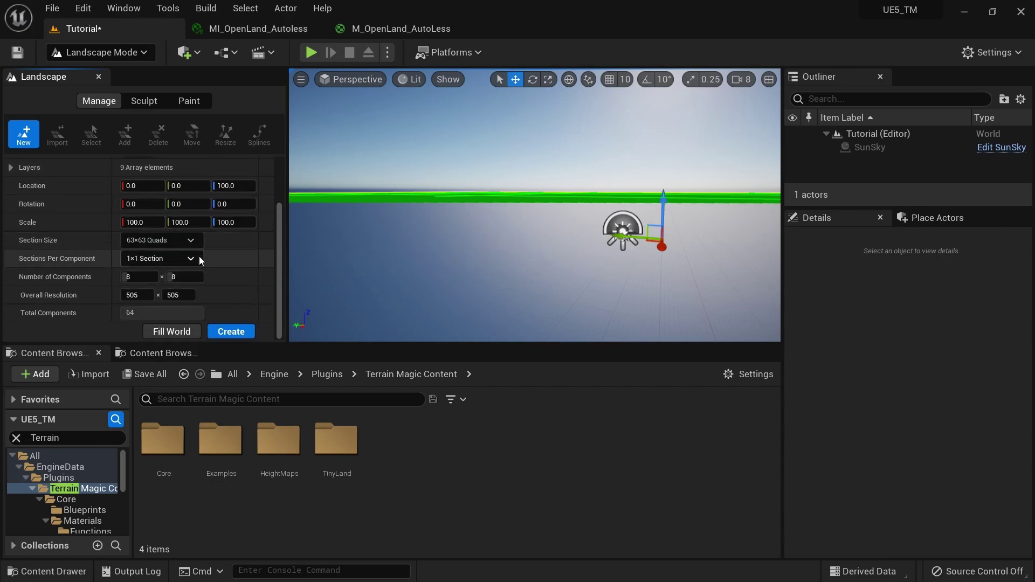
pyautogui.click(157, 242)
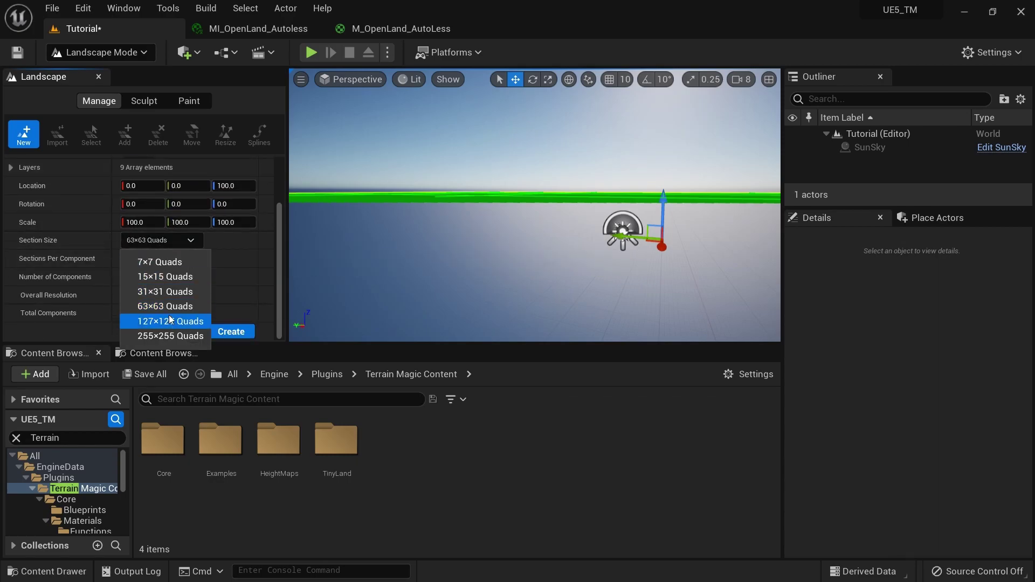
pyautogui.click(170, 321)
pyautogui.click(157, 263)
pyautogui.click(161, 296)
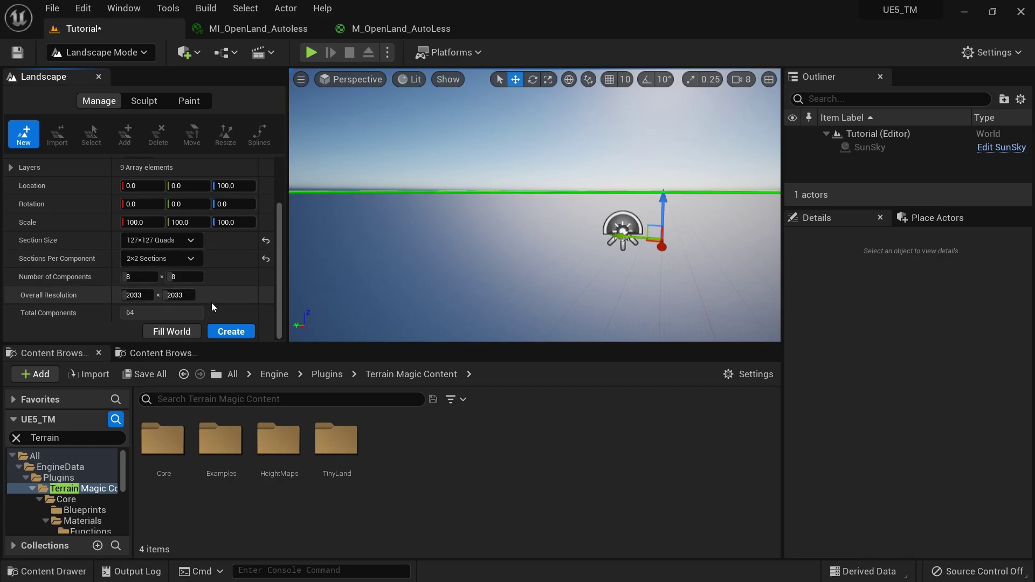
pyautogui.click(229, 332)
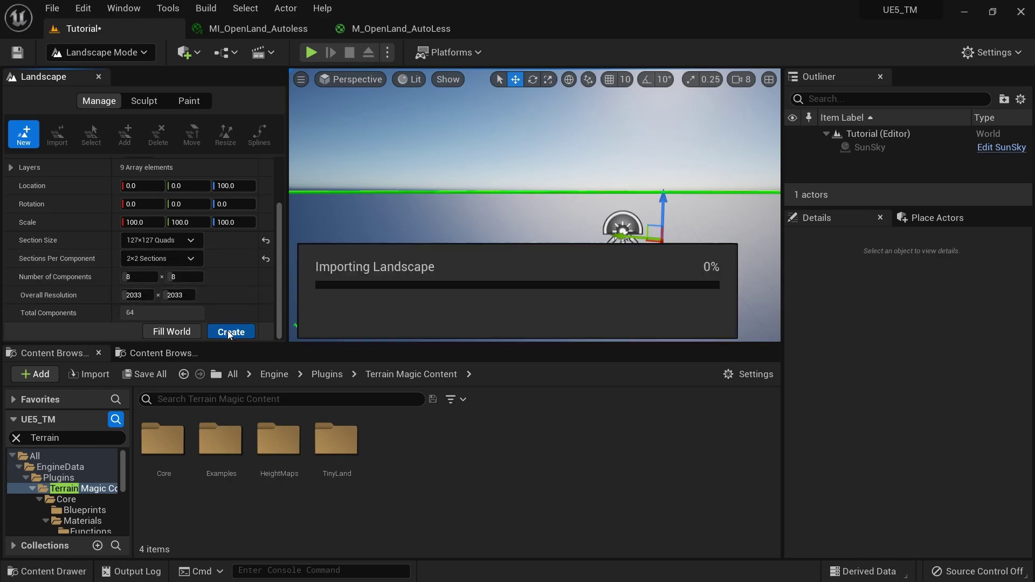
# - Assign Autoless_Base_LayerInfo to the landscape's Base paint layer
pyautogui.click(183, 101)
pyautogui.scroll(-5, 117, 250)
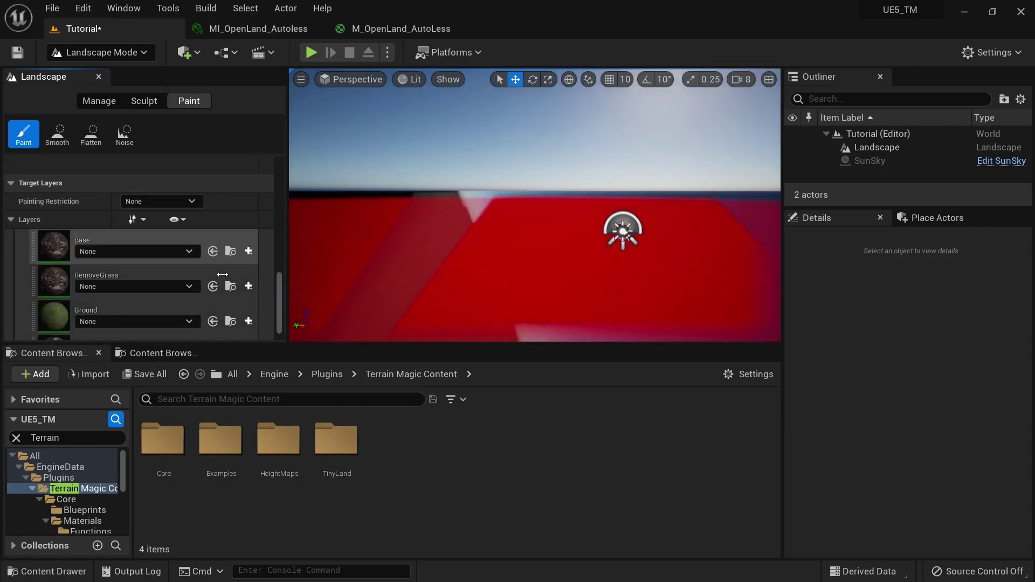
pyautogui.click(121, 252)
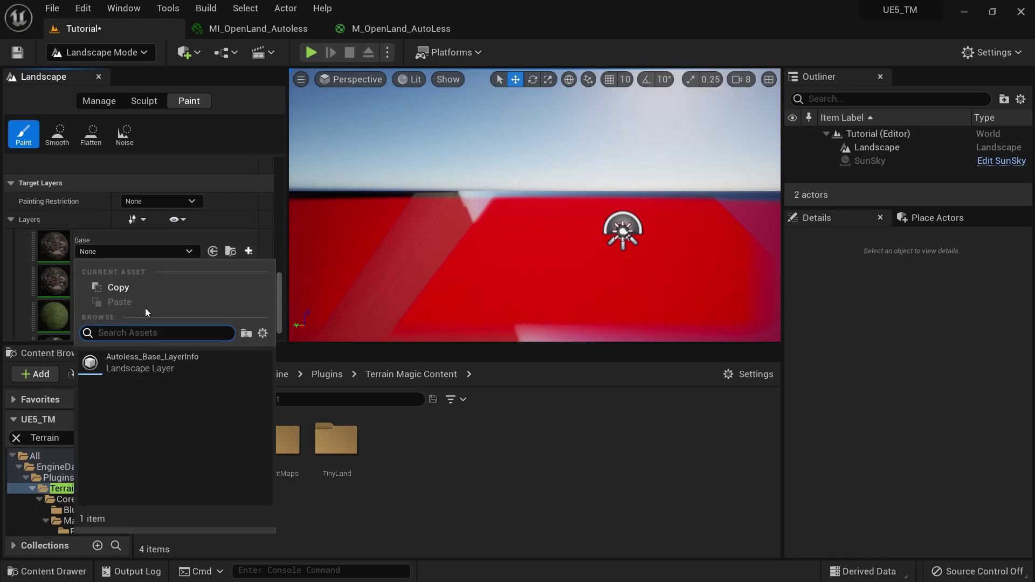
pyautogui.click(154, 366)
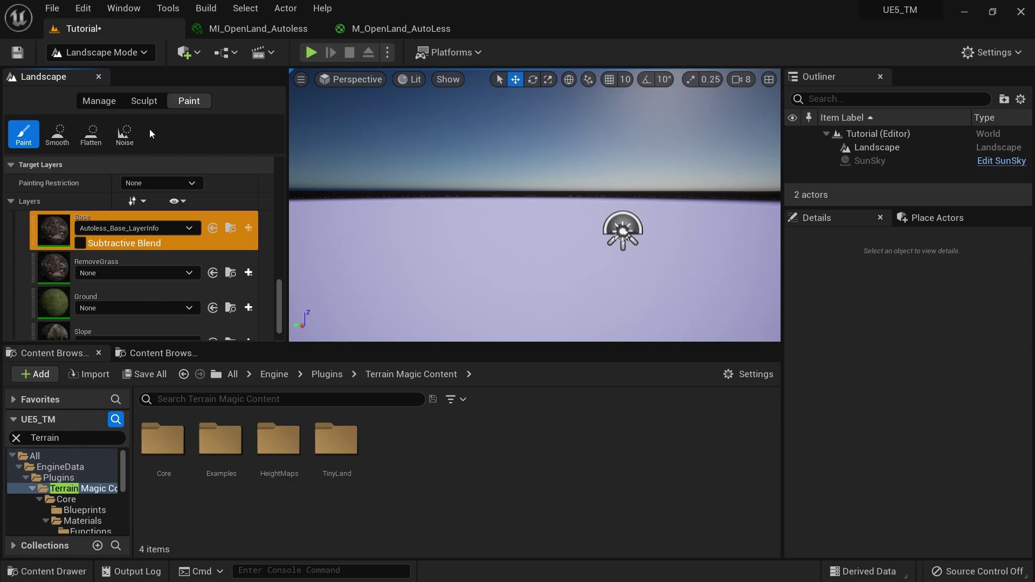
pyautogui.moveTo(496, 196); pyautogui.dragTo(625, 202, button='right')
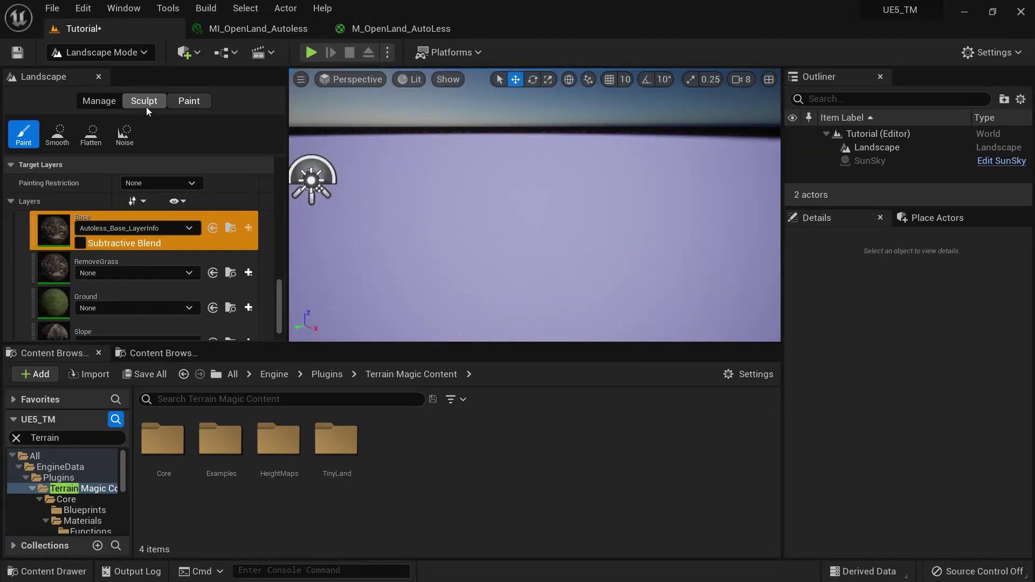
# - Add a TerrainMagicClipBrush blueprint brush to the landscape's edit layer
pyautogui.click(145, 107)
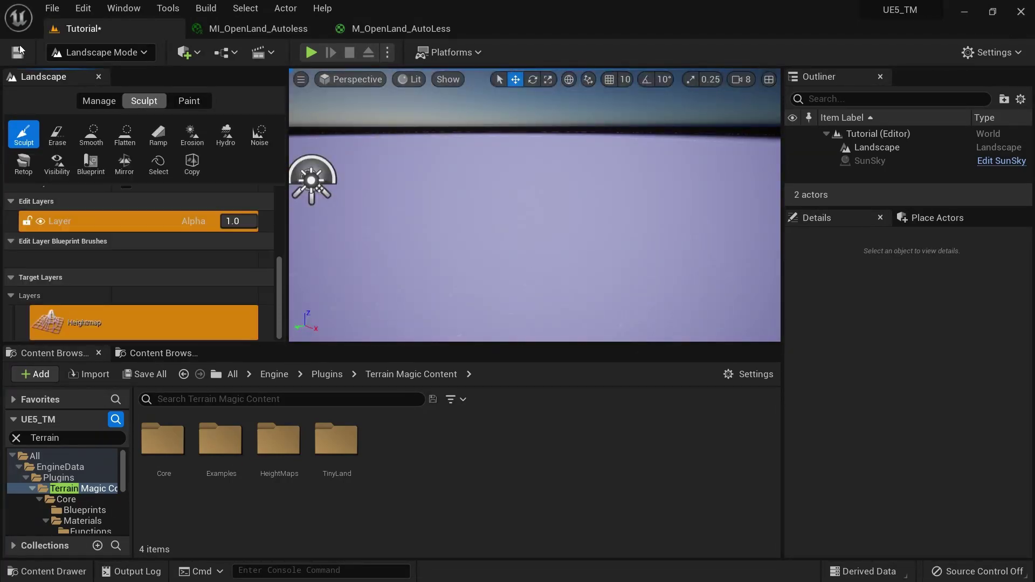
pyautogui.click(88, 166)
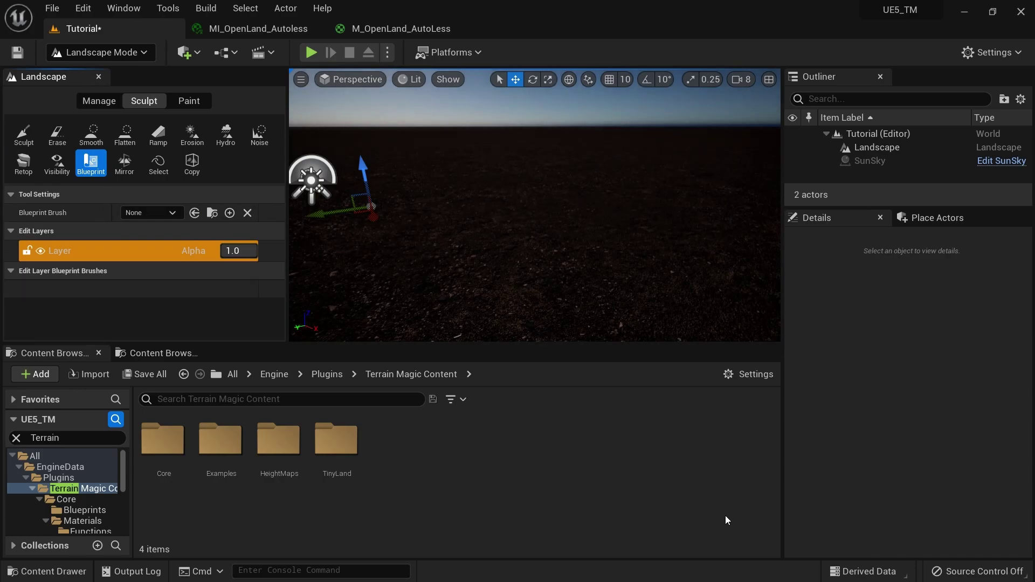
pyautogui.click(163, 213)
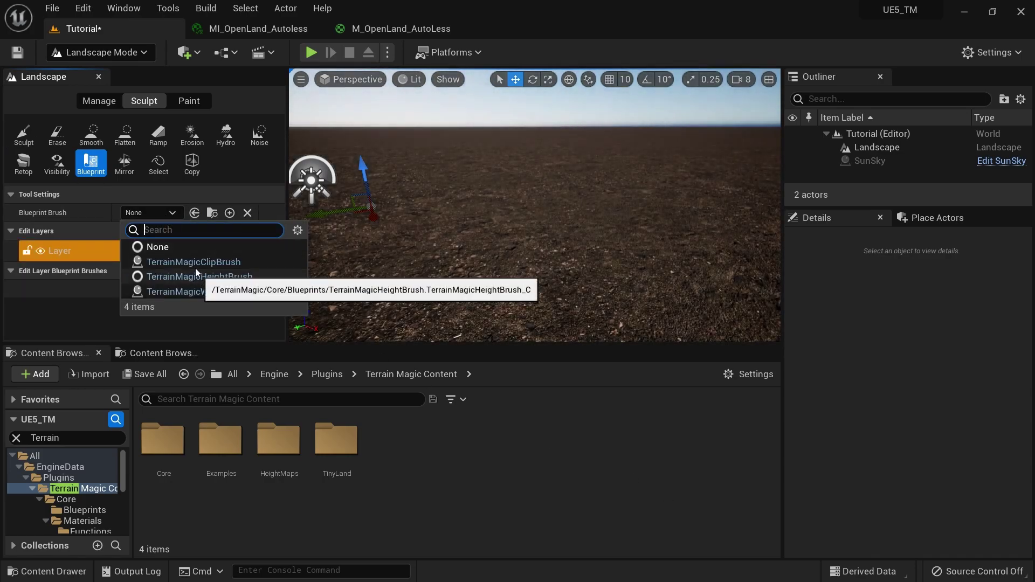
pyautogui.click(215, 262)
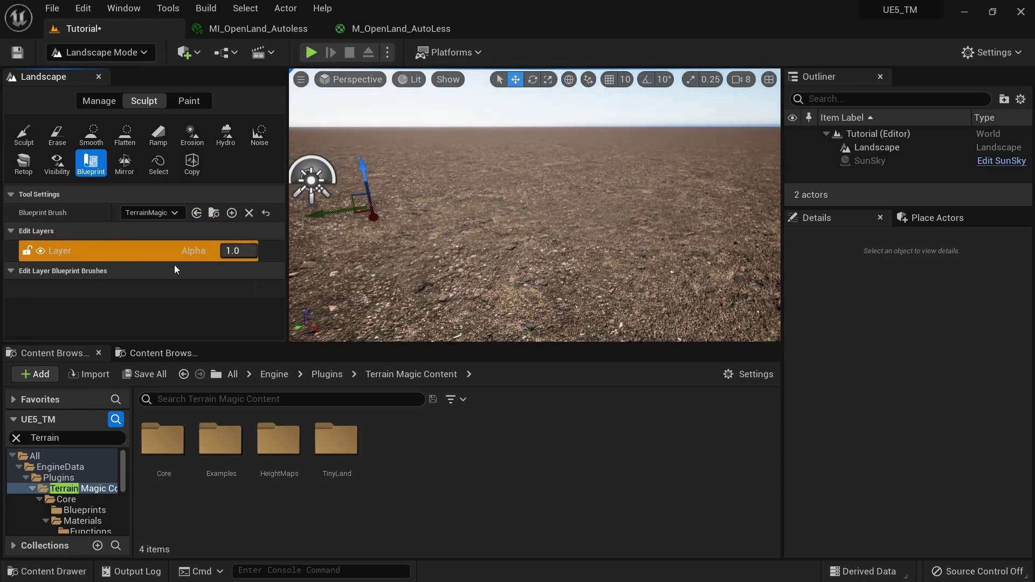
pyautogui.click(531, 181)
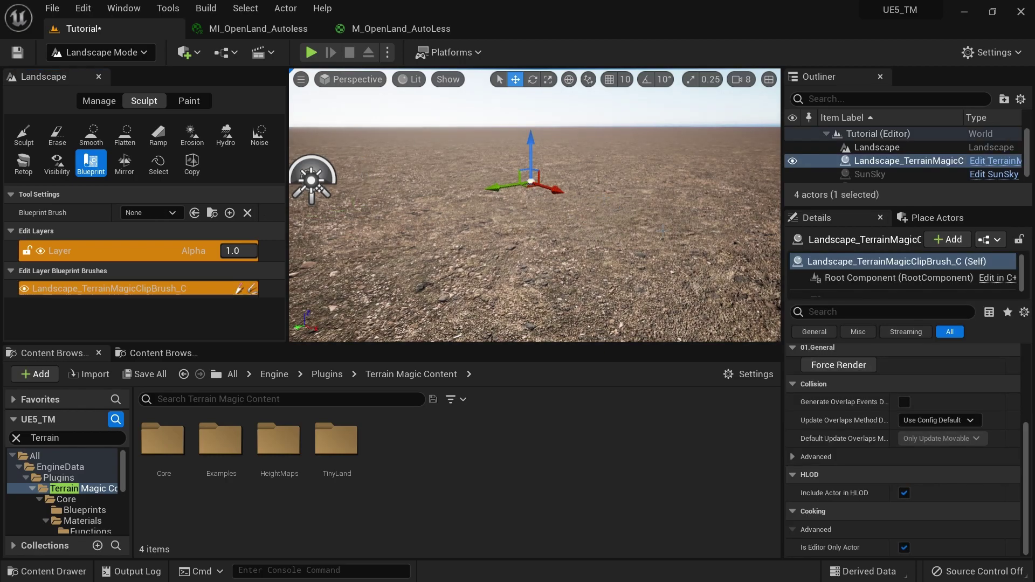
# - Return to Select mode and place a Height Map Landscape Clip actor on the landscape
pyautogui.click(89, 51)
pyautogui.click(89, 72)
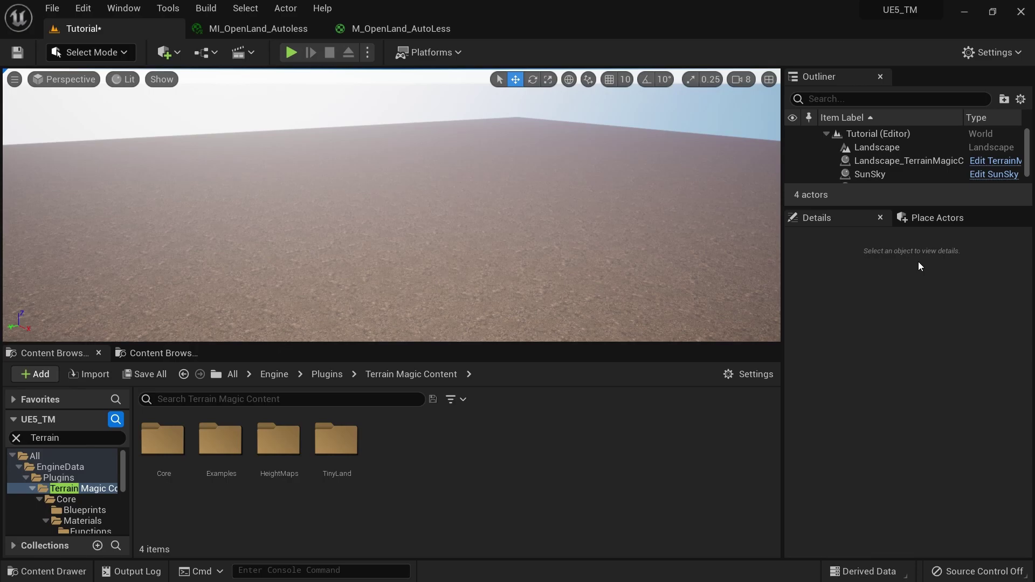
pyautogui.click(931, 217)
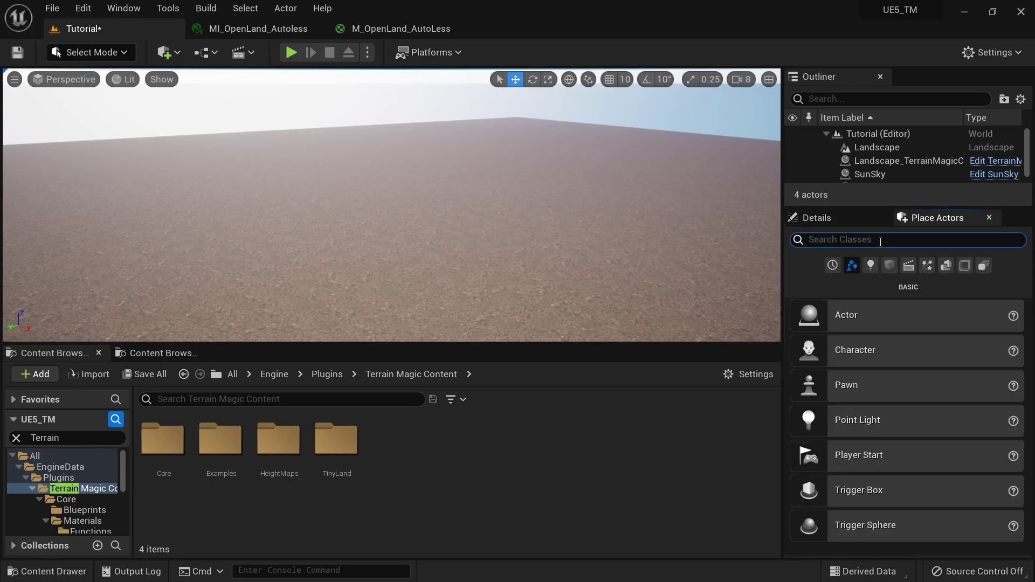
pyautogui.write('Clip')
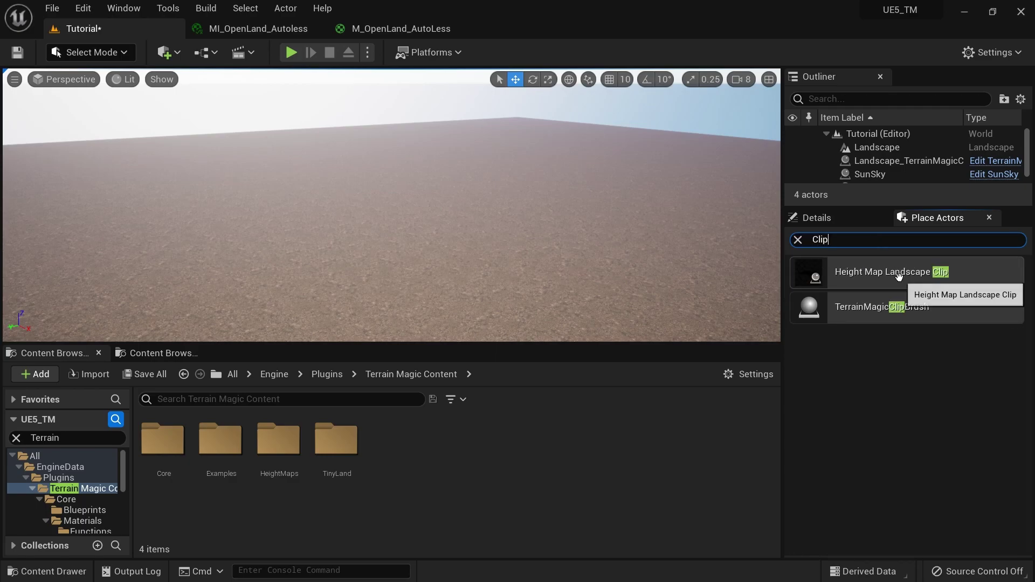
pyautogui.moveTo(897, 275); pyautogui.dragTo(353, 199)
pyautogui.moveTo(453, 217); pyautogui.dragTo(443, 237, button='right')
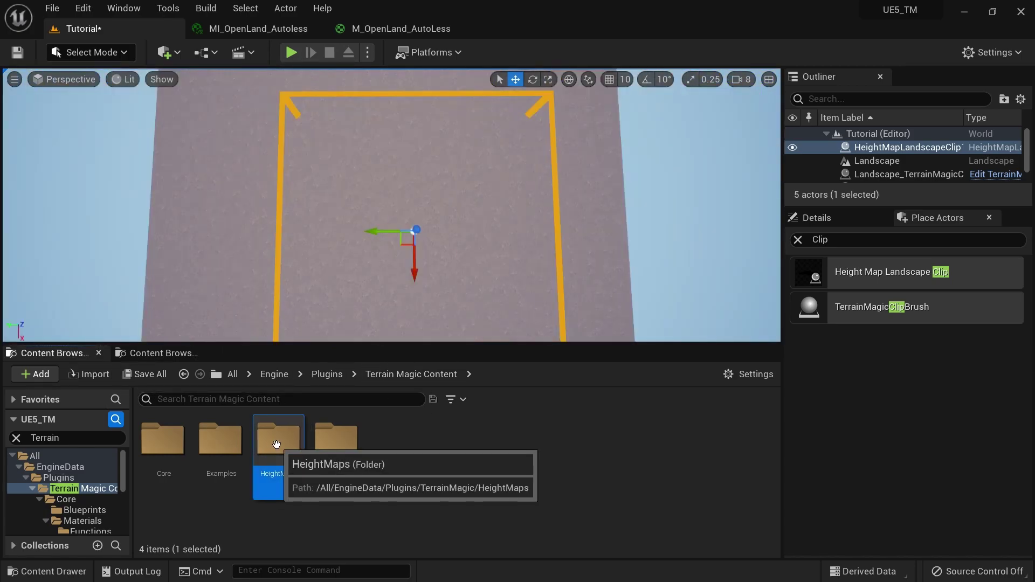
# - Assign the T_TM_height1 texture as the landscape clip's height map and invalidate the clip
pyautogui.doubleClick(278, 440)
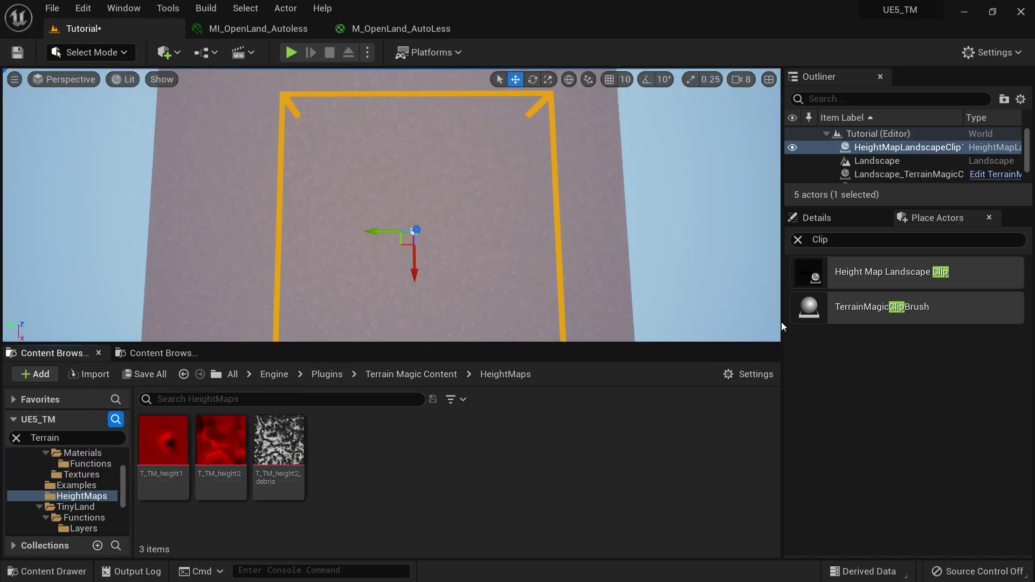
pyautogui.click(822, 218)
pyautogui.moveTo(163, 447); pyautogui.dragTo(926, 402)
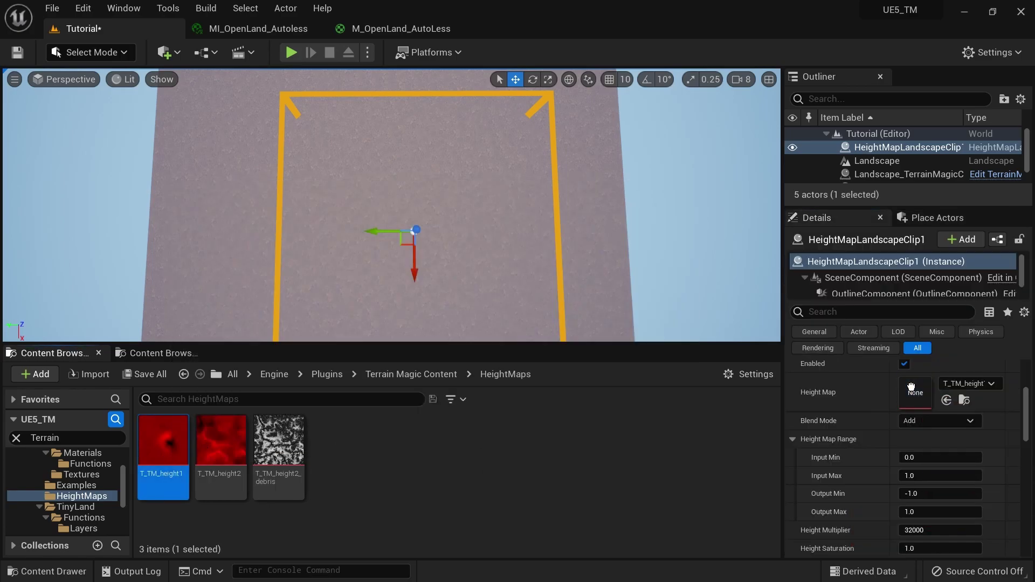
pyautogui.scroll(3, 868, 392)
pyautogui.scroll(1, 869, 393)
pyautogui.click(852, 415)
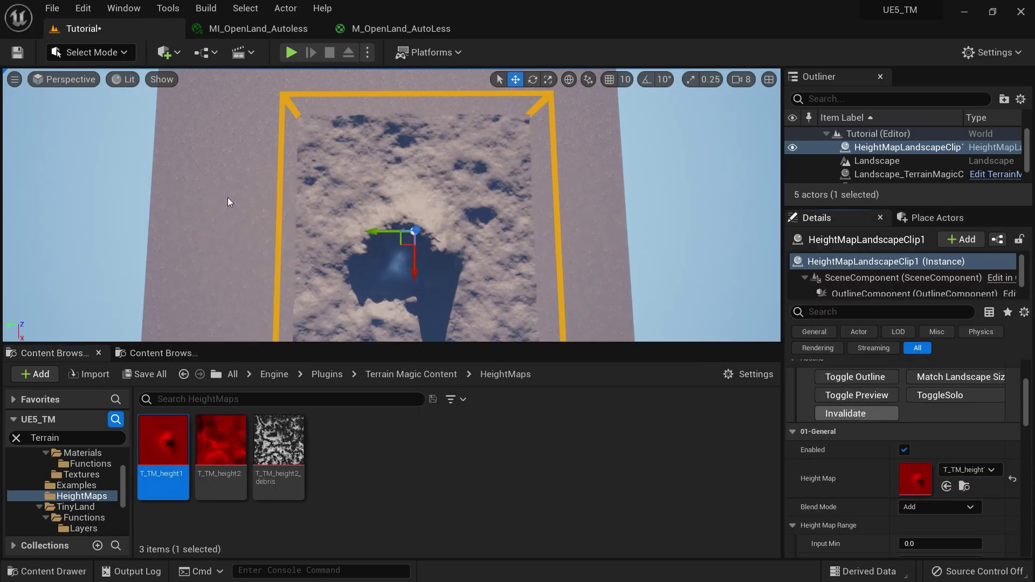
pyautogui.moveTo(438, 150); pyautogui.dragTo(455, 135, button='right')
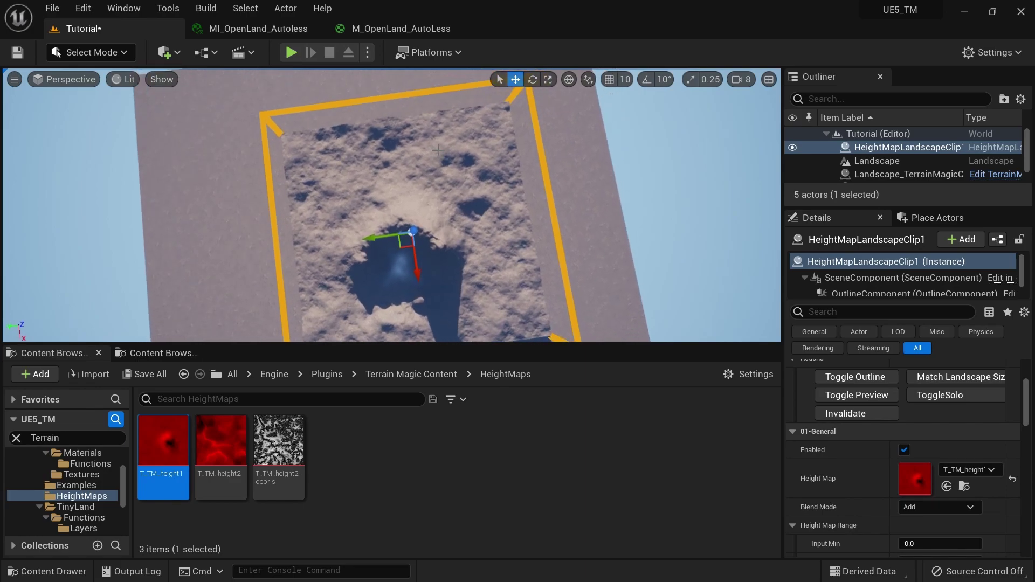
# - Fade out the height map clip's edges through its fade settings and invalidate the clip
pyautogui.scroll(-5, 886, 422)
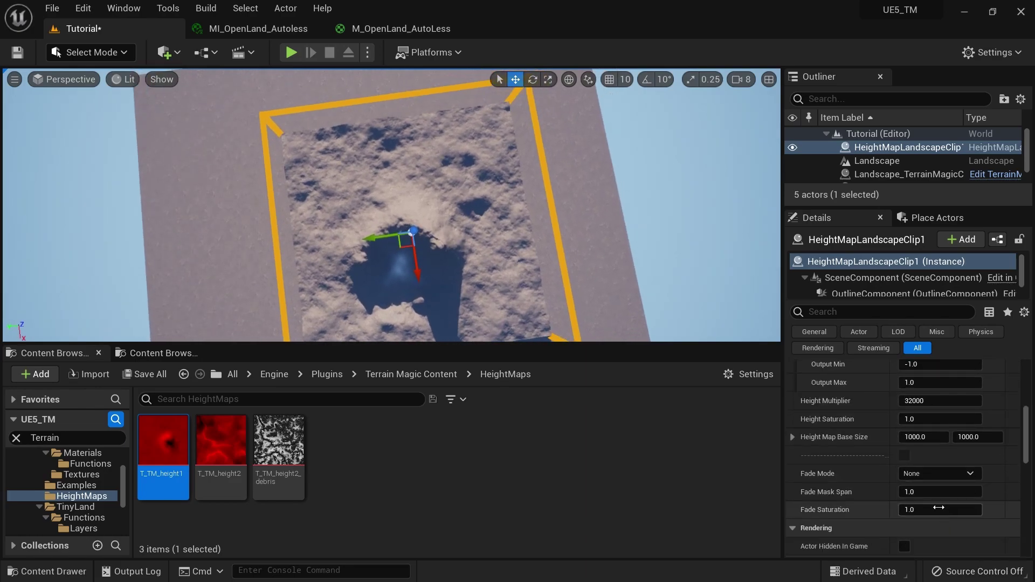
pyautogui.scroll(5, 833, 387)
pyautogui.click(856, 435)
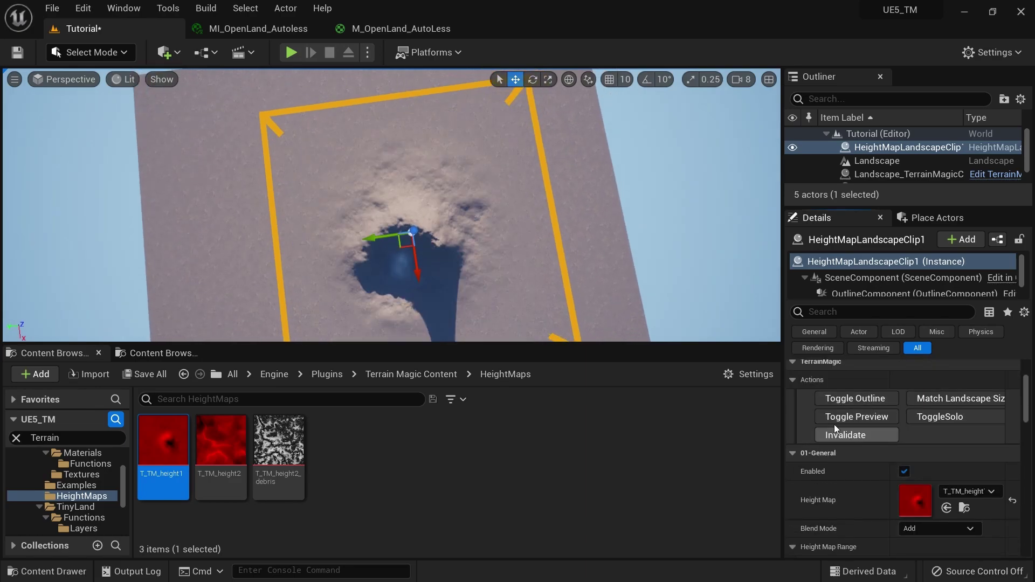
pyautogui.moveTo(449, 220); pyautogui.dragTo(476, 220, button='right')
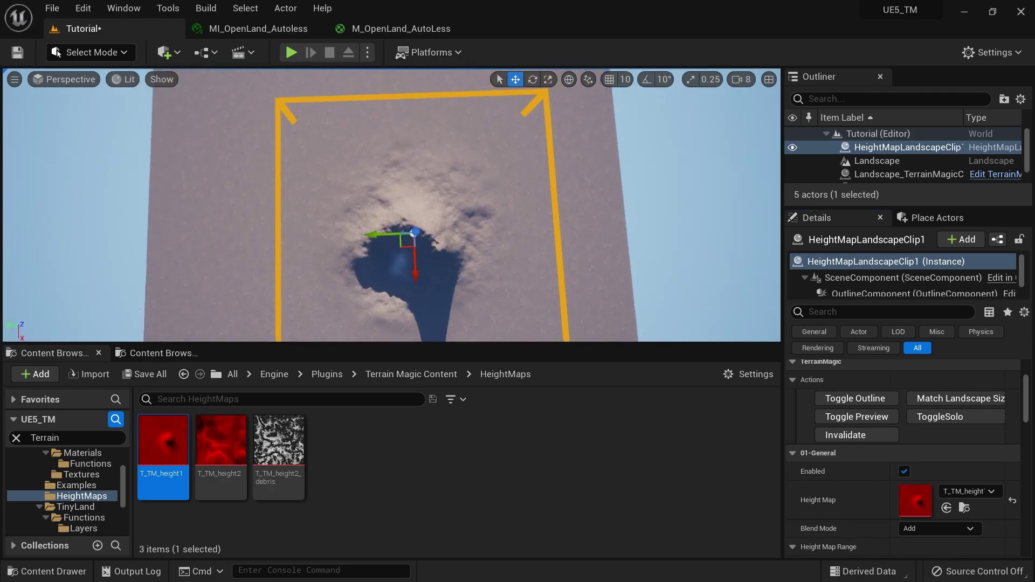
# - Scale up the height map clip along X and Y to nearly the landscape's width and invalidate it
pyautogui.click(841, 264)
pyautogui.press('r')
pyautogui.moveTo(377, 234); pyautogui.dragTo(340, 235)
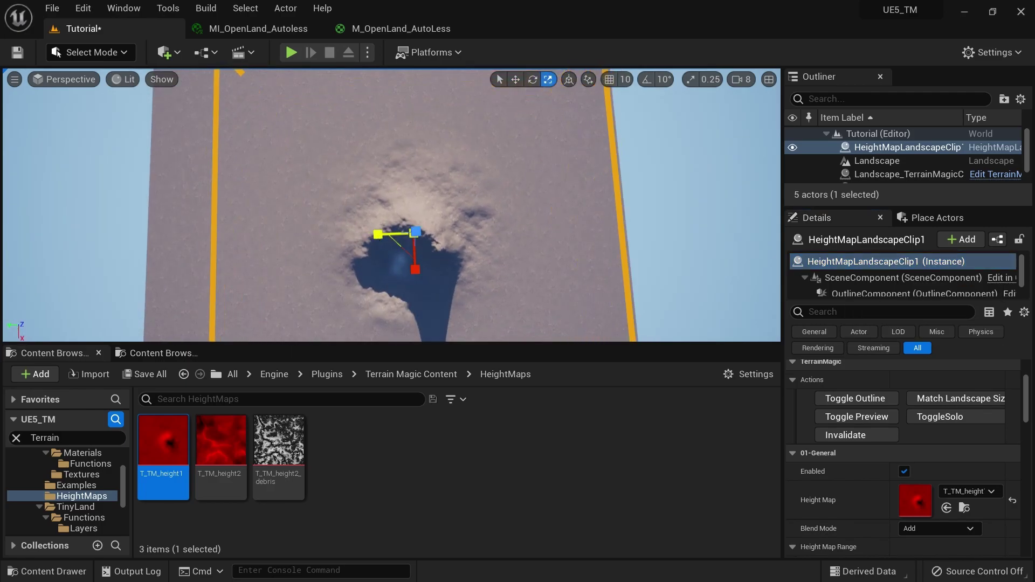
pyautogui.click(856, 435)
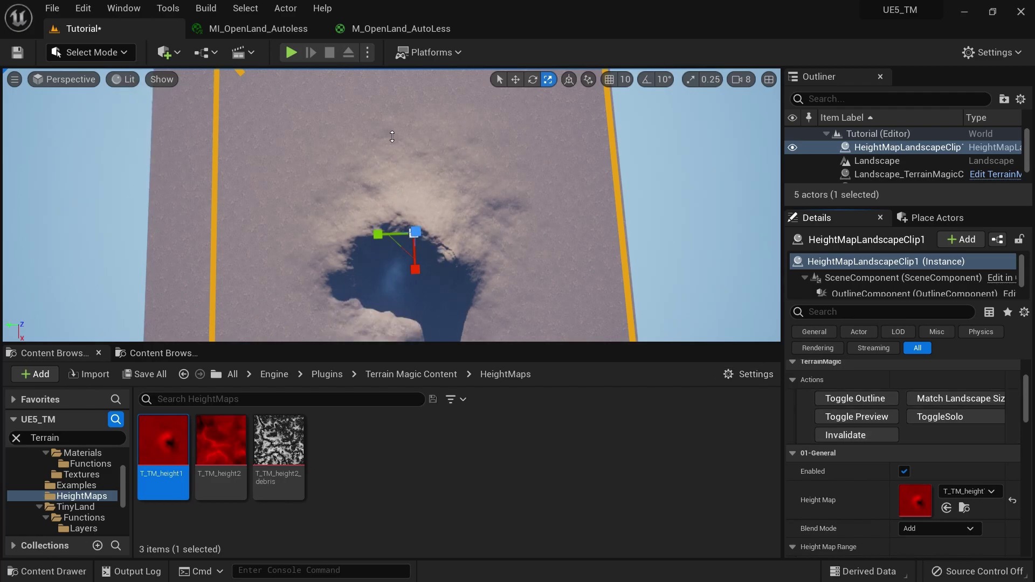
pyautogui.moveTo(497, 191); pyautogui.dragTo(285, 118, button='right')
pyautogui.moveTo(636, 243); pyautogui.dragTo(703, 166, button='right')
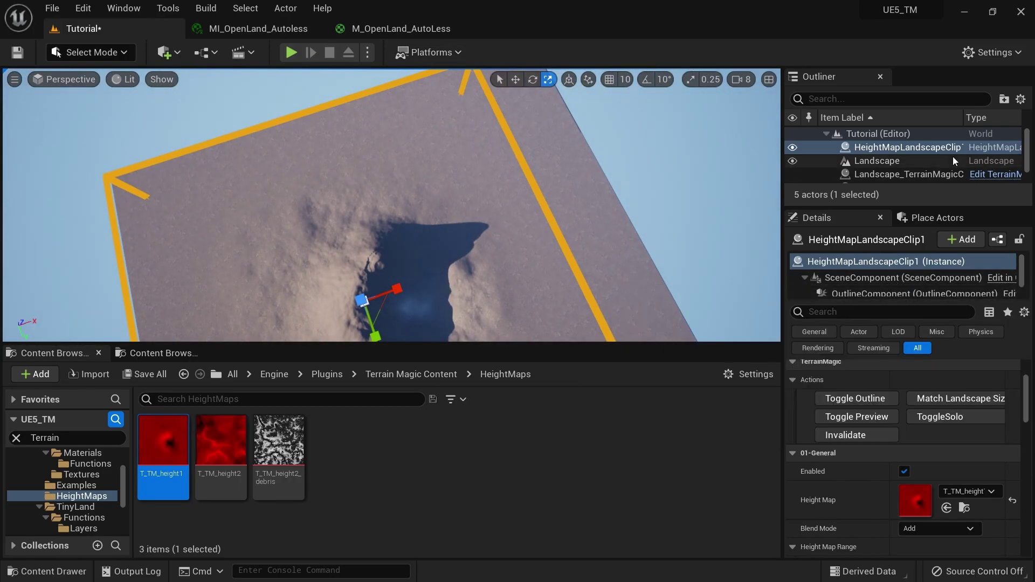
# - Place a second Height Map Landscape Clip on the landscape and assign T_TM_height2 as its height map
pyautogui.click(933, 222)
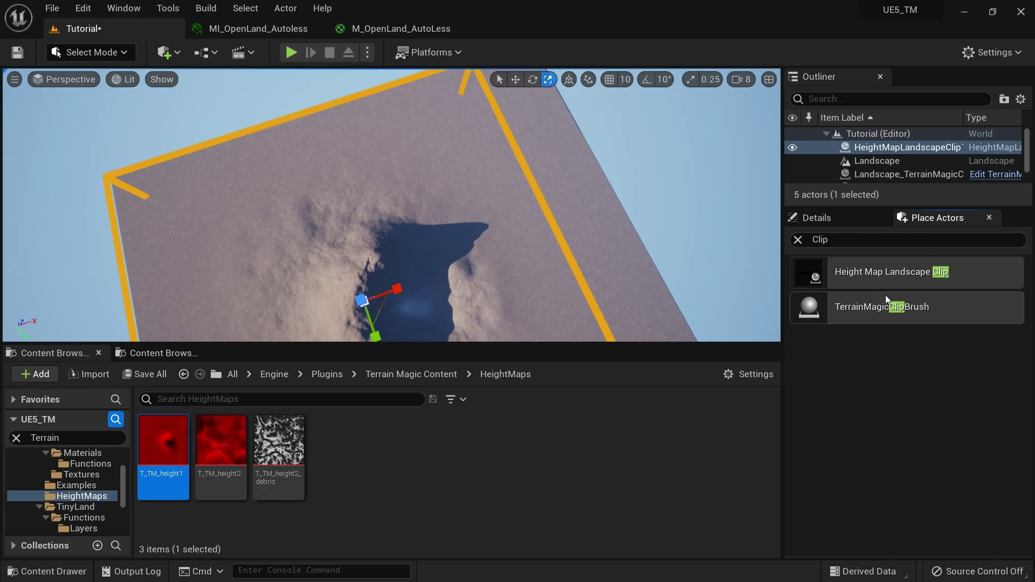
pyautogui.moveTo(916, 273); pyautogui.dragTo(397, 279)
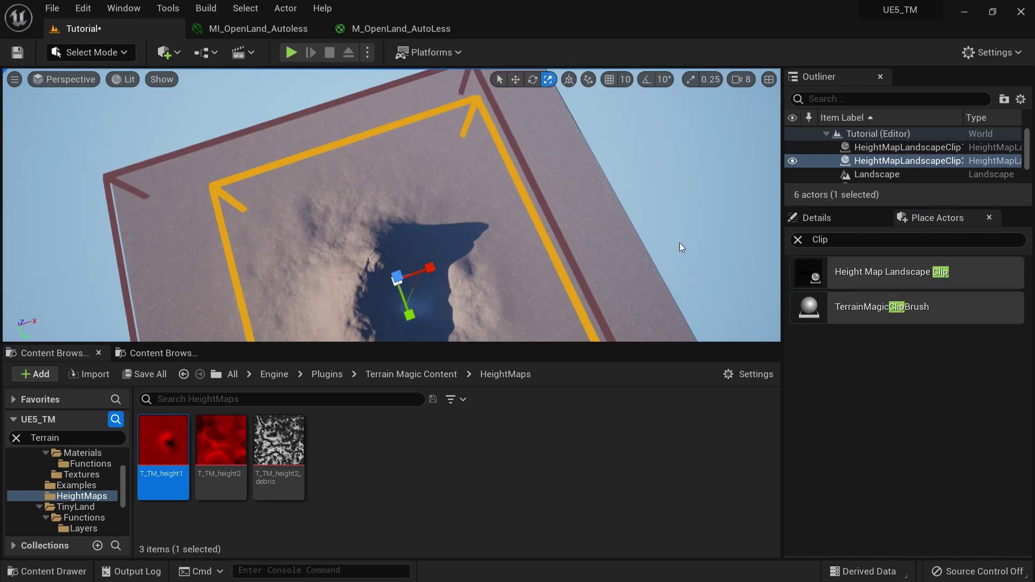
pyautogui.click(885, 222)
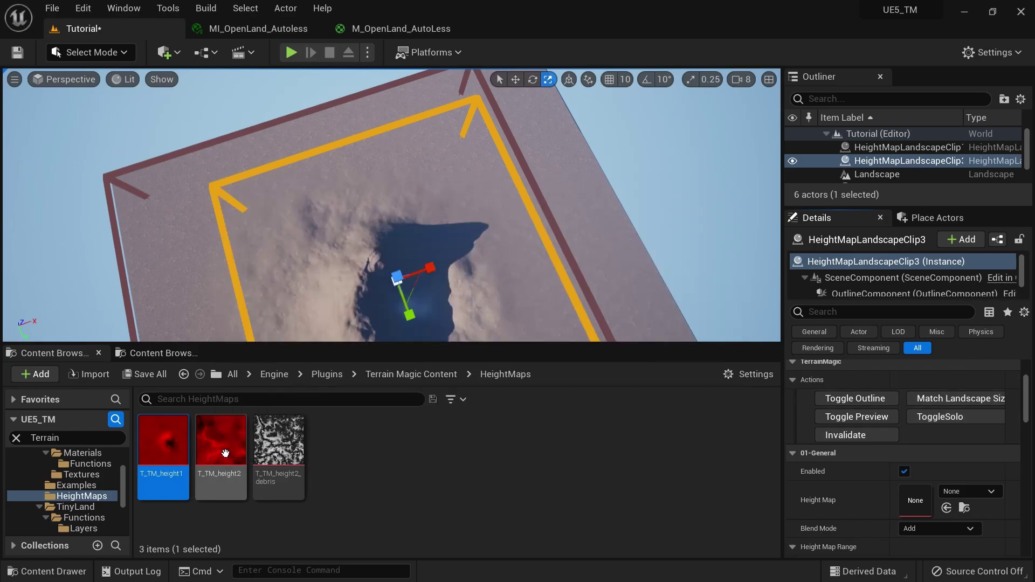
pyautogui.moveTo(214, 465); pyautogui.dragTo(923, 505)
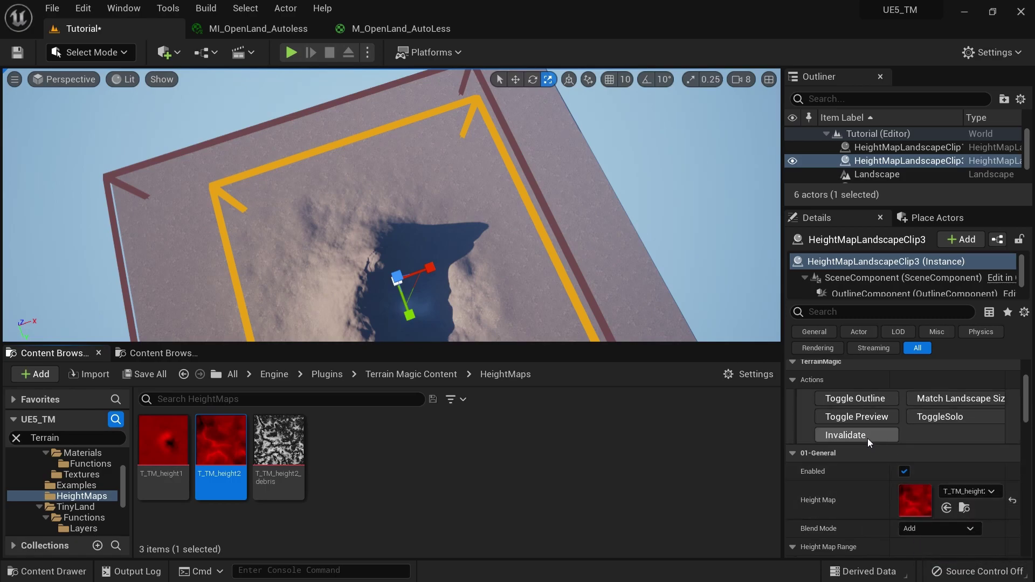
# - Match the second clip to the landscape size so its height map covers the whole terrain
pyautogui.click(952, 398)
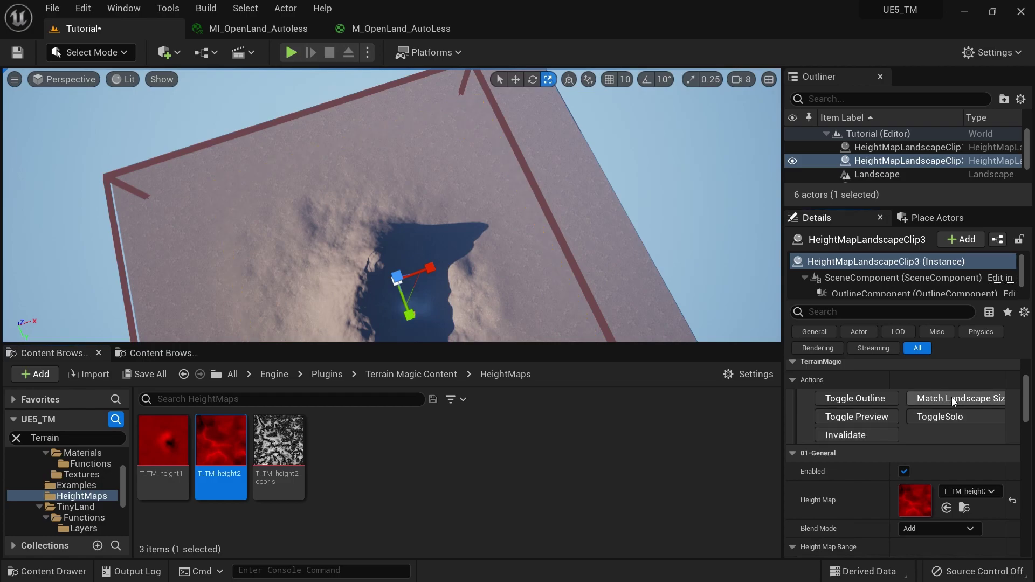
pyautogui.click(955, 403)
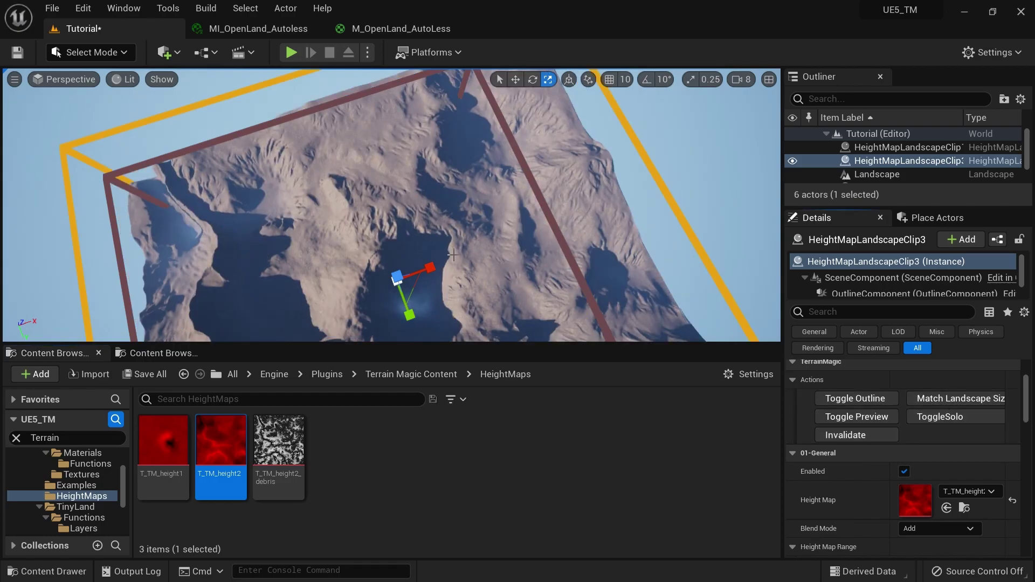
pyautogui.moveTo(453, 255)
pyautogui.mouseDown(button='right')
pyautogui.moveTo(412, 286)
pyautogui.moveTo(334, 275)
pyautogui.moveTo(429, 291)
pyautogui.moveTo(454, 243)
pyautogui.mouseUp(button='right')
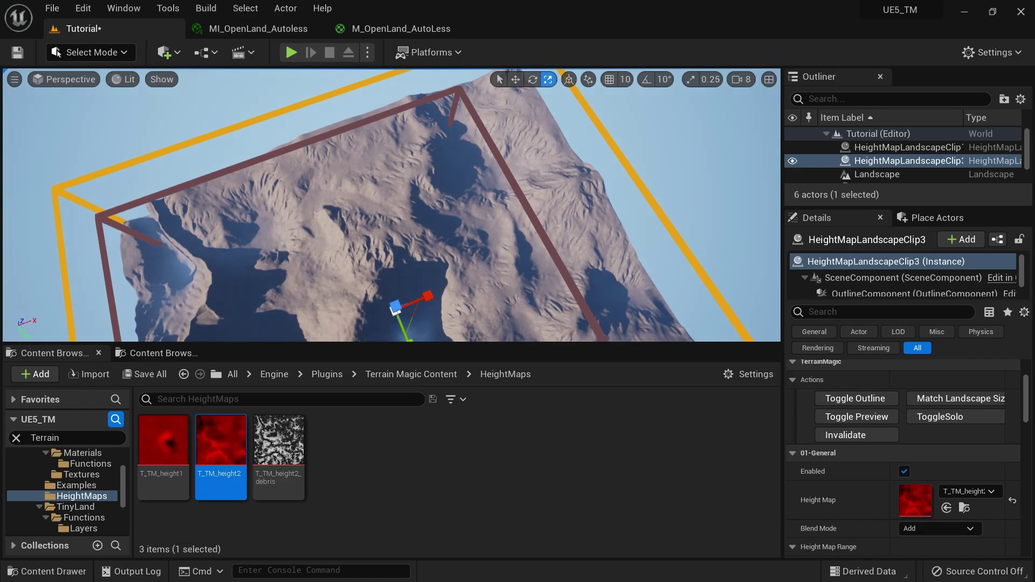
# - Set the second clip's Height Multiplier to 5143 and invalidate the clip
pyautogui.scroll(-5, 954, 537)
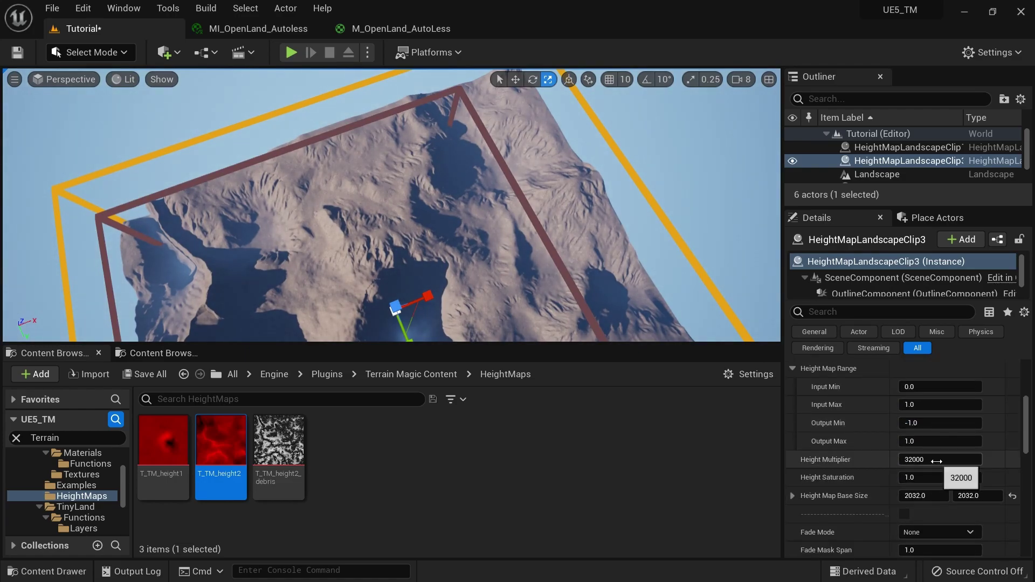
pyautogui.moveTo(936, 461); pyautogui.dragTo(911, 461)
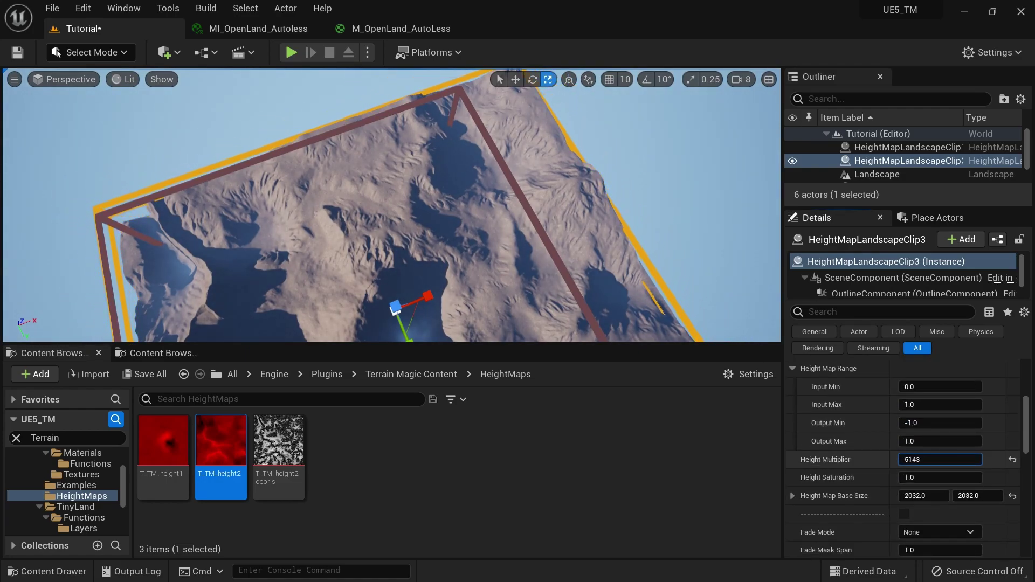
pyautogui.scroll(4, 835, 420)
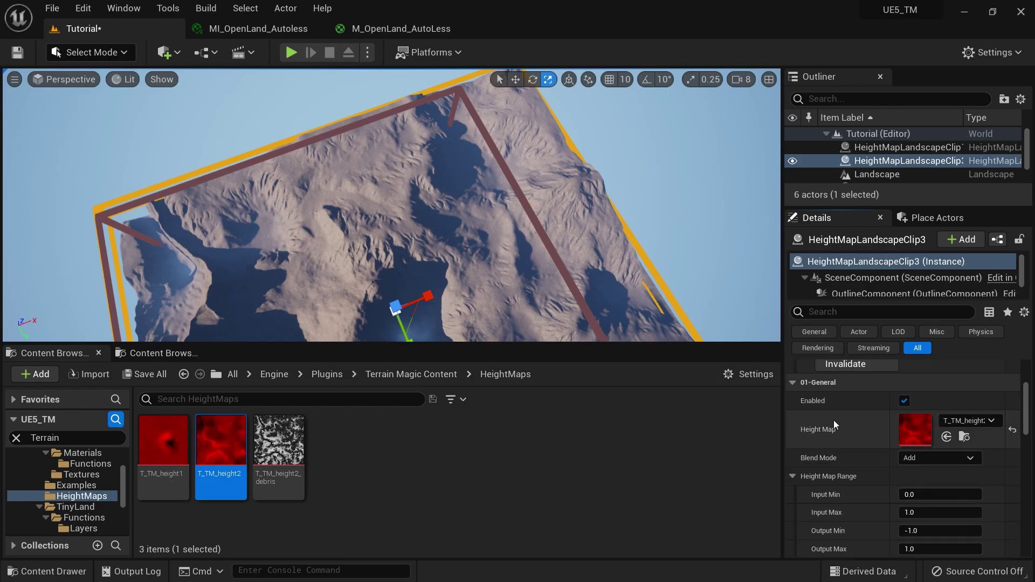
pyautogui.click(844, 364)
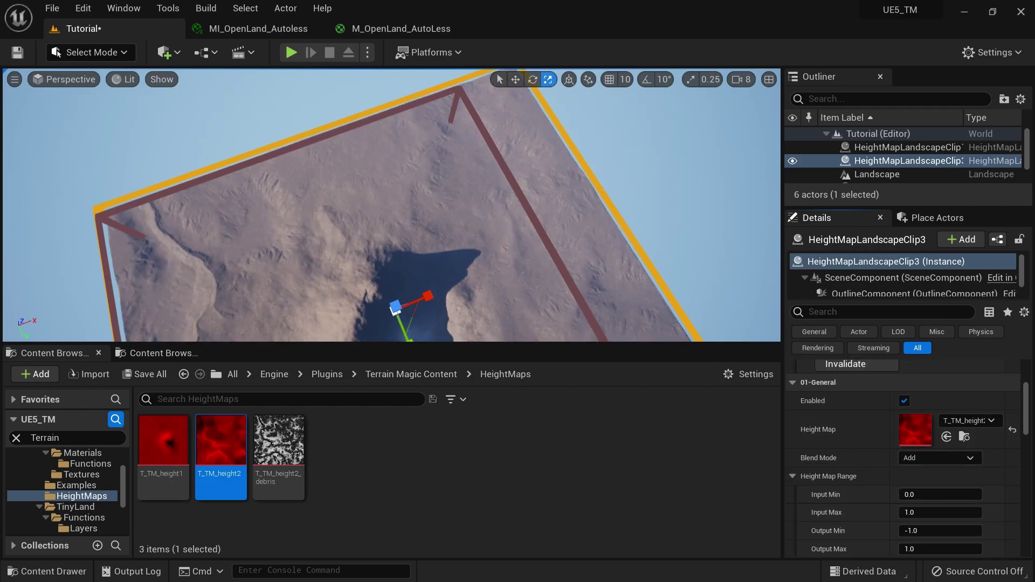
pyautogui.rightClick(451, 291)
pyautogui.moveTo(431, 280); pyautogui.dragTo(862, 278, button='right')
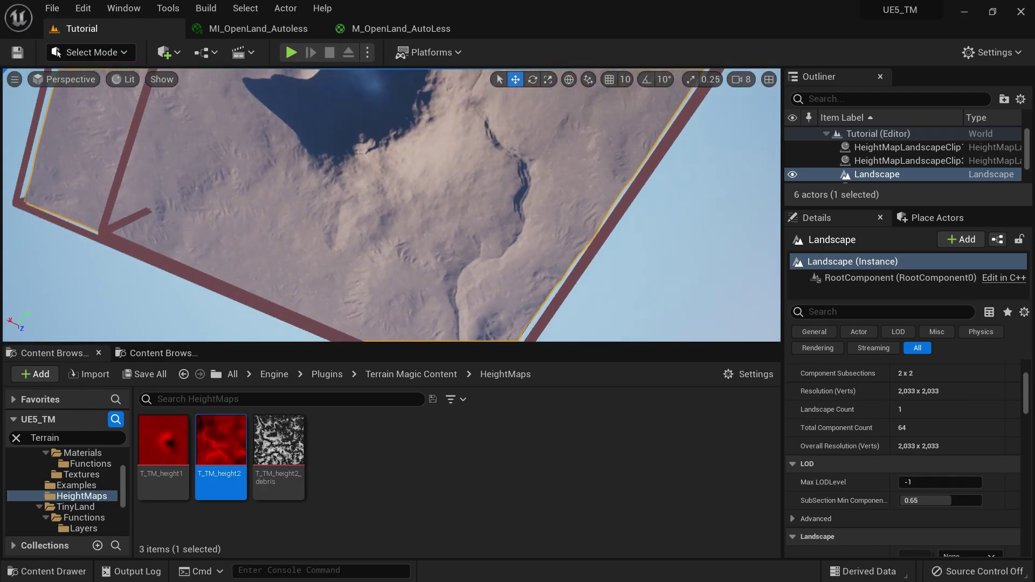
# - Hide all clip outlines through the TerrainMagicManager actor and save the level
pyautogui.moveTo(432, 215); pyautogui.dragTo(80, 87, button='right')
pyautogui.moveTo(393, 212); pyautogui.dragTo(375, 217, button='right')
pyautogui.press('e')
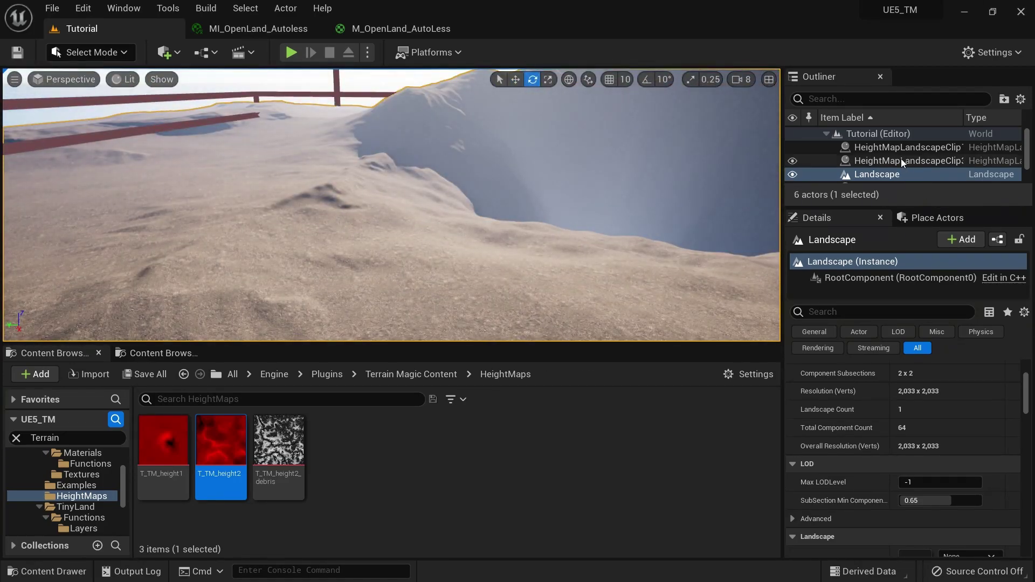
pyautogui.scroll(-2, 900, 158)
pyautogui.click(905, 176)
pyautogui.scroll(-2, 923, 403)
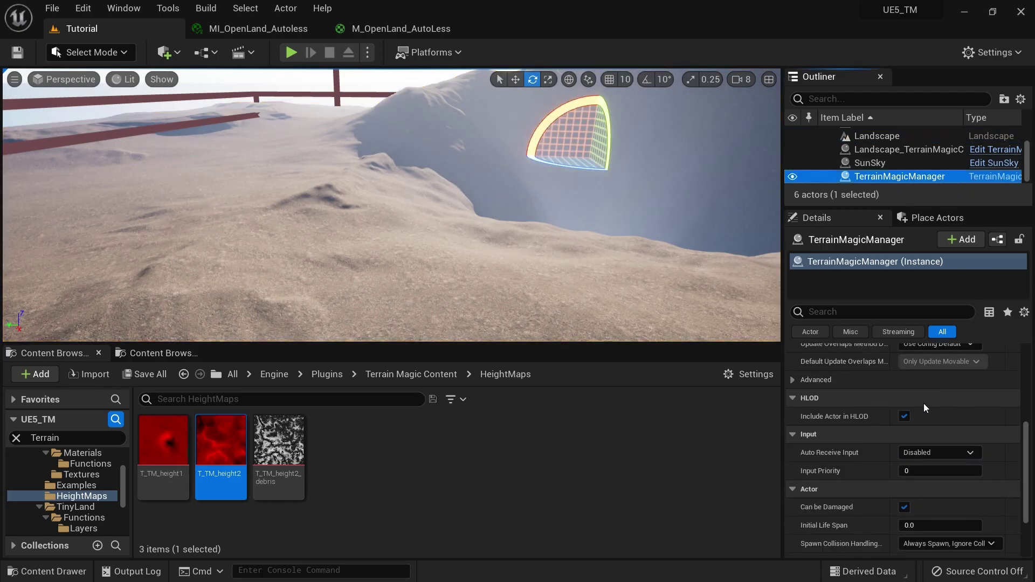
pyautogui.scroll(4, 923, 403)
pyautogui.click(844, 426)
pyautogui.moveTo(609, 237); pyautogui.dragTo(680, 256, button='right')
pyautogui.moveTo(384, 206); pyautogui.dragTo(319, 138, button='right')
pyautogui.hotkey('ctrl', 's')
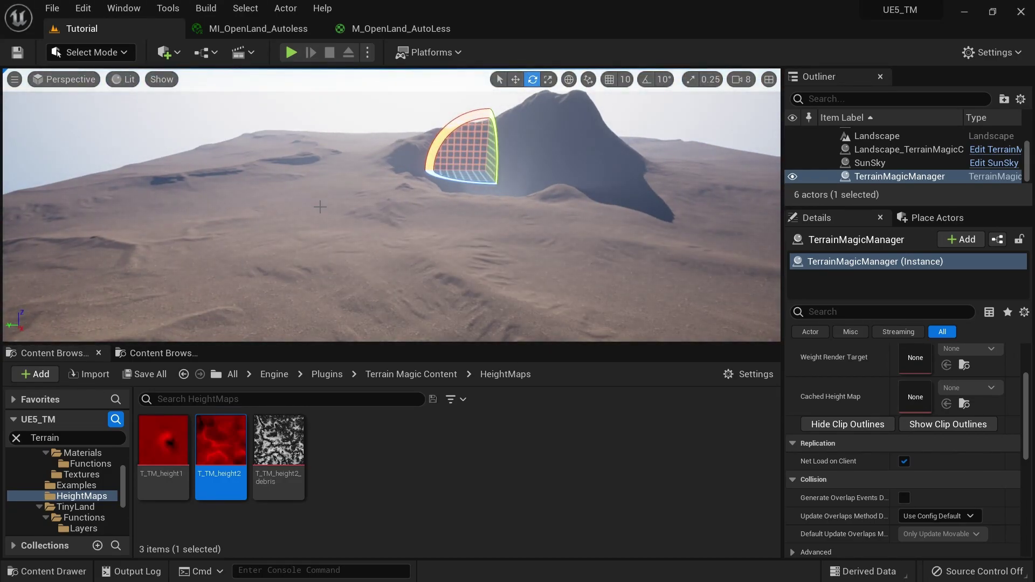
# - Switch to Landscape mode's paint tools and assign Autoless_Ground_LayerInfo to the Ground layer
pyautogui.moveTo(287, 185)
pyautogui.mouseDown(button='right')
pyautogui.moveTo(291, 219)
pyautogui.moveTo(286, 183)
pyautogui.mouseUp(button='right')
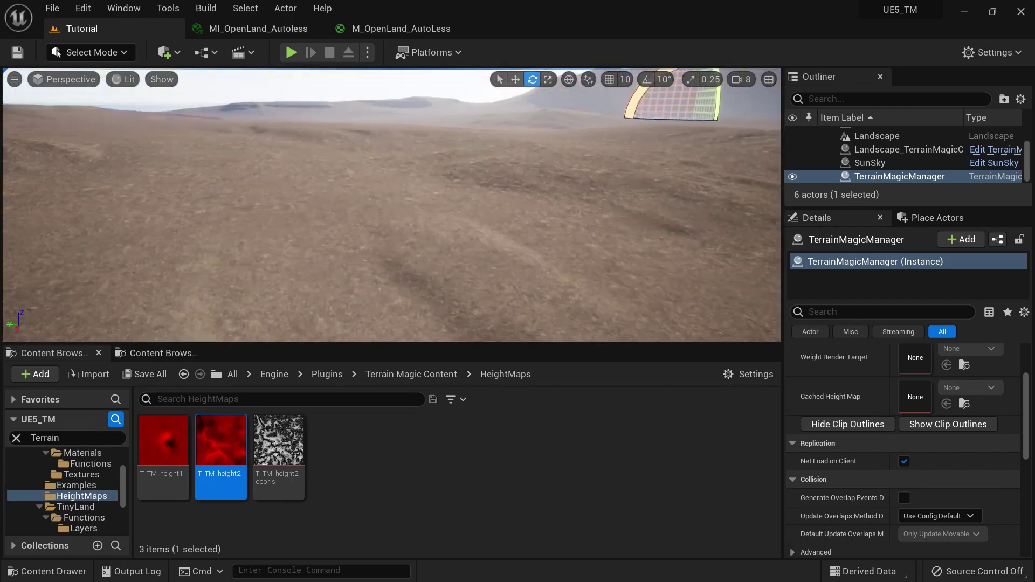
pyautogui.click(92, 52)
pyautogui.click(92, 89)
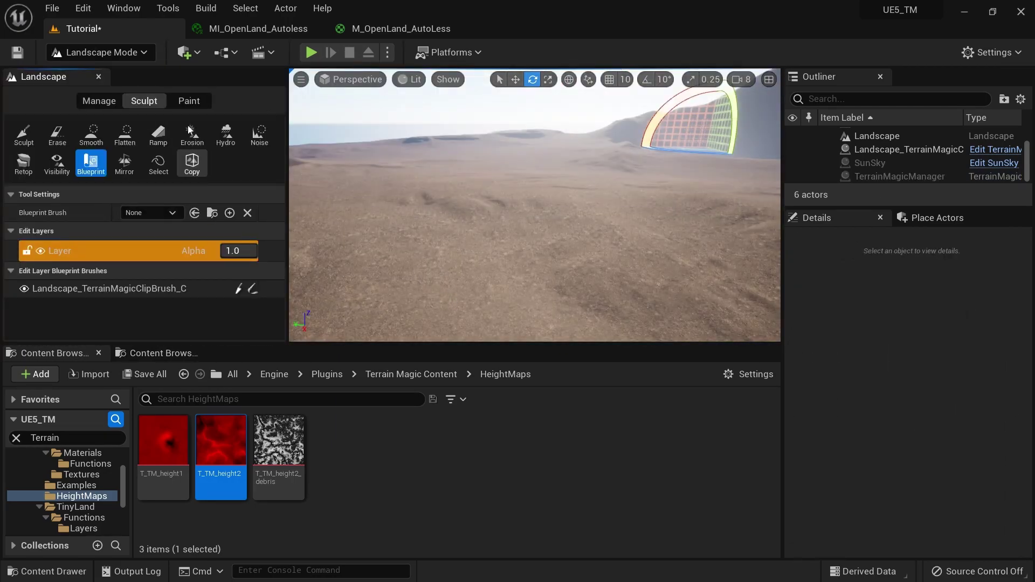
pyautogui.click(189, 103)
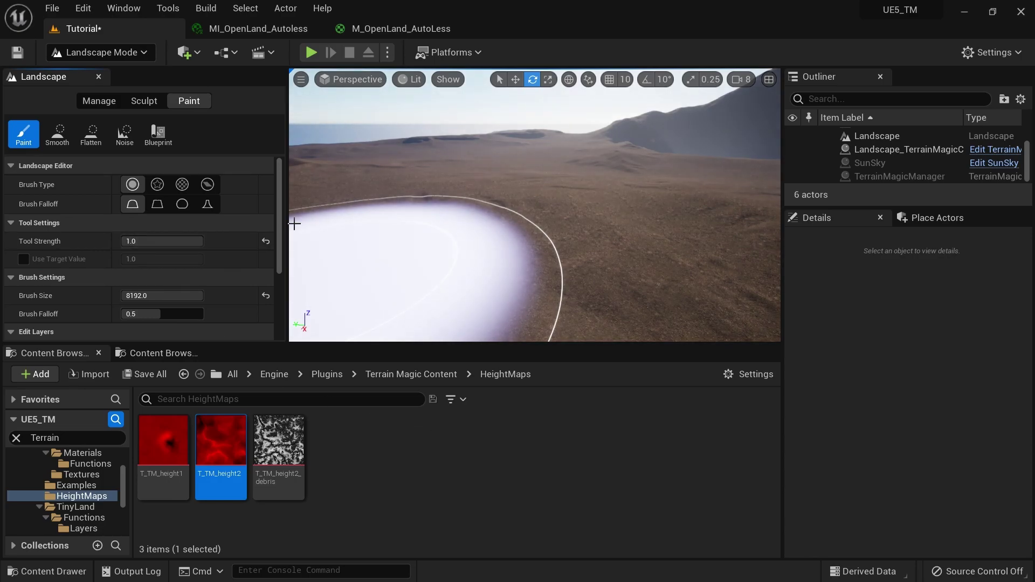
pyautogui.moveTo(277, 205); pyautogui.dragTo(281, 339)
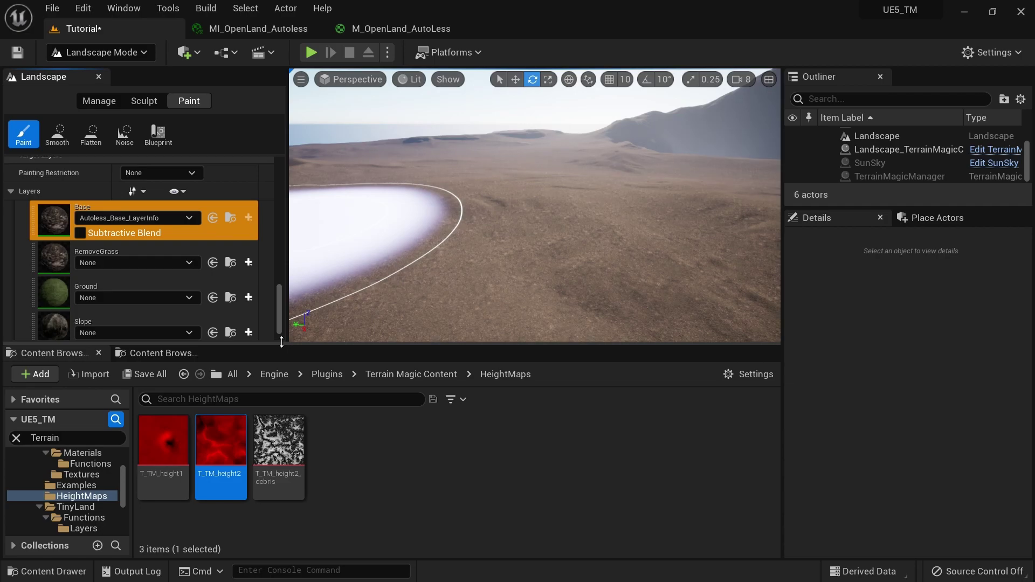
pyautogui.click(98, 297)
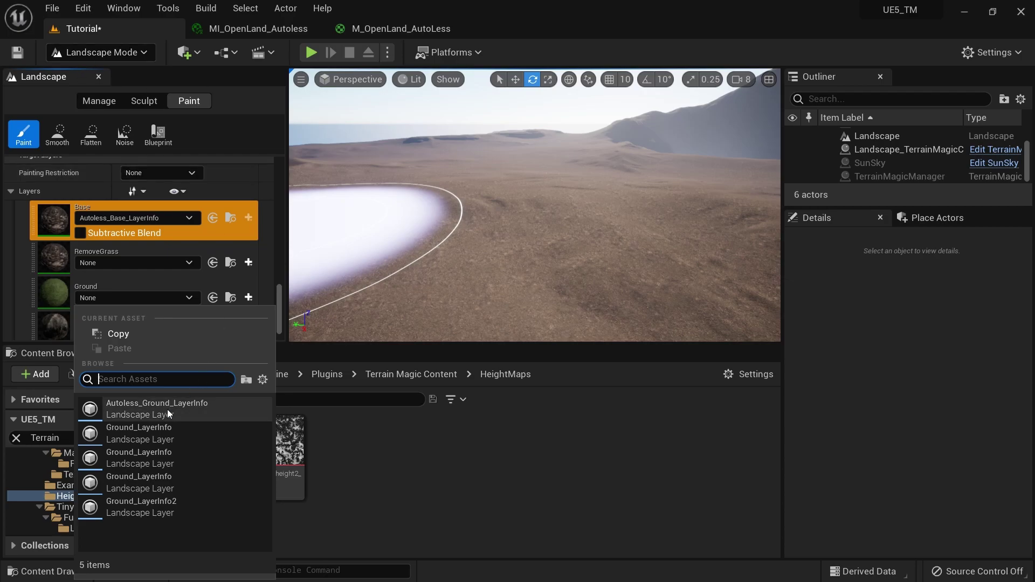
pyautogui.click(141, 409)
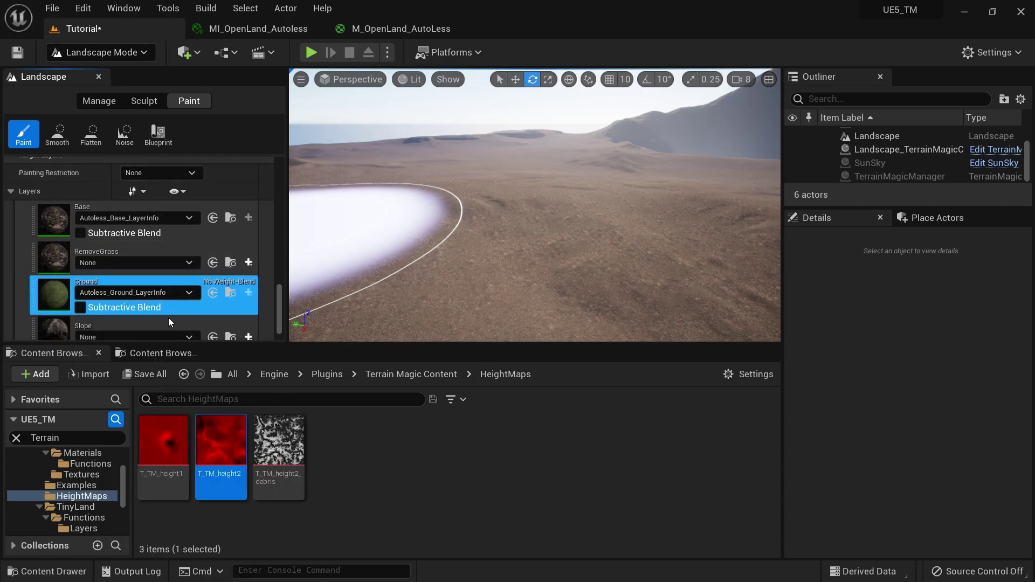
# - Add a TerrainMagicWeightBrush blueprint brush to the landscape's edit layer
pyautogui.click(168, 141)
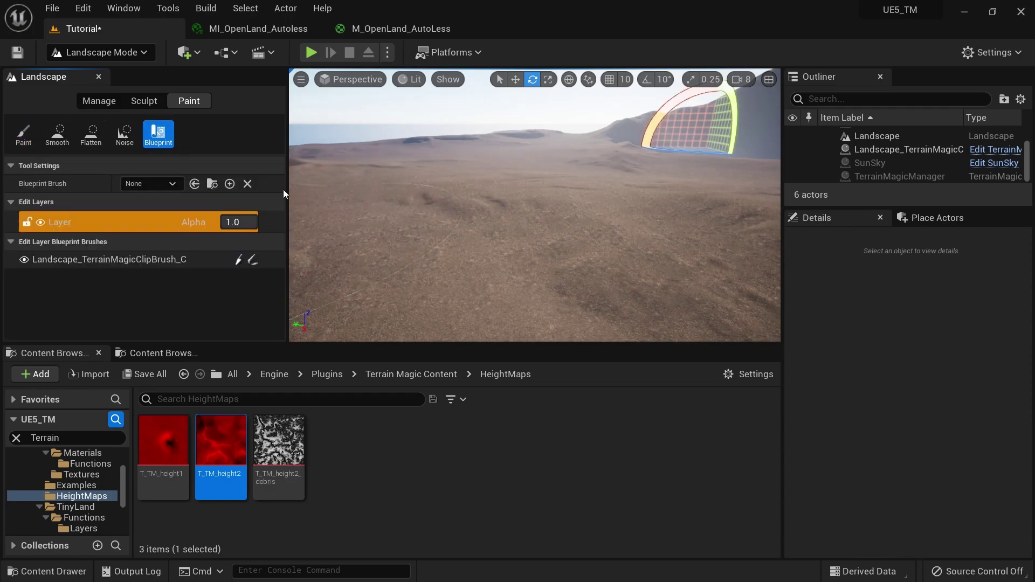
pyautogui.click(149, 182)
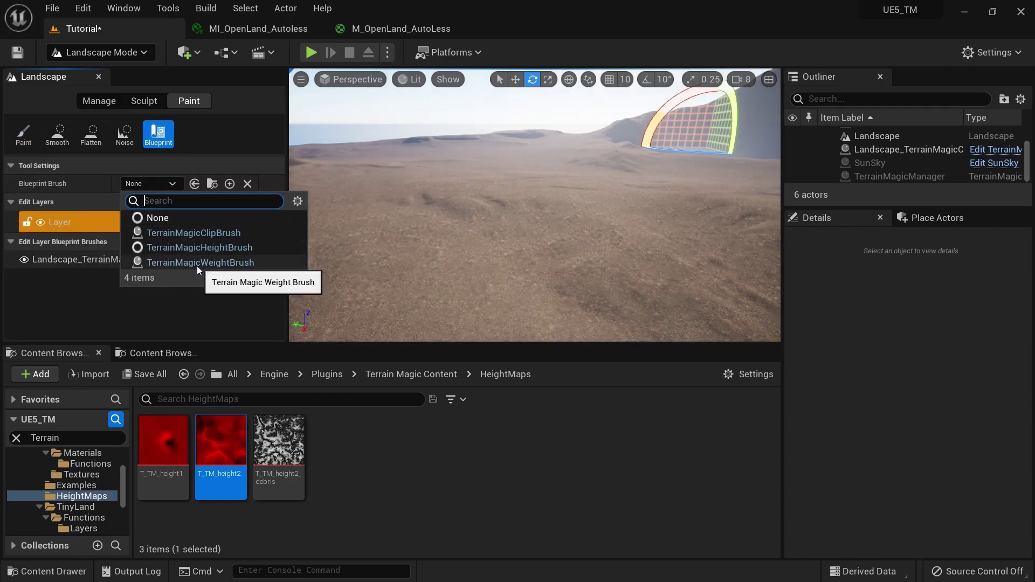
pyautogui.click(214, 265)
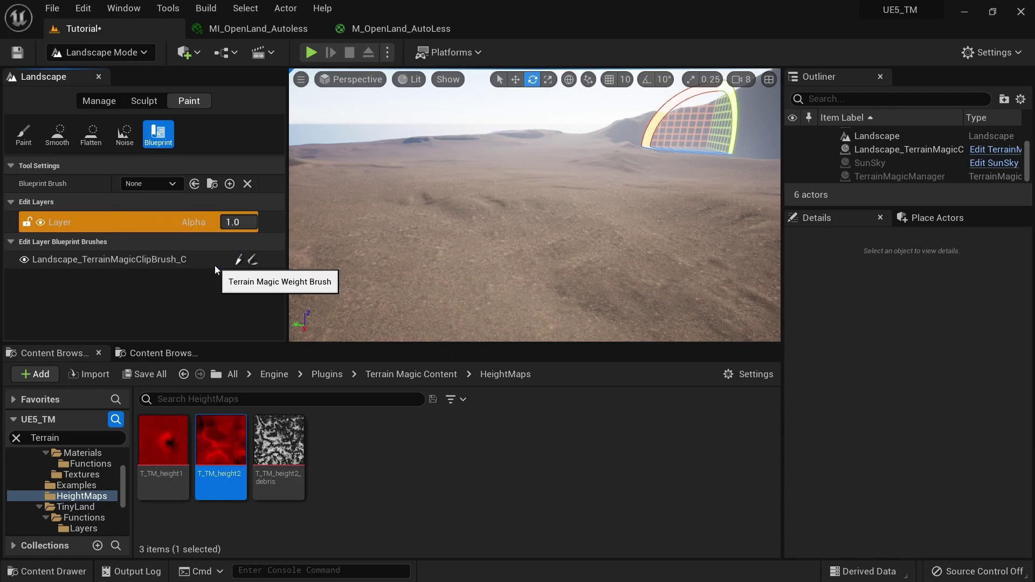
pyautogui.click(480, 223)
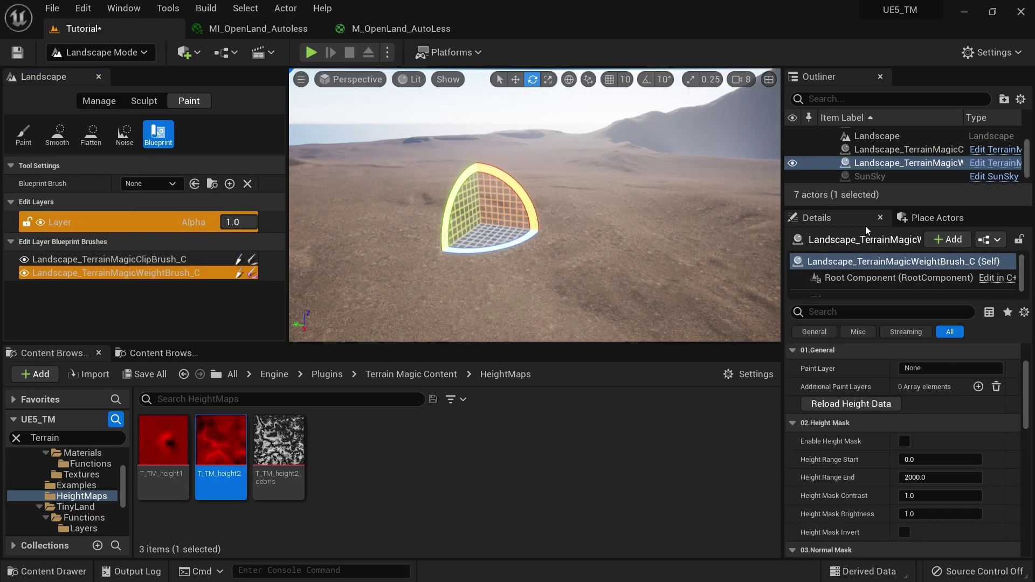
# - Rename the new weight brush actor to GroundLayer
pyautogui.click(928, 164)
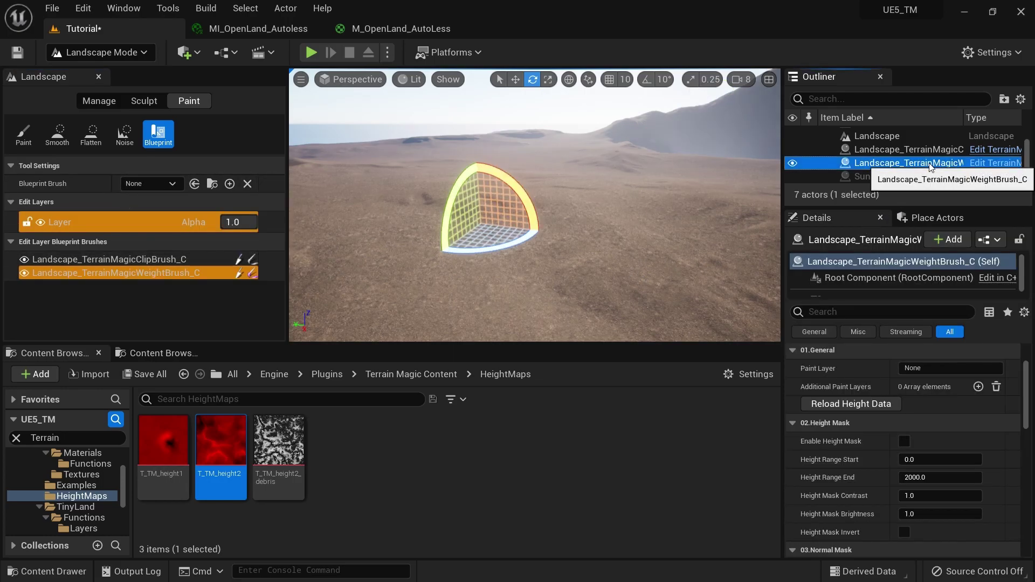
pyautogui.click(928, 163)
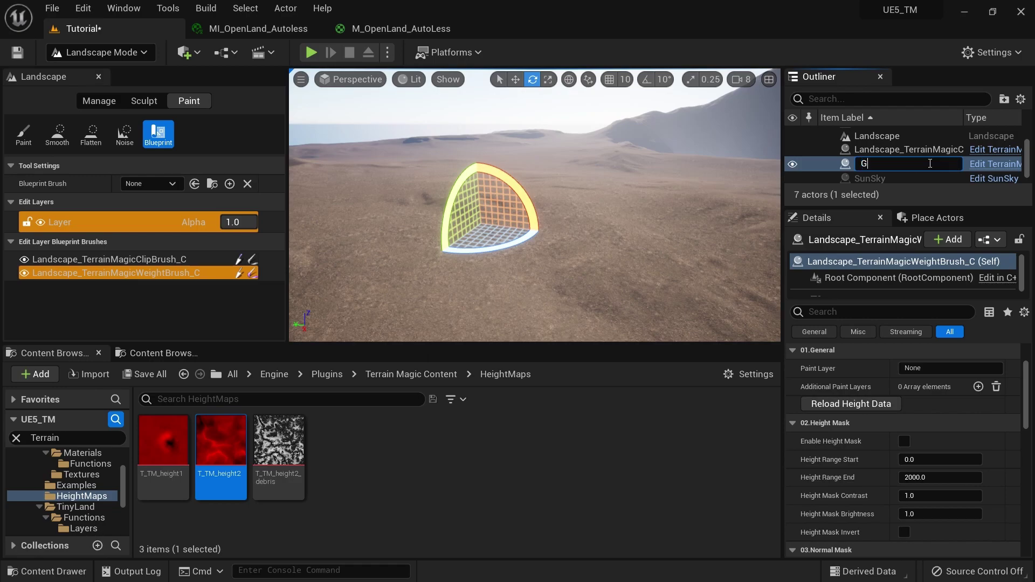
pyautogui.write('GroundLayer')
pyautogui.press('Return')
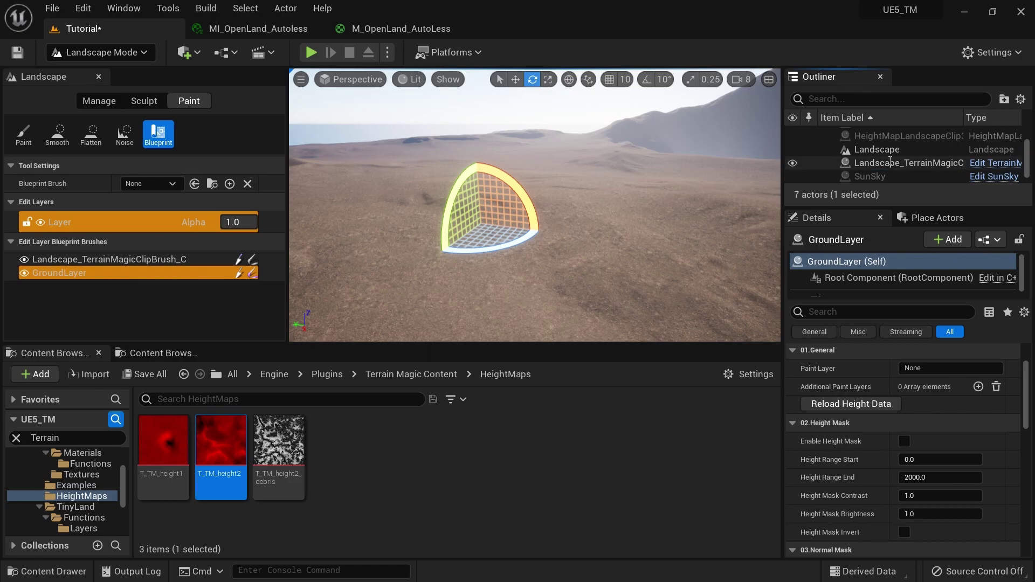
# - Return to Select mode and set the GroundLayer brush's Paint Layer to Ground
pyautogui.click(118, 53)
pyautogui.click(99, 77)
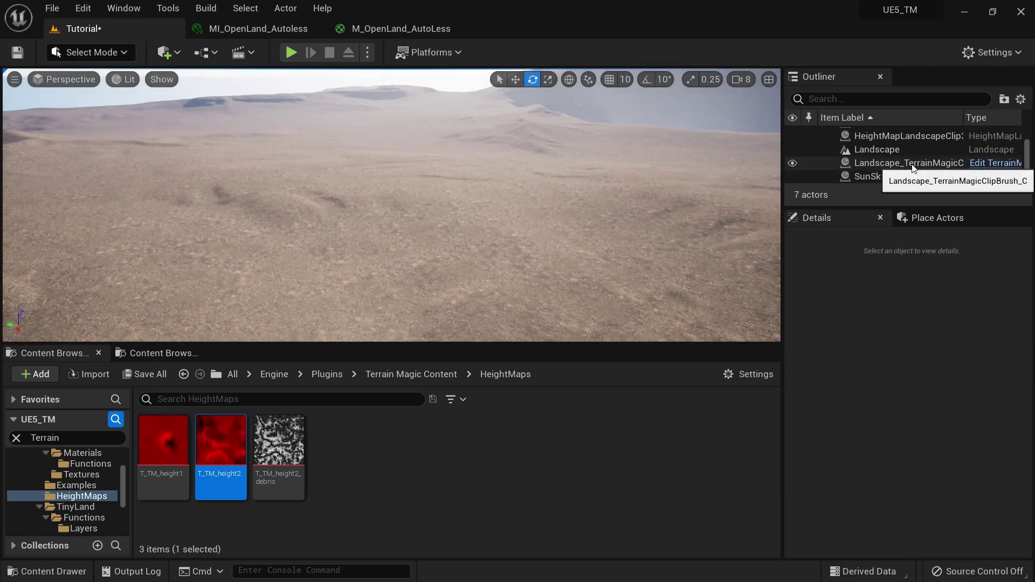
pyautogui.scroll(2, 889, 161)
pyautogui.click(890, 147)
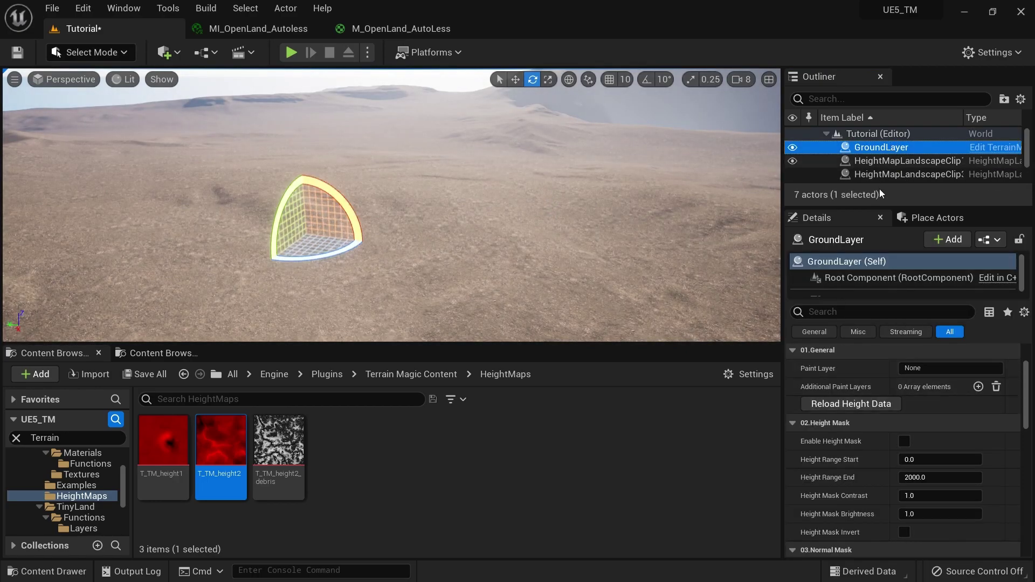
pyautogui.click(924, 369)
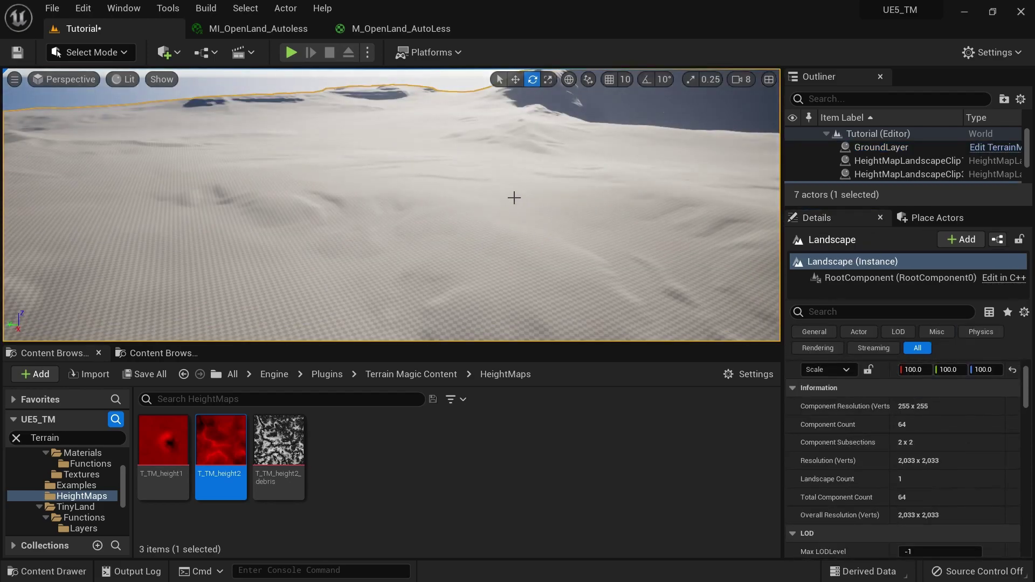
pyautogui.moveTo(468, 186)
pyautogui.mouseDown(button='right')
pyautogui.moveTo(469, 221)
pyautogui.moveTo(475, 178)
pyautogui.moveTo(455, 186)
pyautogui.moveTo(461, 156)
pyautogui.moveTo(597, 258)
pyautogui.mouseUp(button='right')
# - Enable the normal mask on the GroundLayer brush and check its effect around the mountain
pyautogui.click(889, 148)
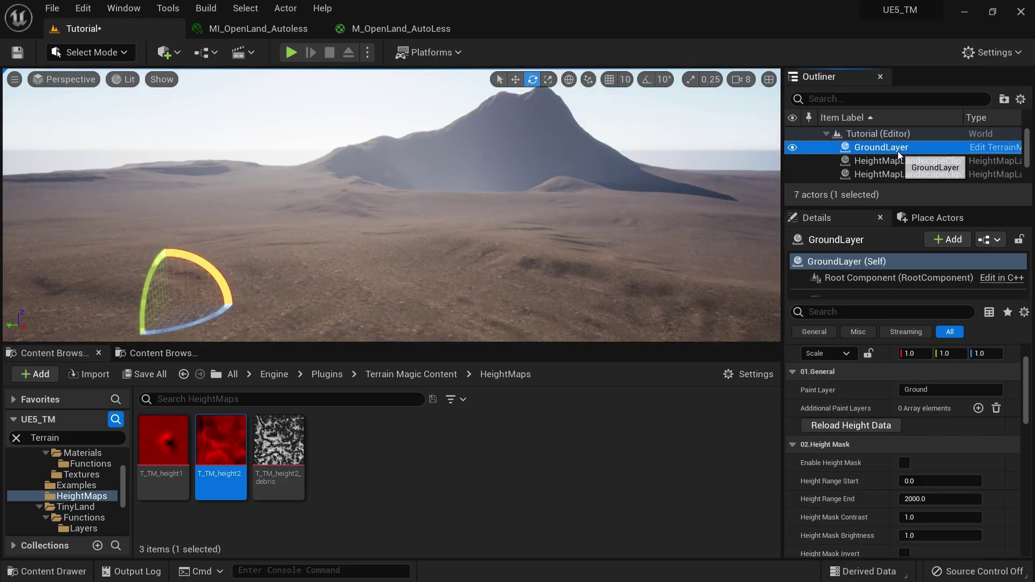
pyautogui.scroll(-5, 902, 542)
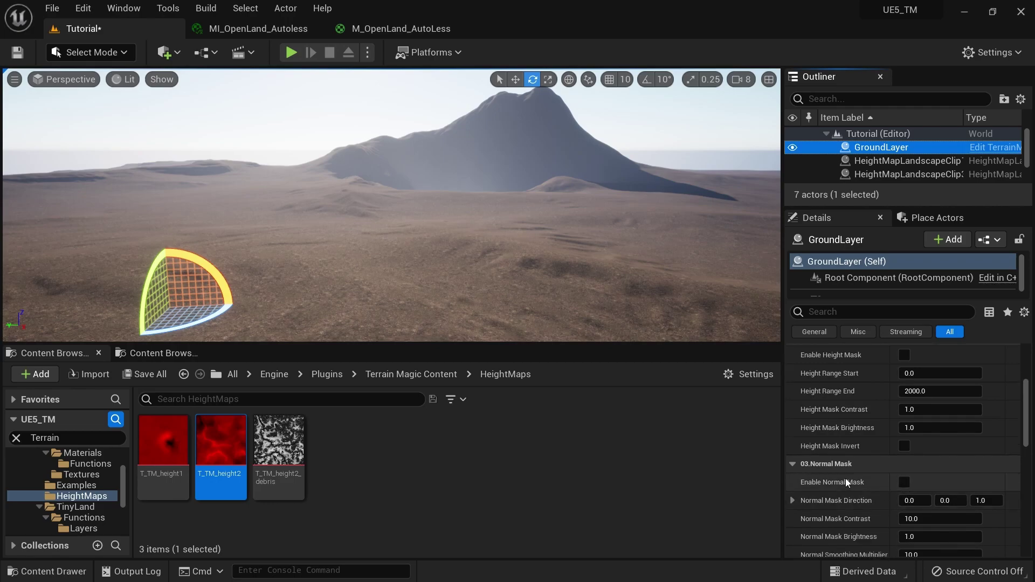
pyautogui.click(904, 482)
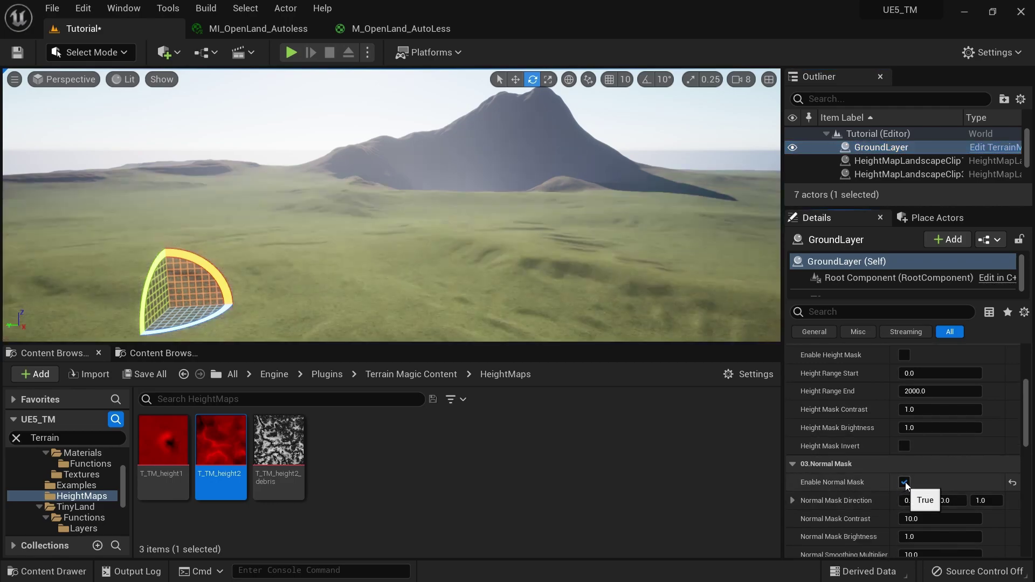
pyautogui.moveTo(391, 205)
pyautogui.mouseDown(button='right')
pyautogui.moveTo(199, 216)
pyautogui.moveTo(345, 199)
pyautogui.moveTo(366, 280)
pyautogui.moveTo(366, 211)
pyautogui.moveTo(361, 243)
pyautogui.moveTo(399, 210)
pyautogui.mouseUp(button='right')
pyautogui.press('w')
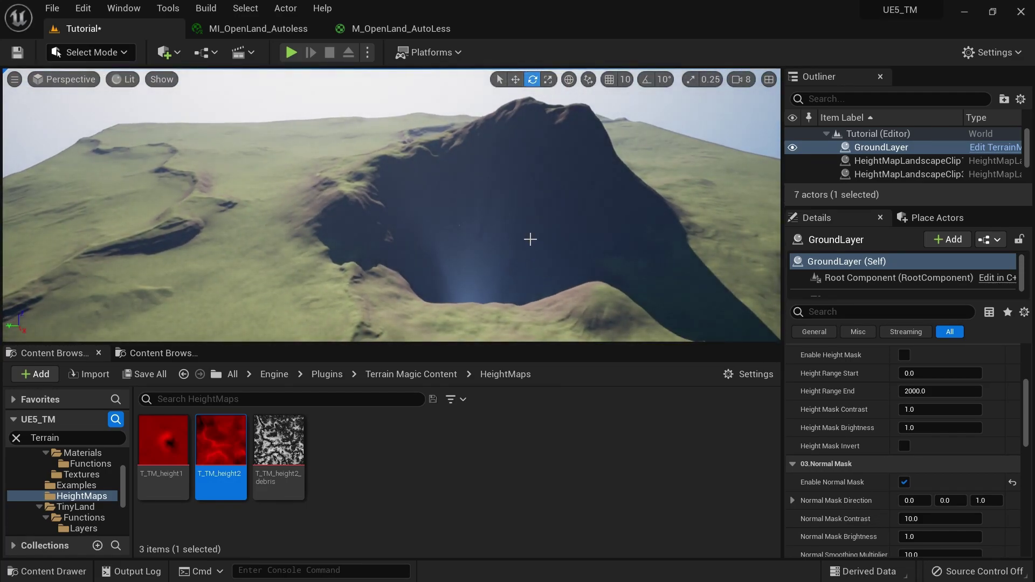
# - Rotate the sun to light the crater's inner slope, then bring up GroundLayer's normal mask settings
pyautogui.hotkey('ctrl', 'l')
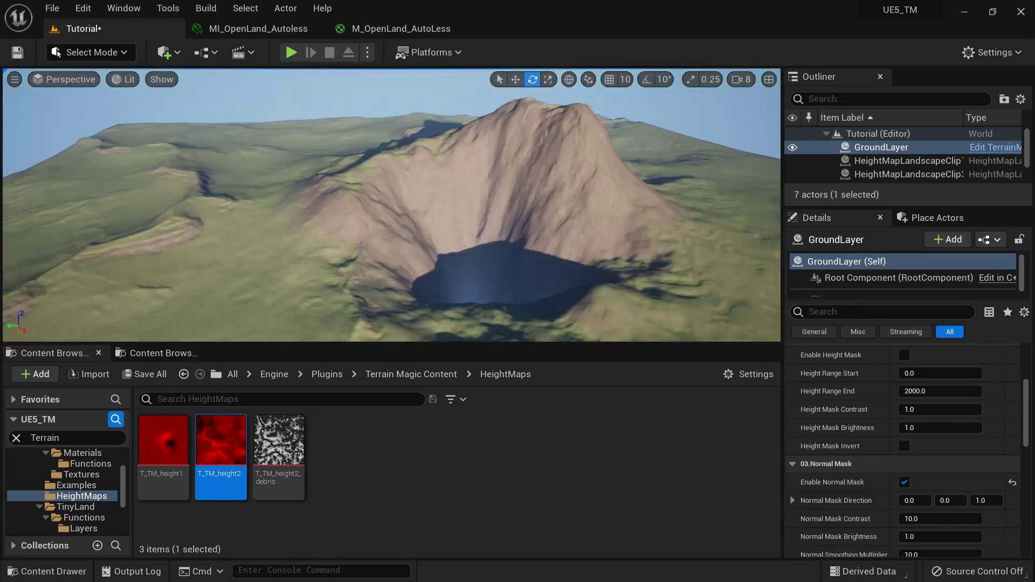
pyautogui.keyDown('ctrl'); pyautogui.click(362, 254); pyautogui.keyUp('ctrl')
pyautogui.press('w')
pyautogui.moveTo(362, 253); pyautogui.dragTo(291, 248, button='right')
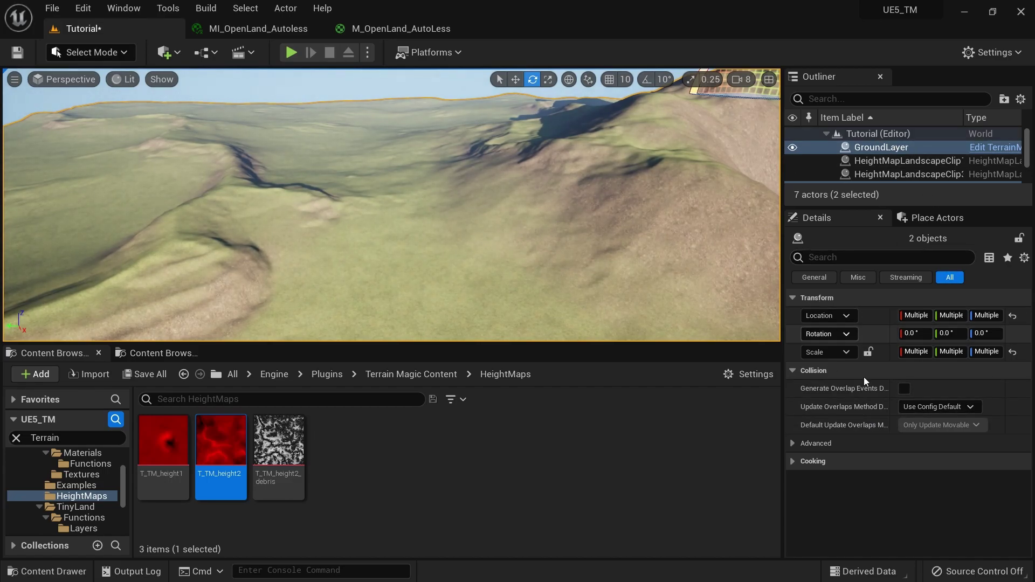
pyautogui.click(881, 147)
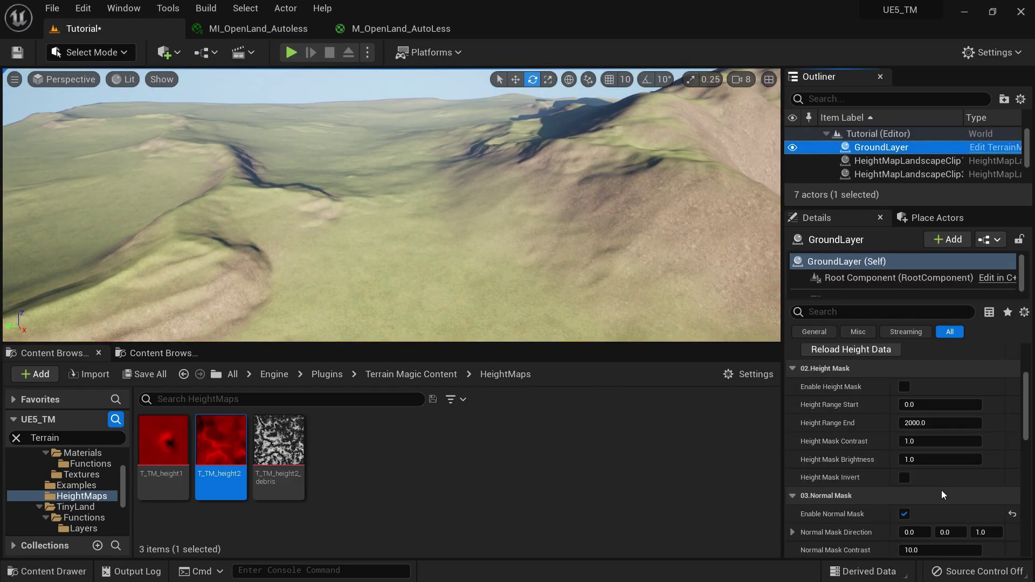
pyautogui.scroll(-3, 941, 489)
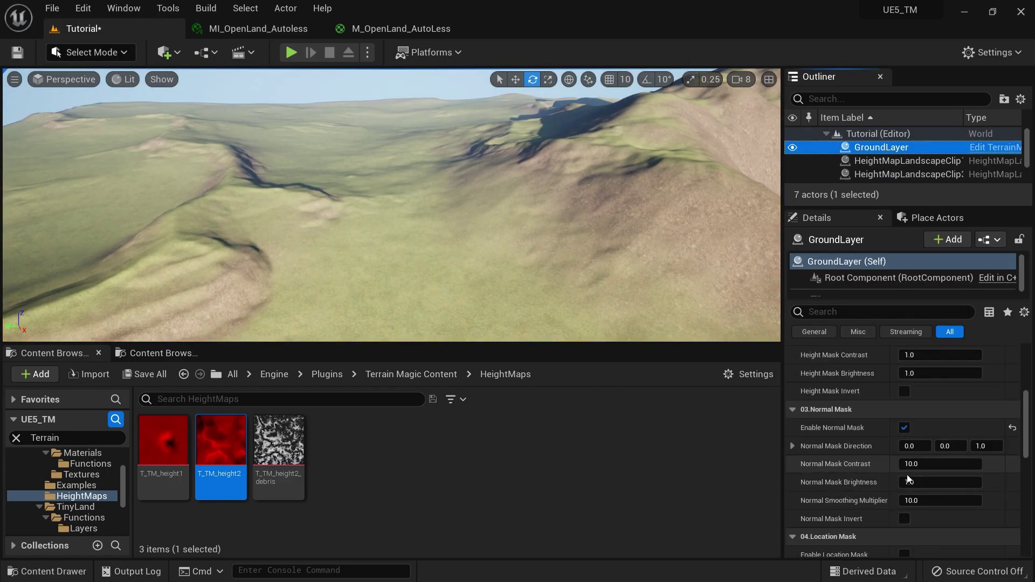
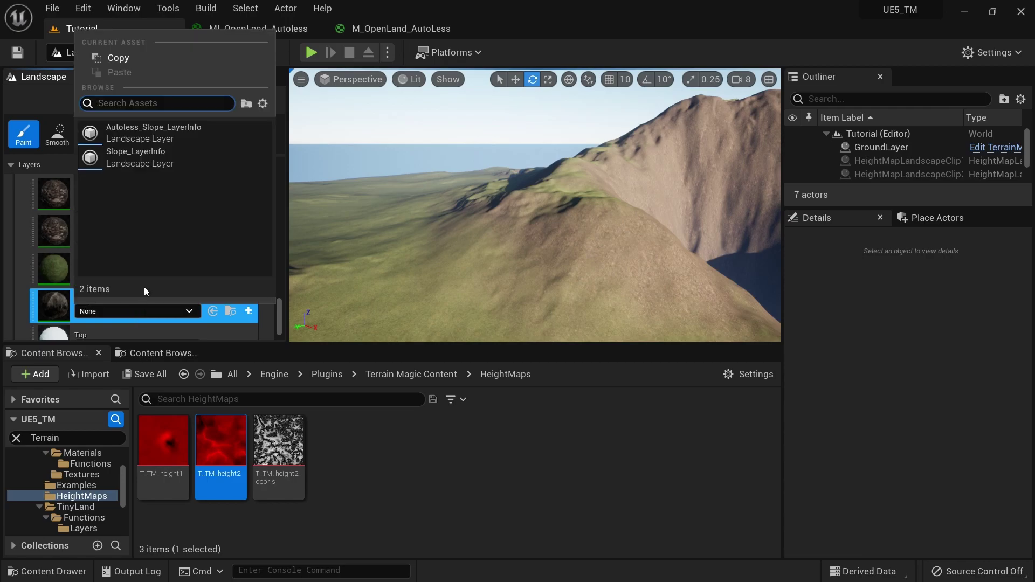
# - Assign Autoless_Slope_LayerInfo to the Slope layer and add another TerrainMagicWeightBrush blueprint brush to the landscape
pyautogui.click(135, 131)
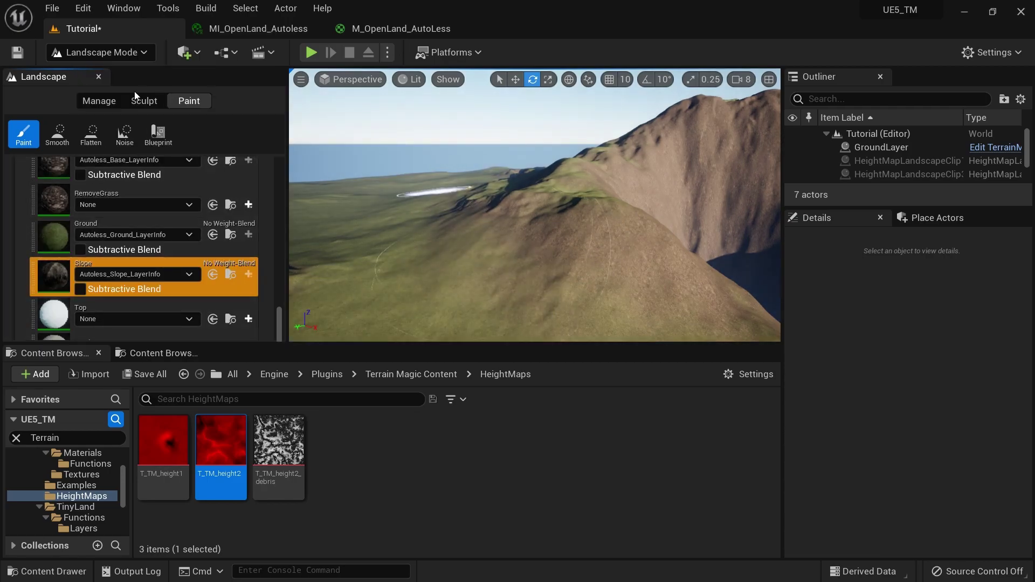
pyautogui.click(158, 133)
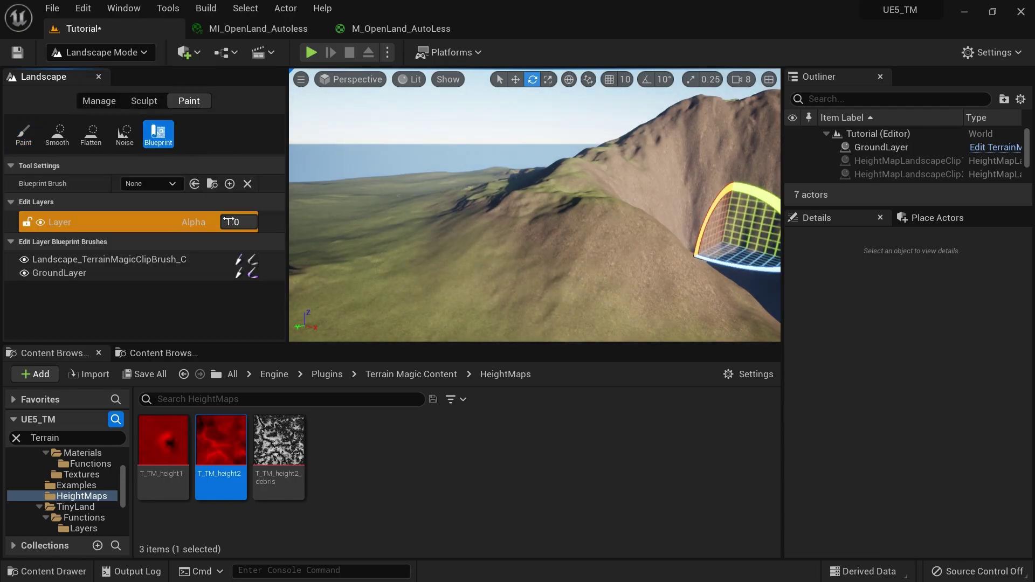
pyautogui.click(159, 183)
pyautogui.click(196, 263)
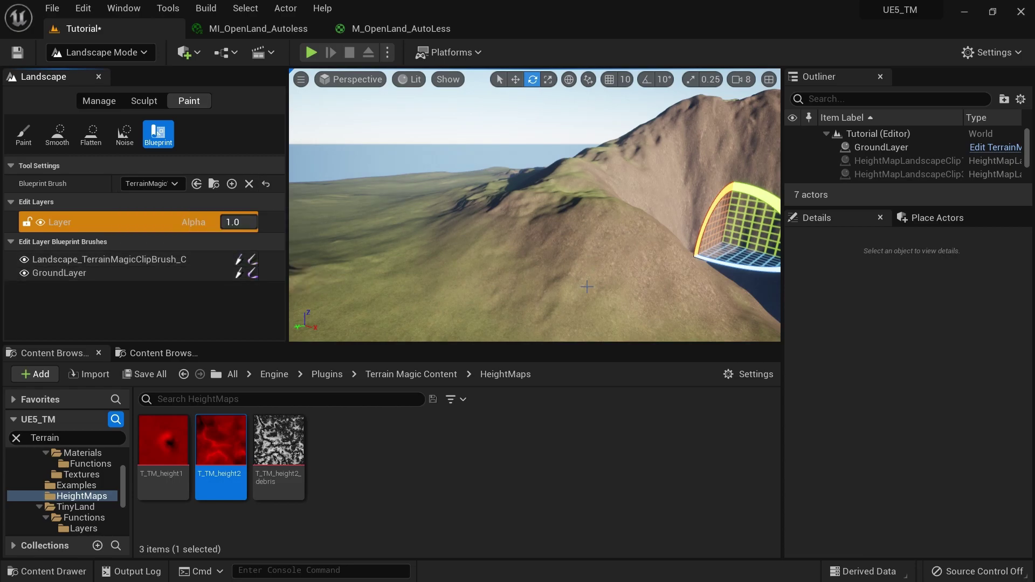
pyautogui.click(522, 239)
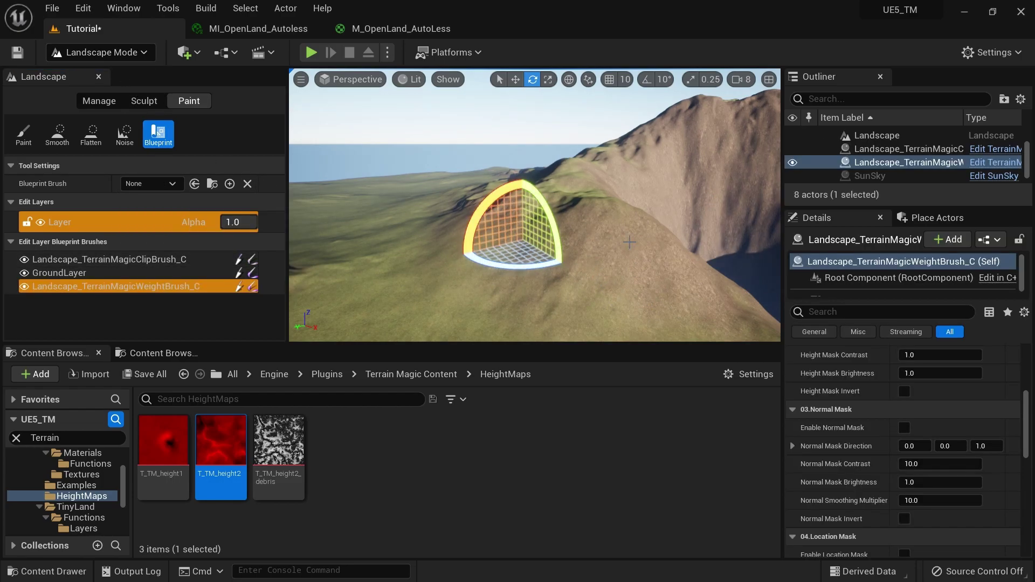
# - Return to Select mode and rename the newly added weight brush actor to SlopeLayer
pyautogui.click(121, 57)
pyautogui.click(117, 77)
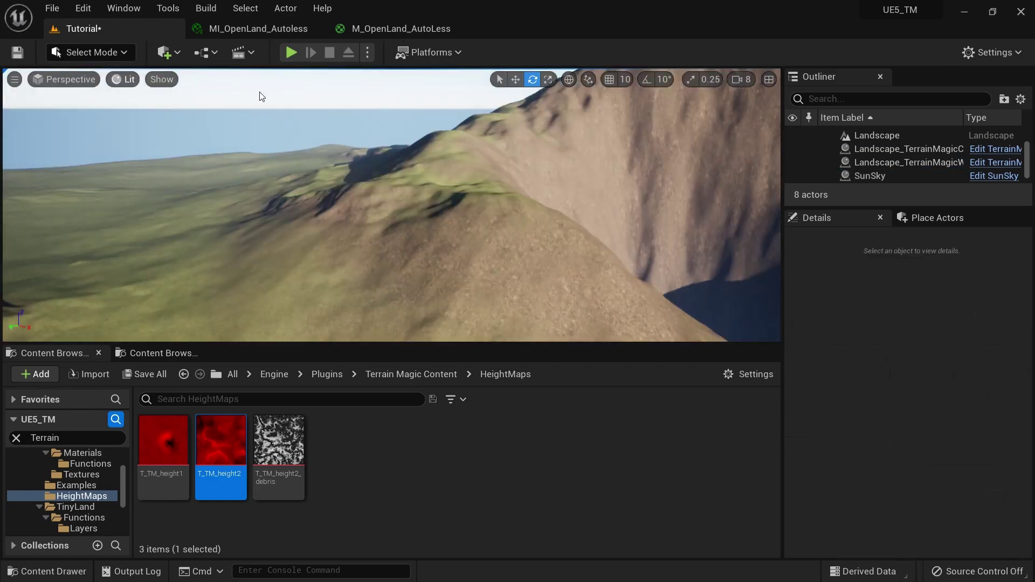
pyautogui.click(903, 164)
pyautogui.click(904, 166)
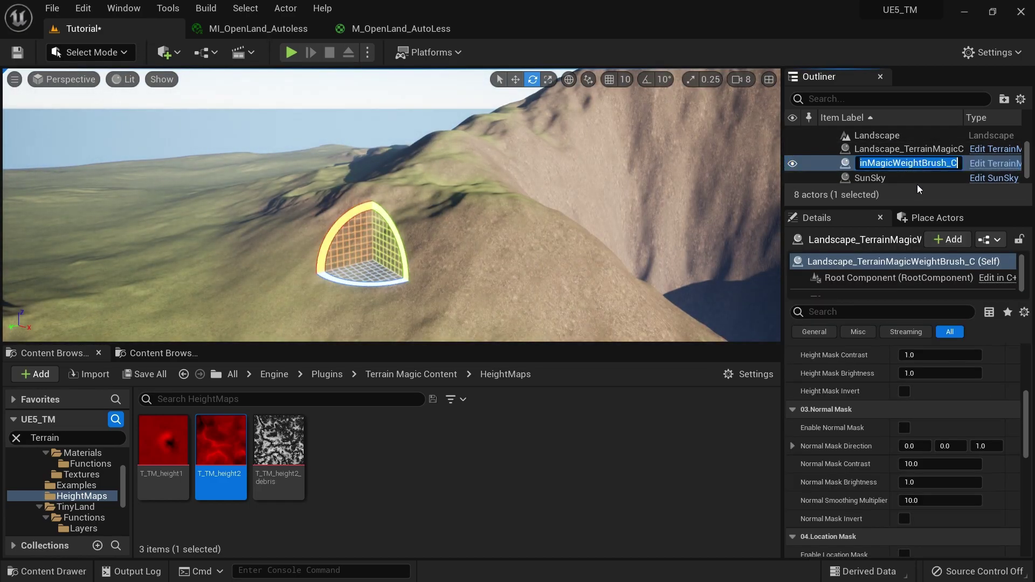
pyautogui.write('Sl')
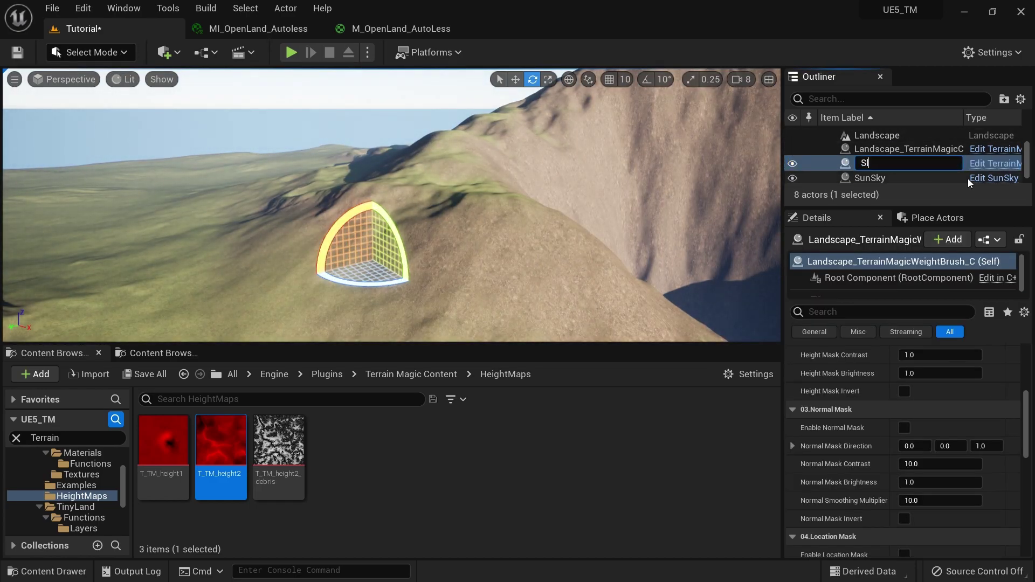
pyautogui.write('opeLayer')
pyautogui.press('Return')
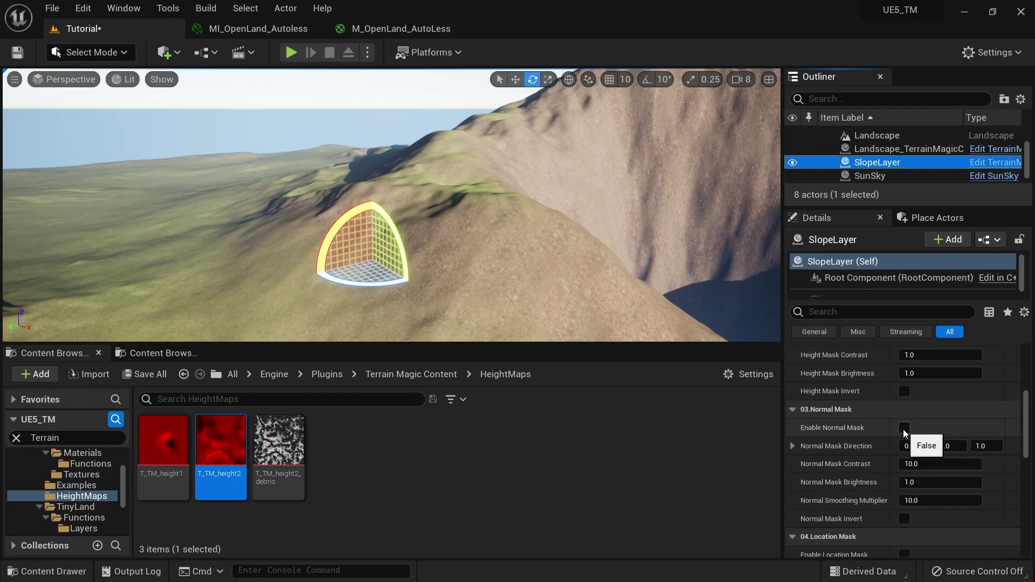
# - Set the SlopeLayer brush to paint the Slope layer with its normal mask enabled
pyautogui.scroll(10, 919, 402)
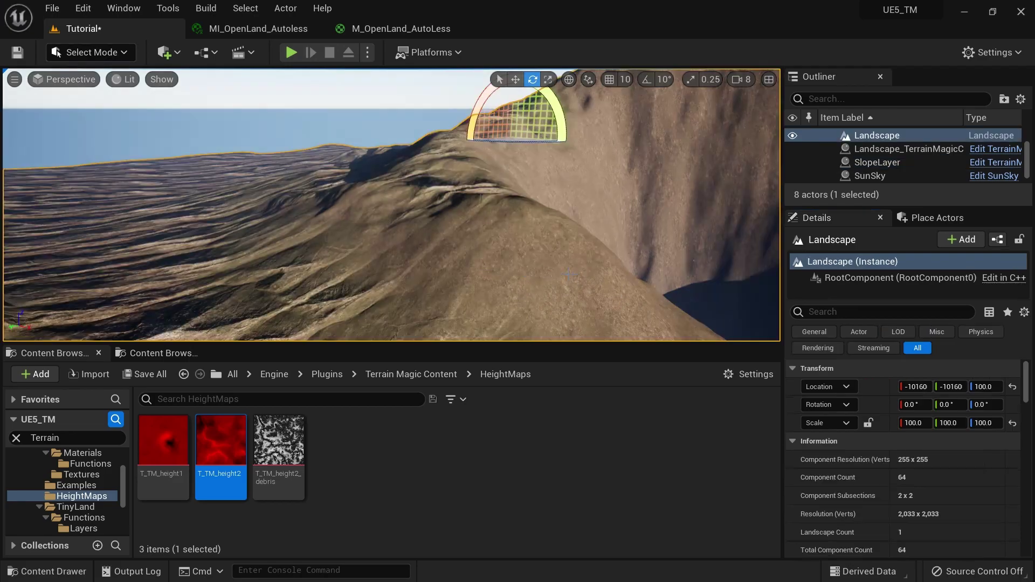
pyautogui.moveTo(393, 204); pyautogui.dragTo(467, 215, button='right')
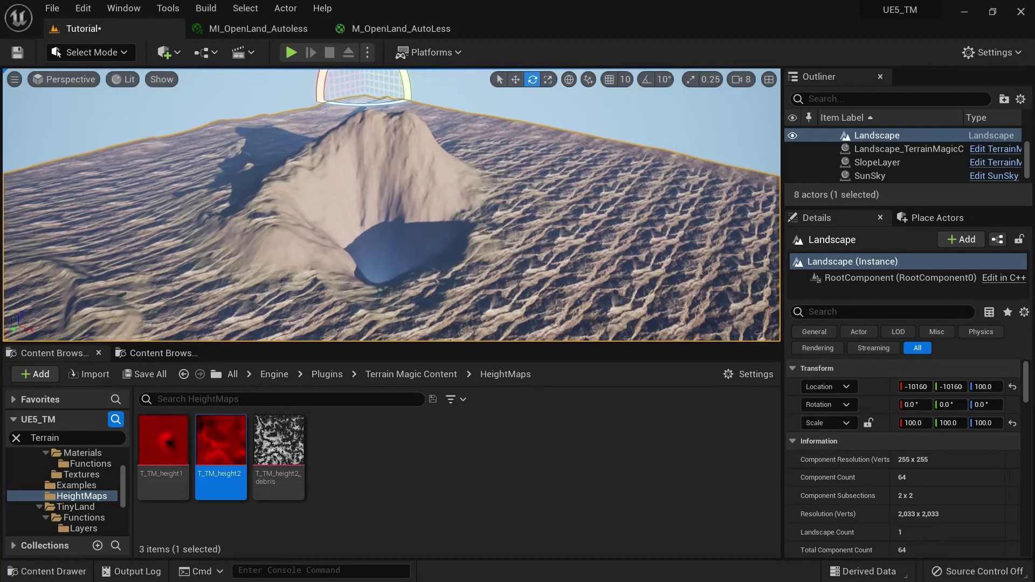
pyautogui.moveTo(378, 129); pyautogui.dragTo(378, 124)
# - Invert the normal mask on the SlopeLayer brush
pyautogui.click(877, 163)
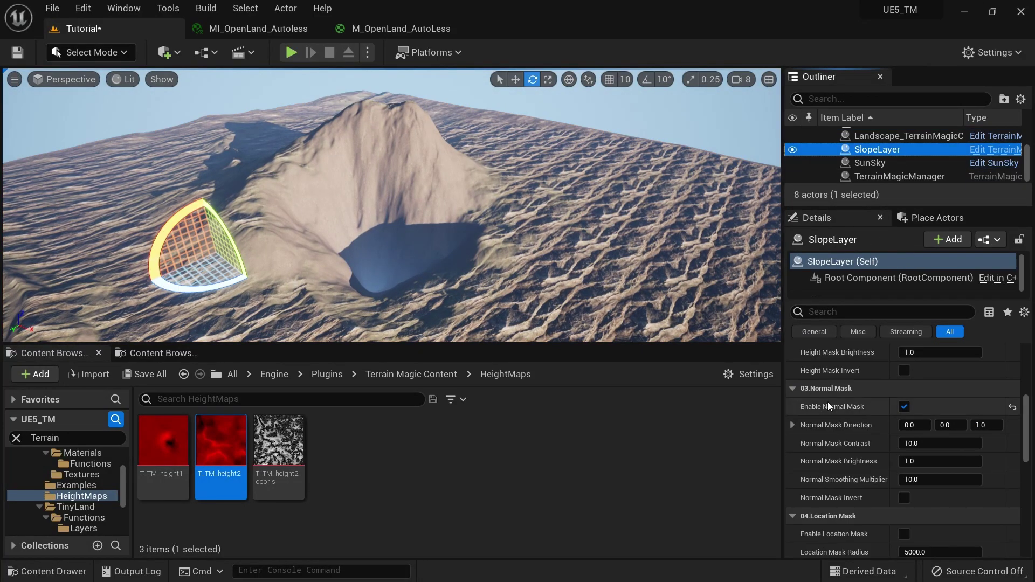
pyautogui.click(904, 498)
pyautogui.moveTo(505, 212); pyautogui.dragTo(458, 230, button='right')
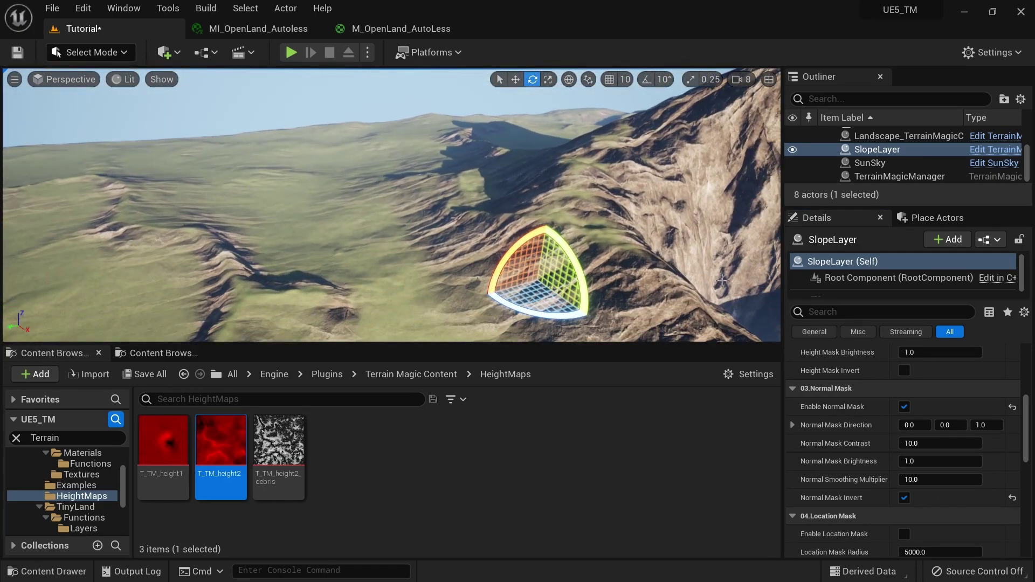
# - Raise the SlopeLayer brush's Normal Mask Brightness to about 24.3
pyautogui.moveTo(926, 461); pyautogui.dragTo(932, 460)
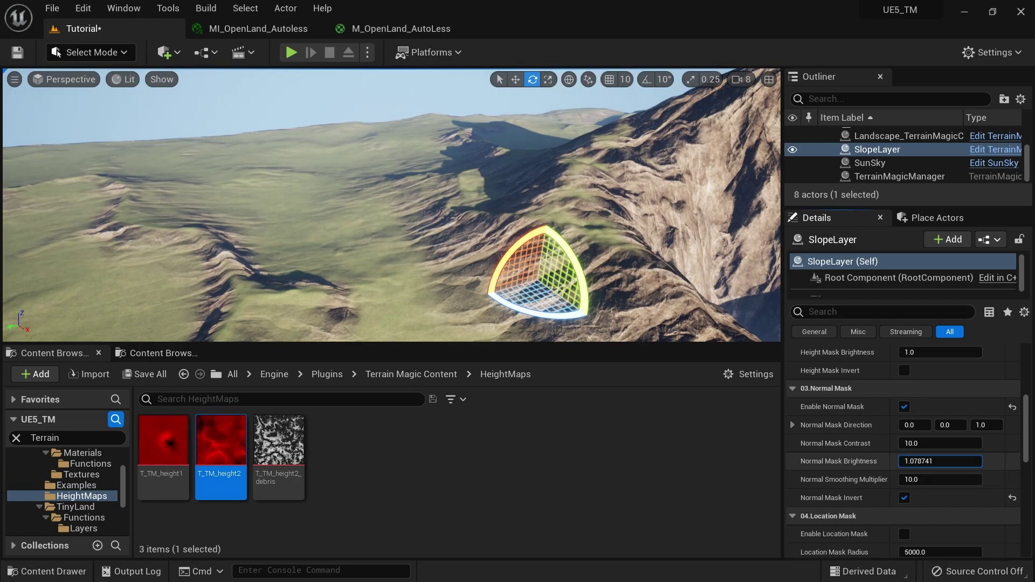
pyautogui.moveTo(938, 460); pyautogui.dragTo(962, 460)
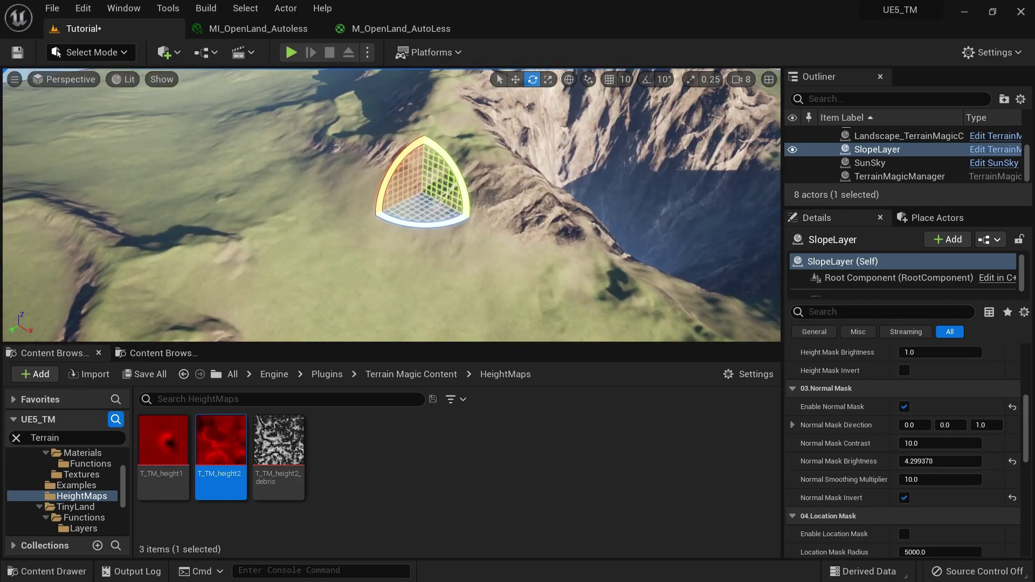
pyautogui.moveTo(458, 226); pyautogui.dragTo(461, 192, button='right')
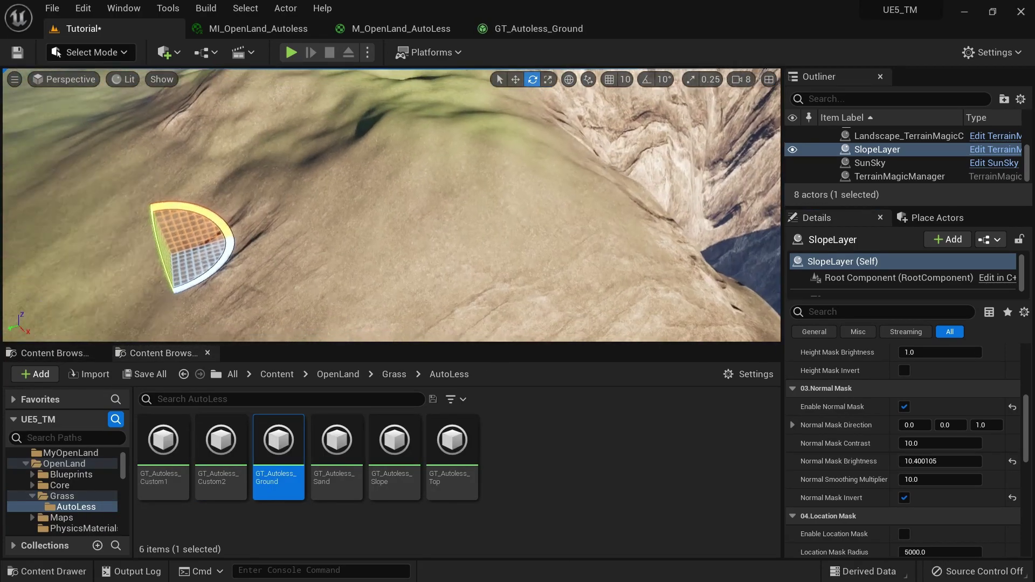
pyautogui.moveTo(429, 215); pyautogui.dragTo(396, 215, button='right')
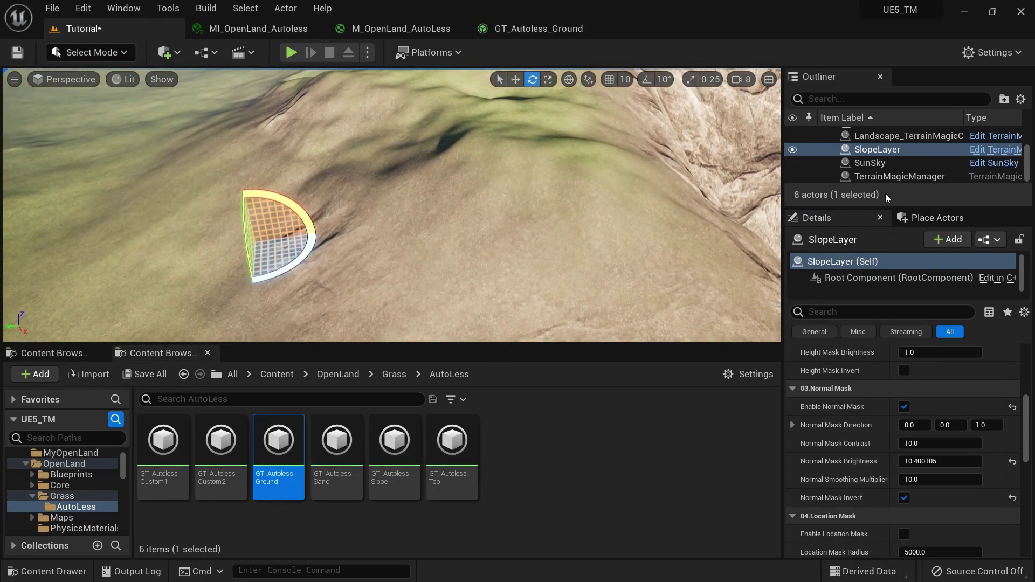
pyautogui.moveTo(939, 462); pyautogui.dragTo(970, 462)
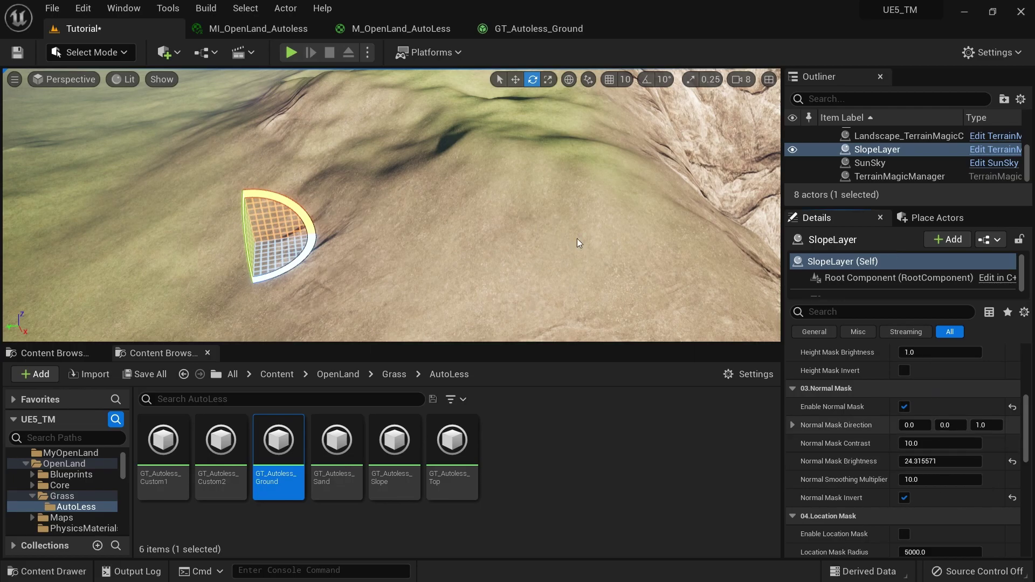
# - Inspect how the slope and ground layers blend around the mountain, crater and surrounding terrain
pyautogui.click(429, 215)
pyautogui.moveTo(429, 215); pyautogui.dragTo(474, 178, button='right')
pyautogui.moveTo(367, 205); pyautogui.dragTo(361, 205, button='right')
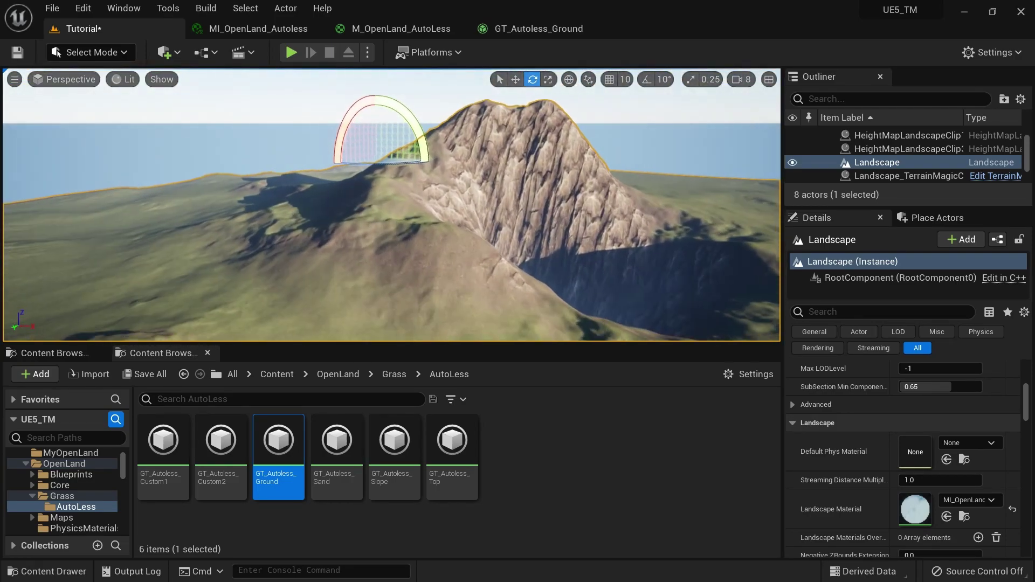
pyautogui.moveTo(605, 146); pyautogui.dragTo(590, 194, button='right')
pyautogui.moveTo(563, 159); pyautogui.dragTo(561, 161, button='right')
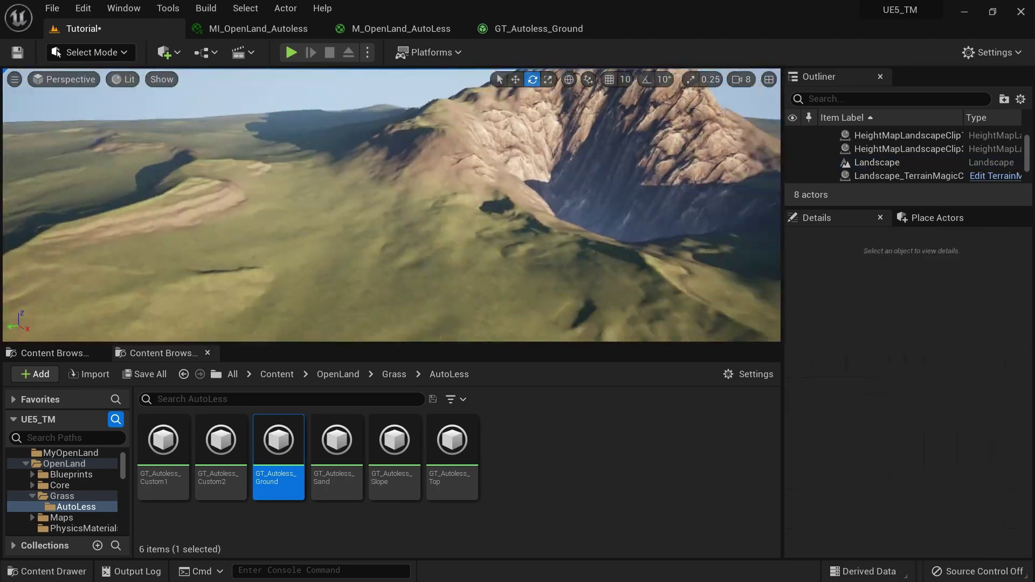
pyautogui.moveTo(561, 161); pyautogui.dragTo(558, 161, button='right')
pyautogui.moveTo(391, 205); pyautogui.dragTo(355, 192, button='right')
pyautogui.moveTo(536, 164); pyautogui.dragTo(545, 165, button='right')
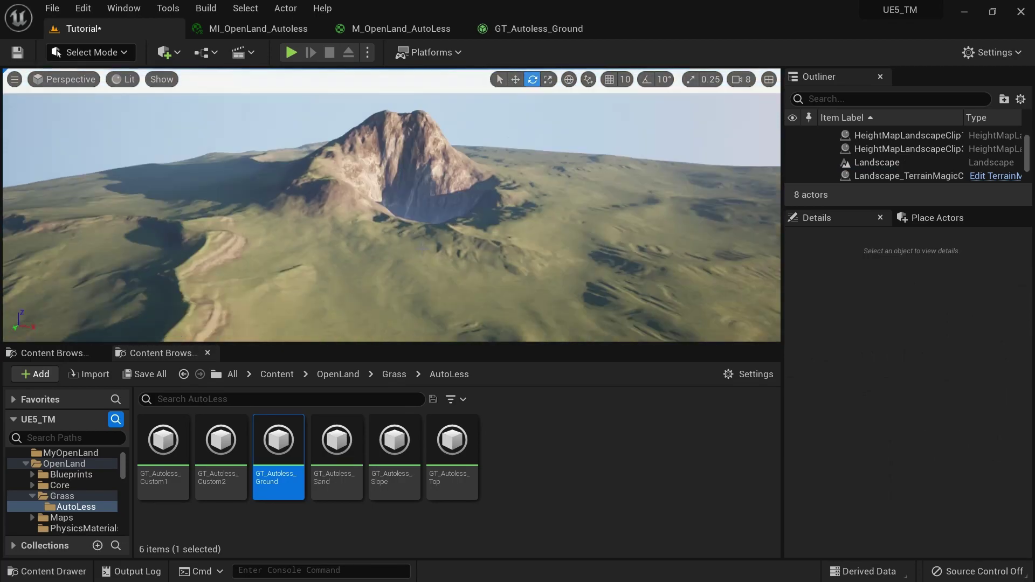
# - Assign Autoless_Sand_LayerInfo as the layer info of the landscape's Sand paint layer
pyautogui.click(81, 58)
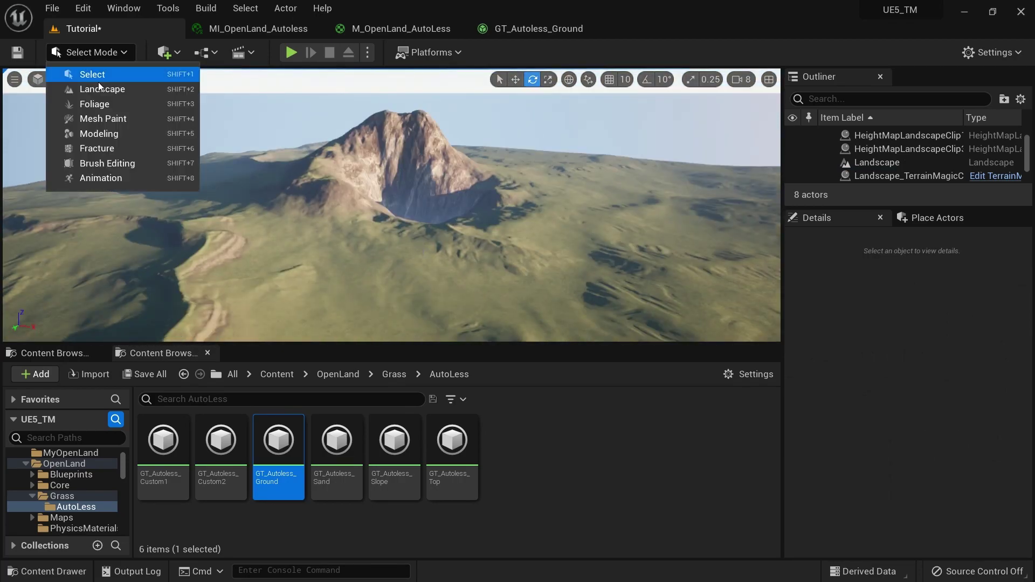
pyautogui.click(99, 88)
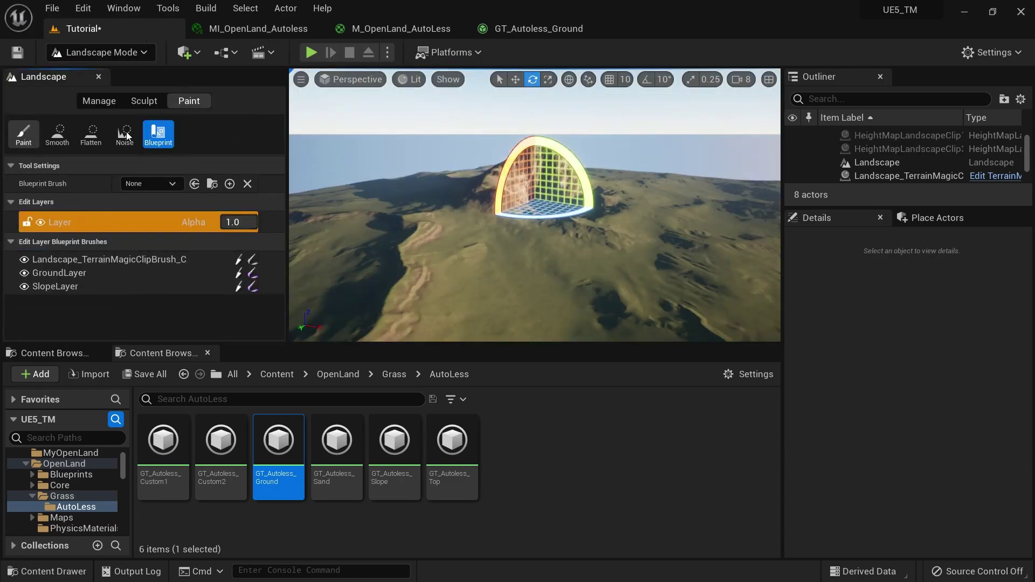
pyautogui.click(23, 133)
pyautogui.scroll(-3, 270, 253)
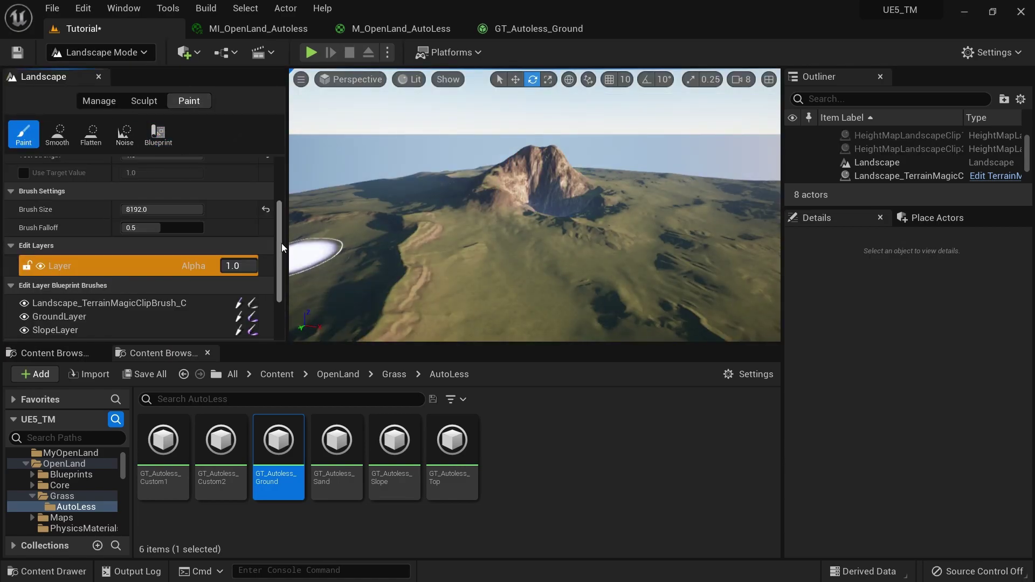
pyautogui.scroll(-8, 282, 248)
pyautogui.moveTo(281, 342); pyautogui.dragTo(282, 371)
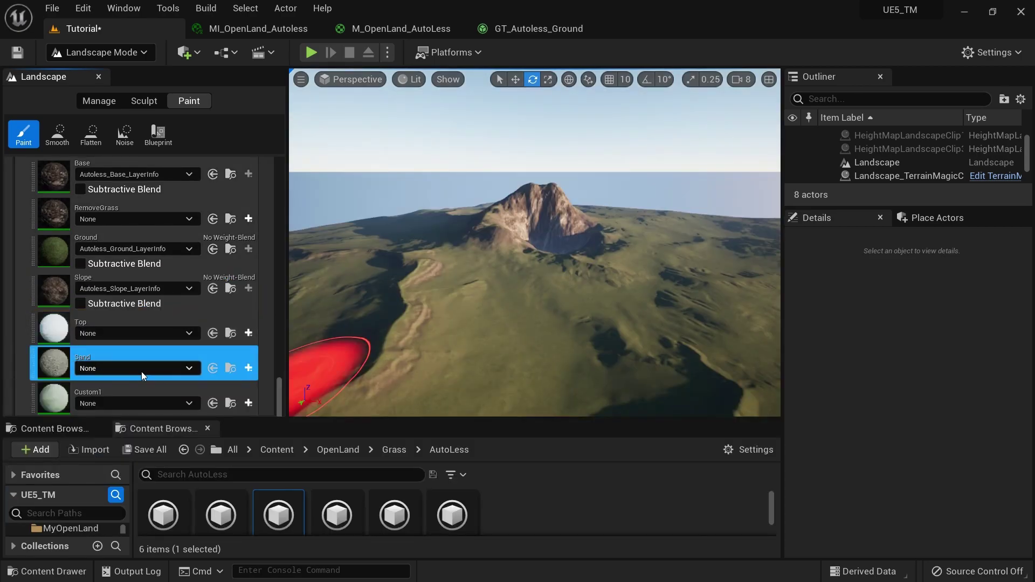
pyautogui.click(141, 370)
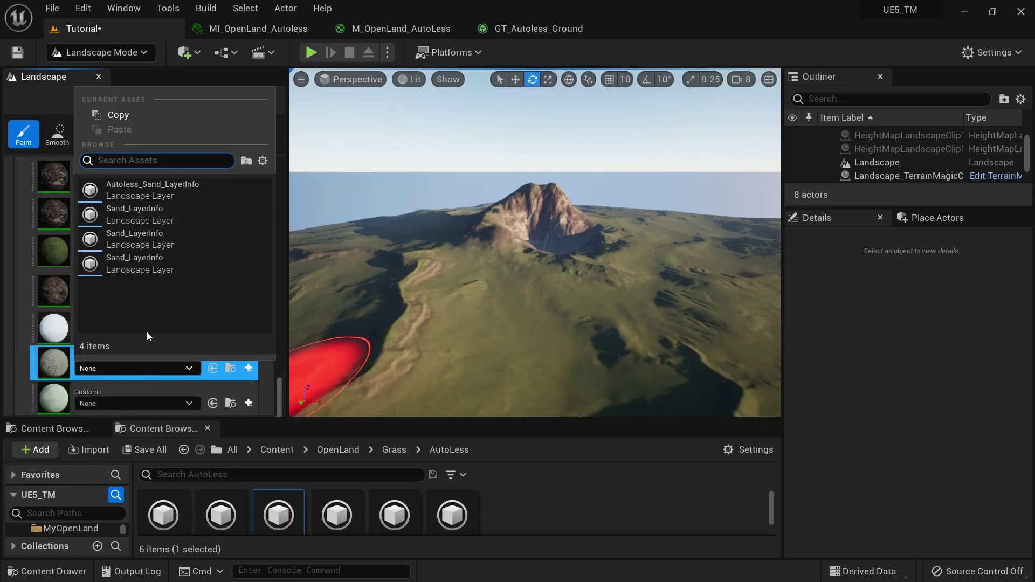
pyautogui.click(156, 192)
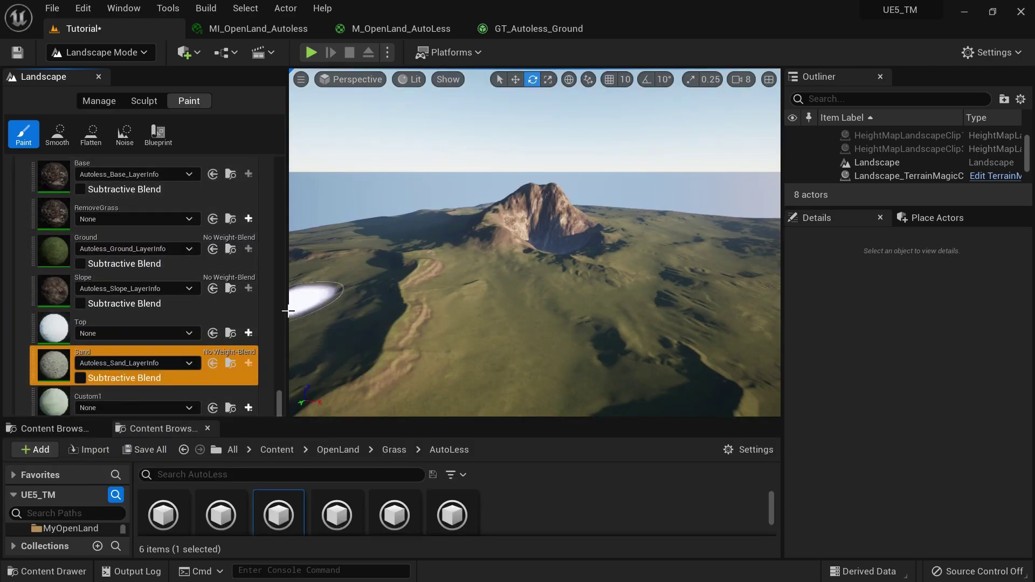
# - Add a TerrainMagicWeightBrush to the landscape and rename it SandPatches
pyautogui.click(158, 134)
pyautogui.click(151, 183)
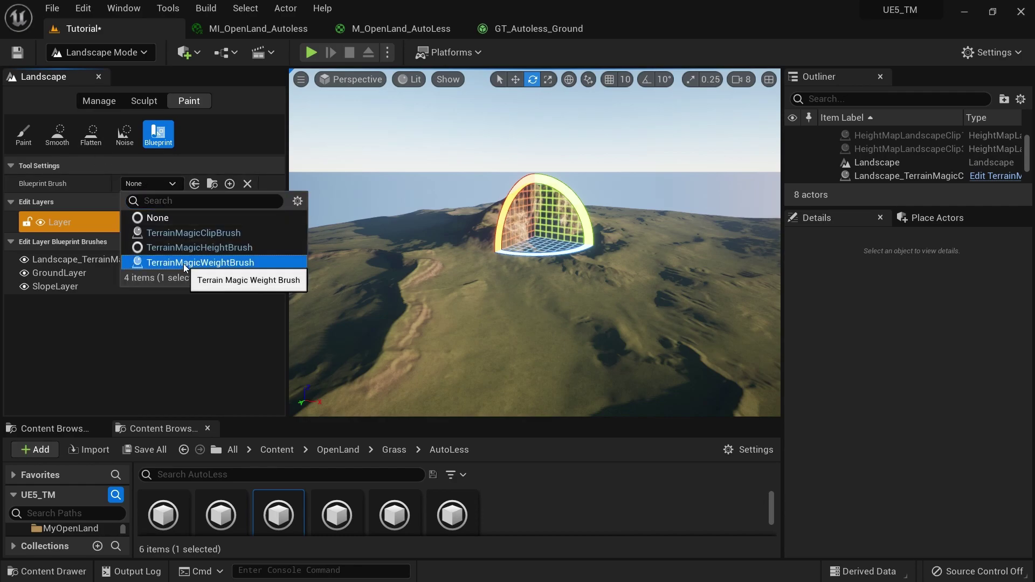
pyautogui.click(180, 263)
pyautogui.click(510, 299)
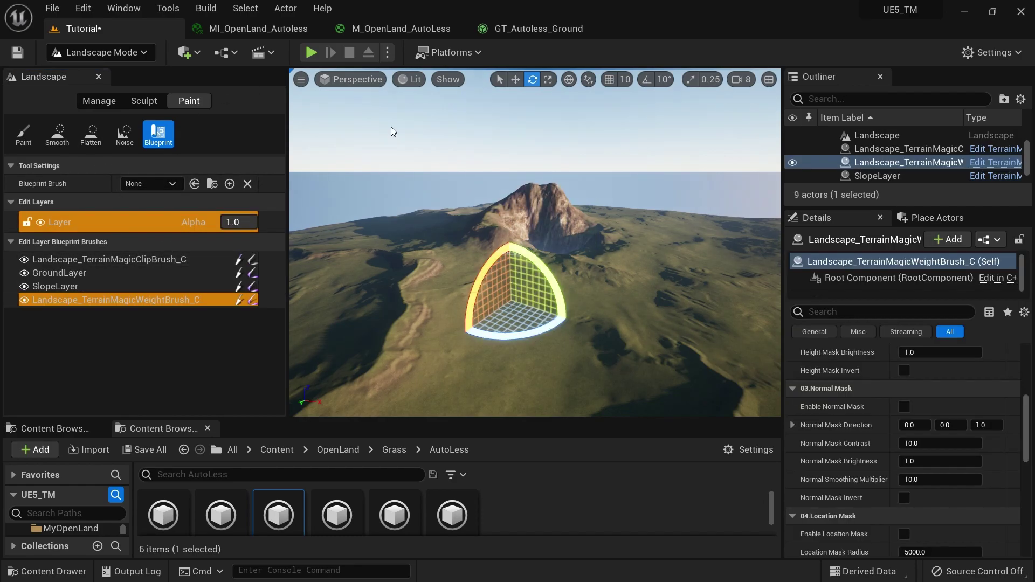
pyautogui.click(924, 167)
pyautogui.write('SandPatches')
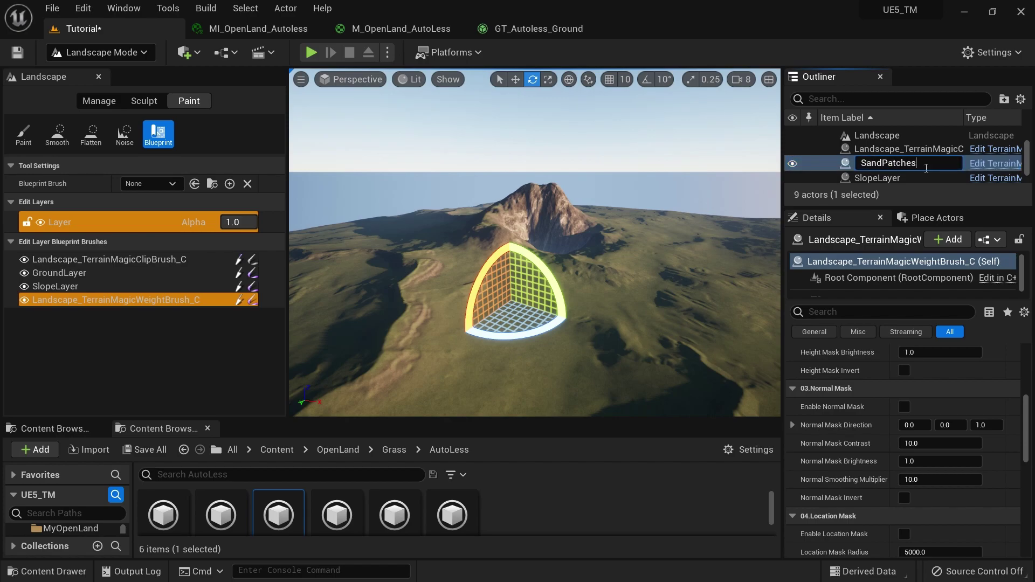
pyautogui.press('Return')
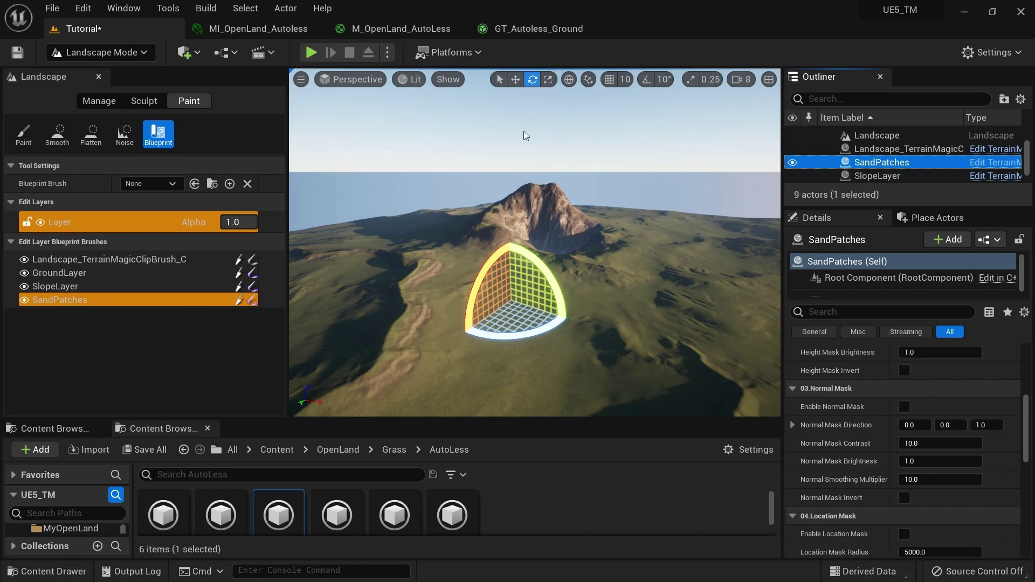
# - Return to Select mode and set the SandPatches brush's Paint Layer to Sand
pyautogui.click(101, 52)
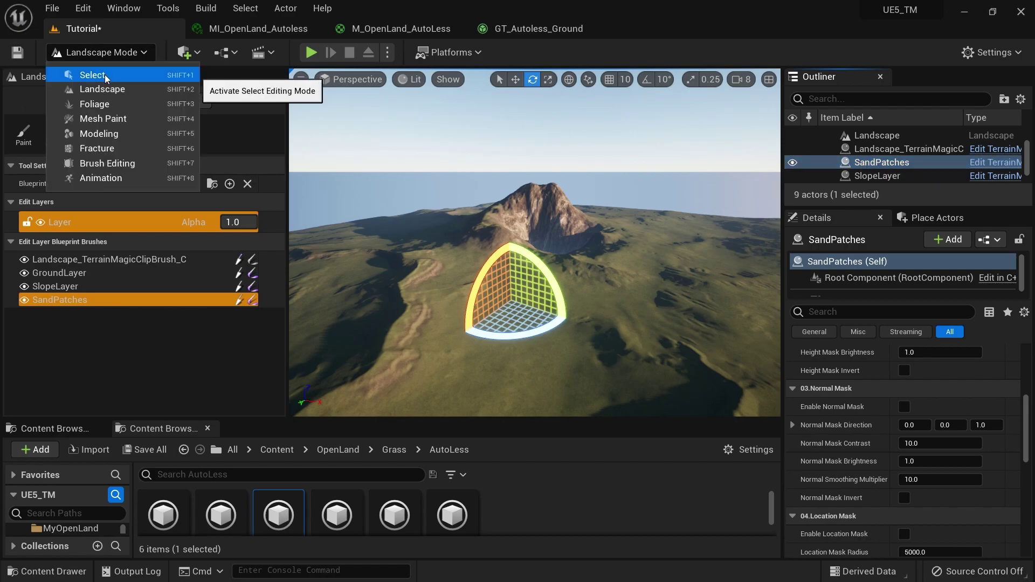
pyautogui.click(89, 74)
pyautogui.click(873, 162)
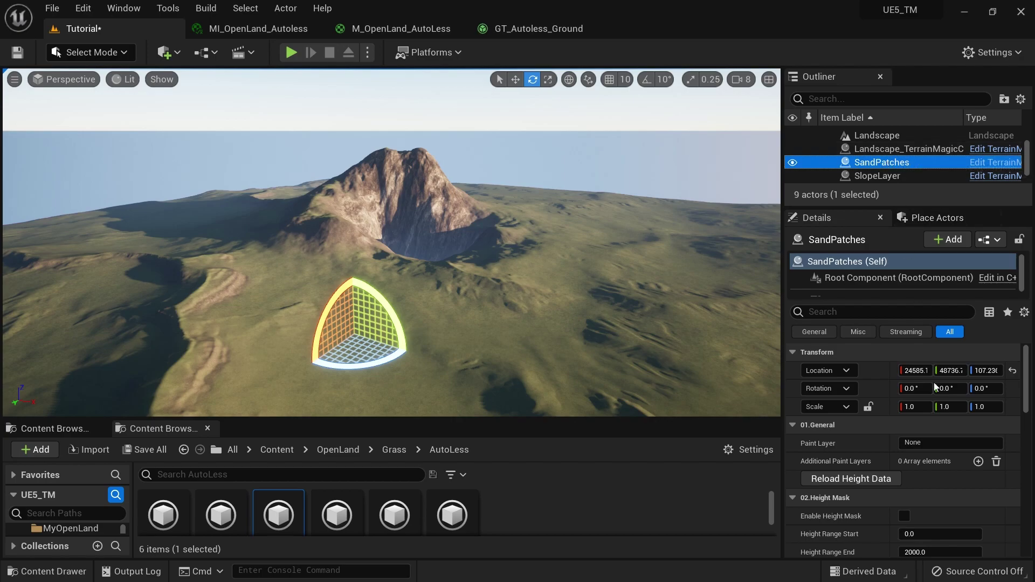
pyautogui.click(940, 447)
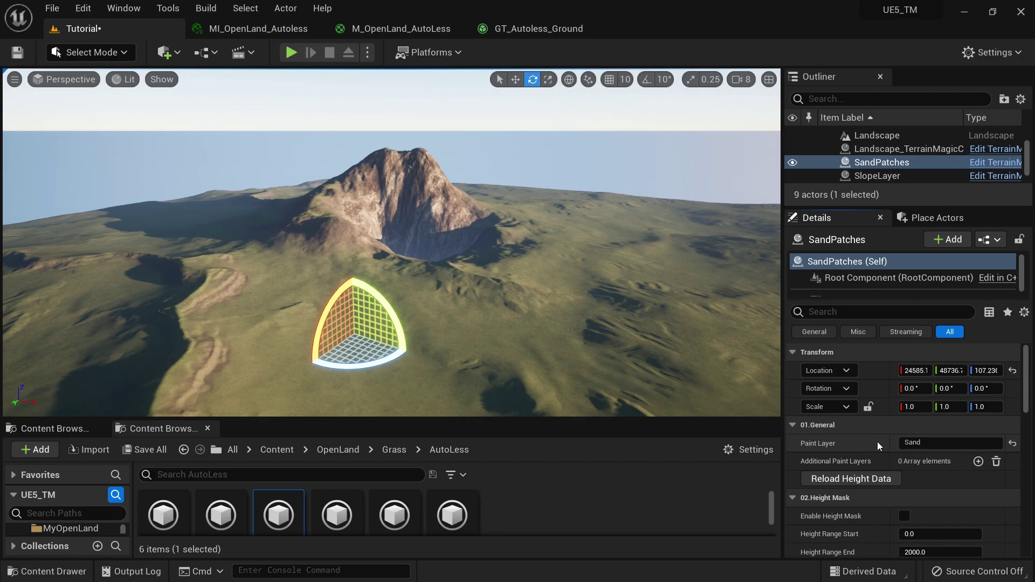
# - Enable the normal mask on the SandPatches brush and inspect the painted terrain
pyautogui.scroll(-4, 923, 498)
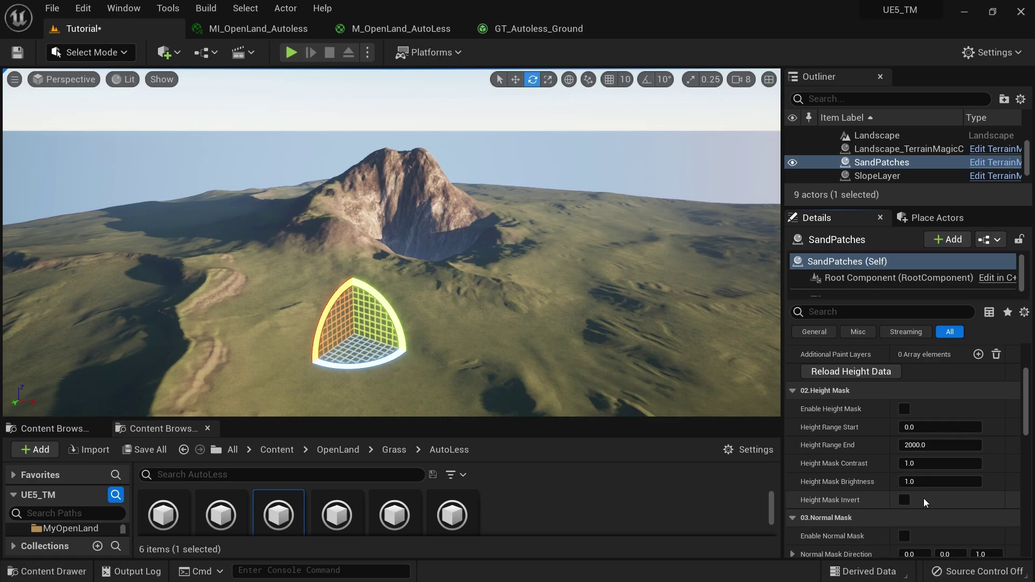
pyautogui.scroll(-2, 916, 515)
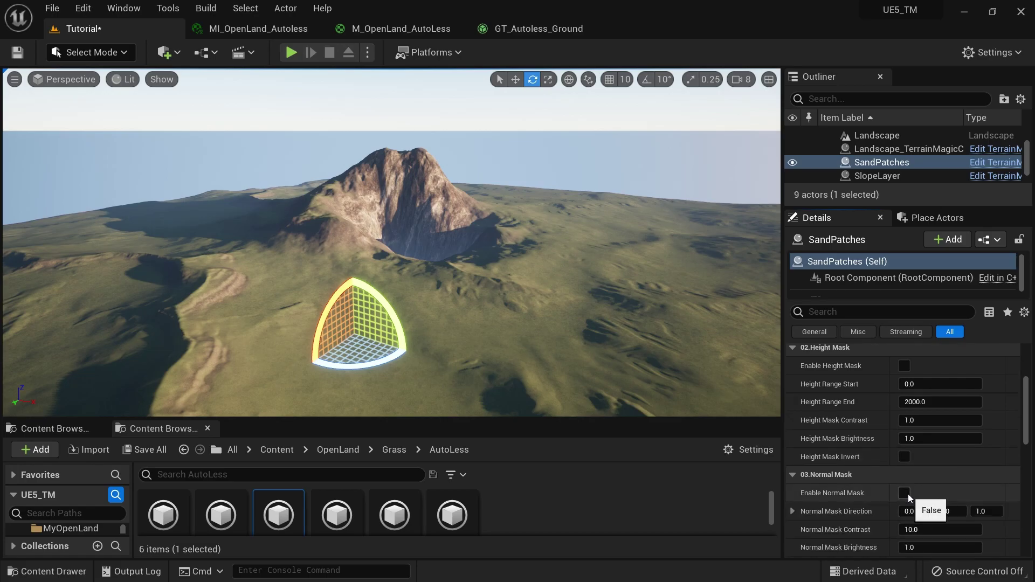
pyautogui.click(904, 493)
pyautogui.press('w')
pyautogui.moveTo(545, 270); pyautogui.dragTo(507, 306, button='right')
pyautogui.press('s')
pyautogui.press('w')
pyautogui.press('s')
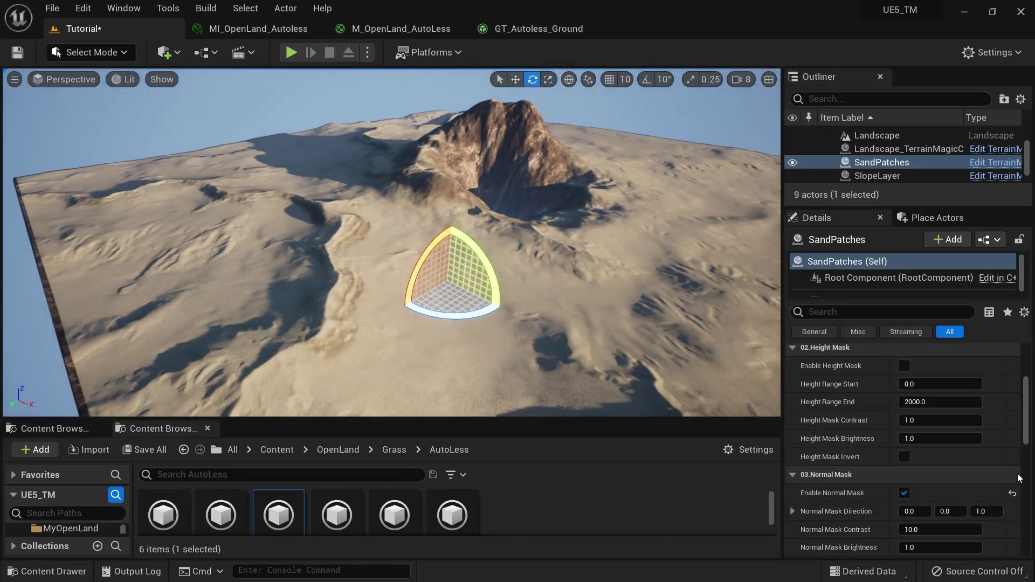
# - Enable the SandPatches brush's Area Noise Mask and set its range start to -1.0
pyautogui.scroll(-5, 874, 529)
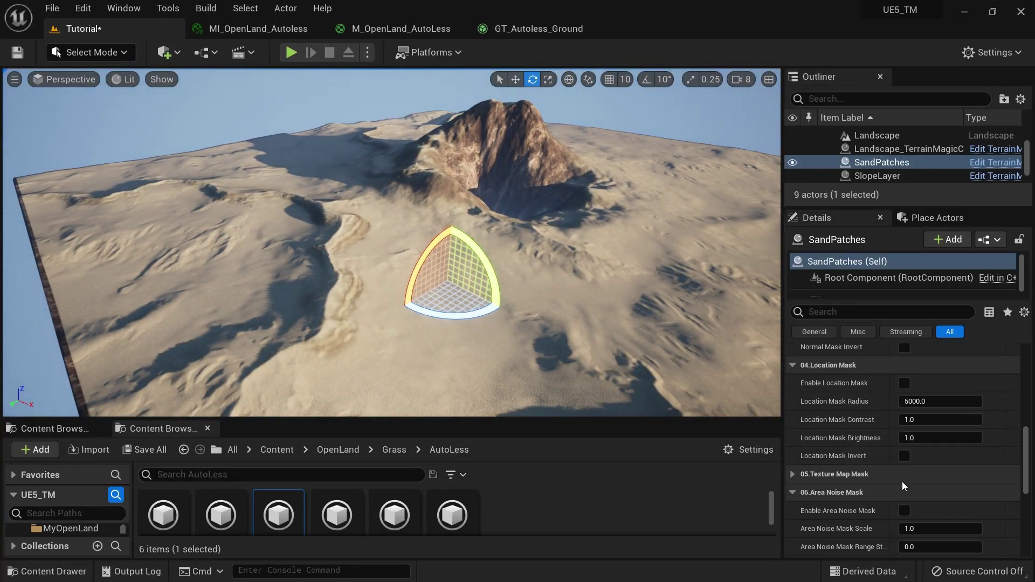
pyautogui.click(903, 467)
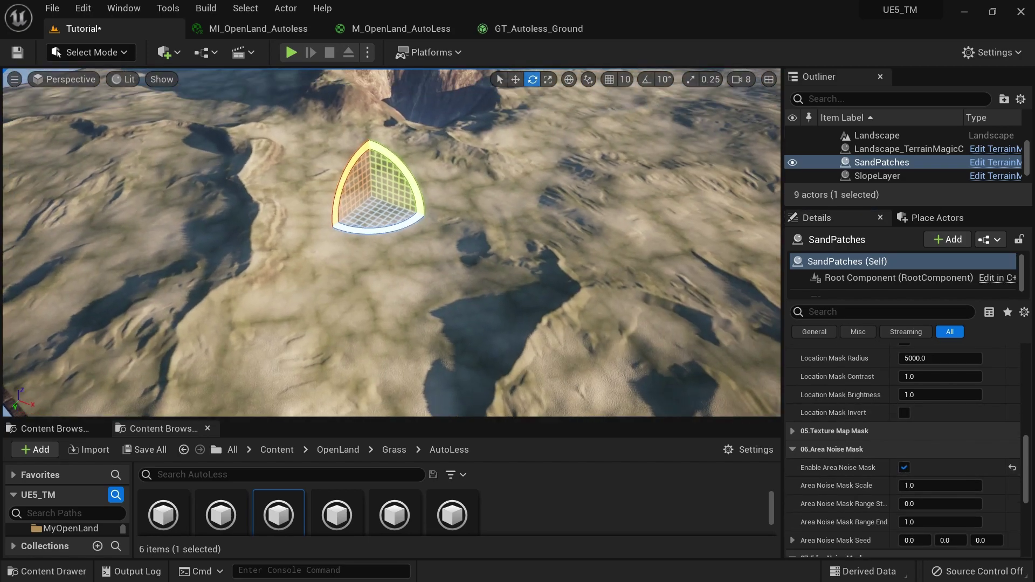
pyautogui.moveTo(564, 250); pyautogui.dragTo(547, 215, button='right')
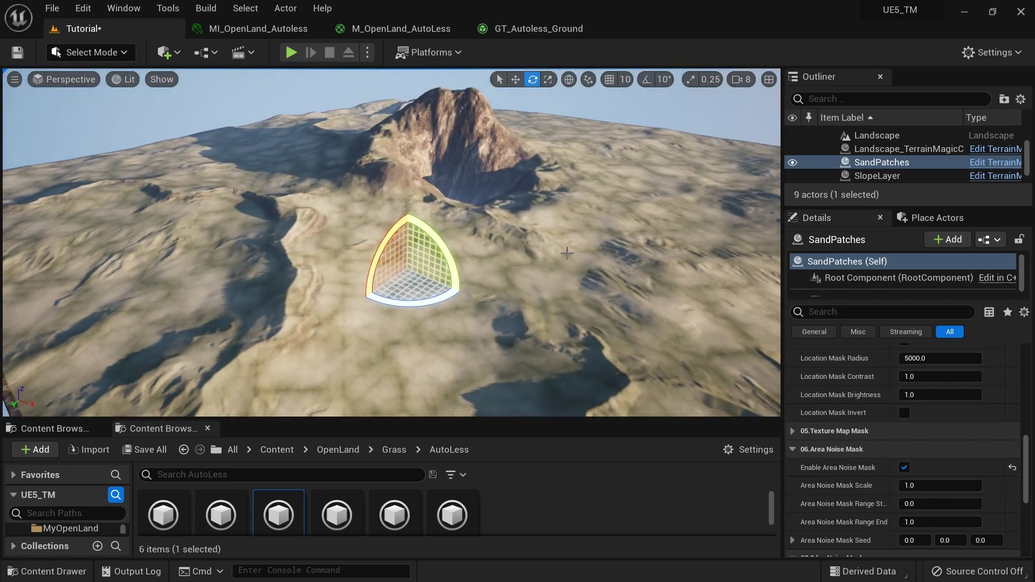
pyautogui.click(922, 504)
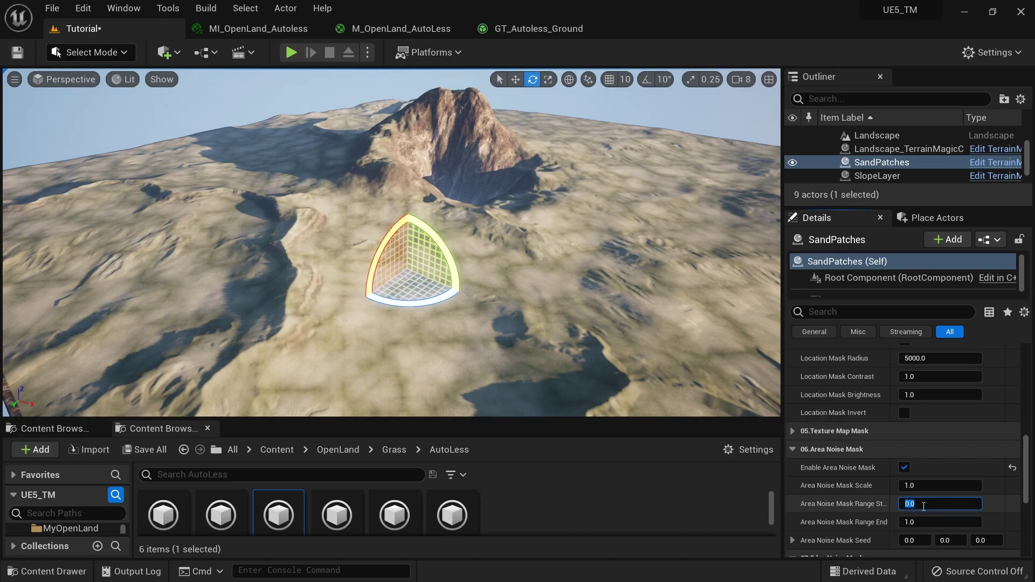
pyautogui.press('Return')
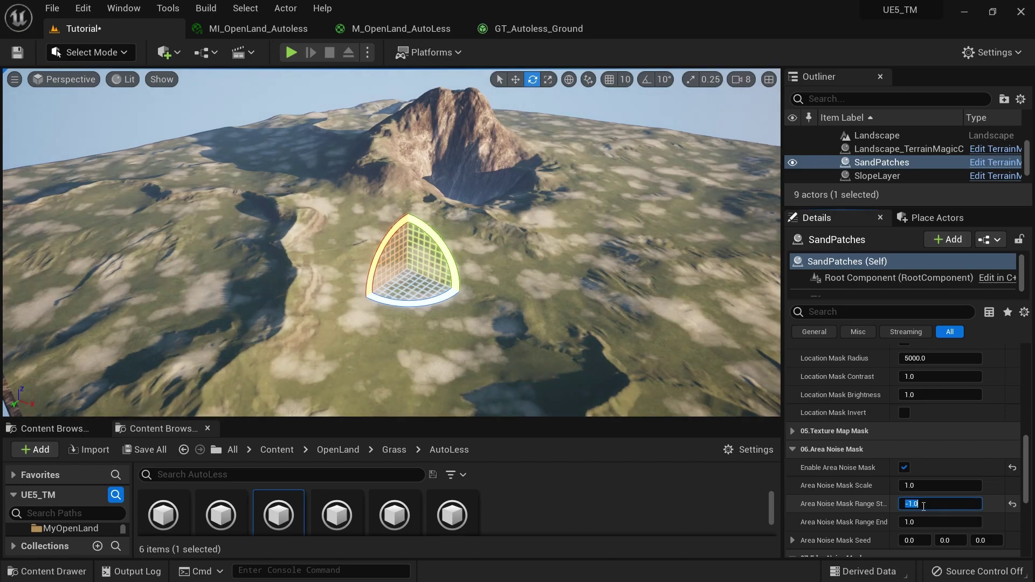
# - Set the Area Noise Mask's scale to about 4.07 and its range end to about 0.93
pyautogui.moveTo(915, 487); pyautogui.dragTo(944, 486)
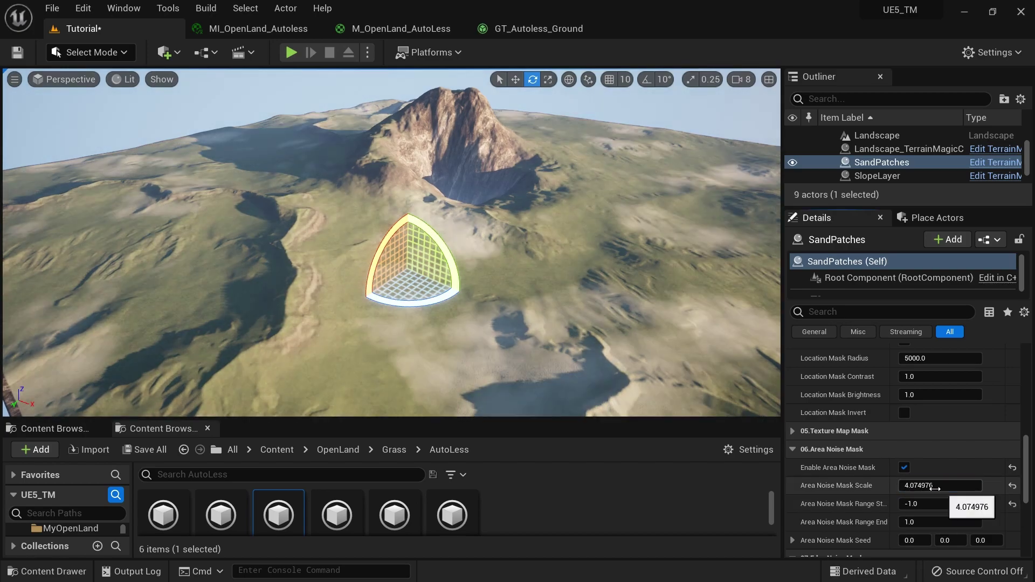
pyautogui.click(930, 487)
pyautogui.moveTo(544, 258); pyautogui.dragTo(617, 235, button='right')
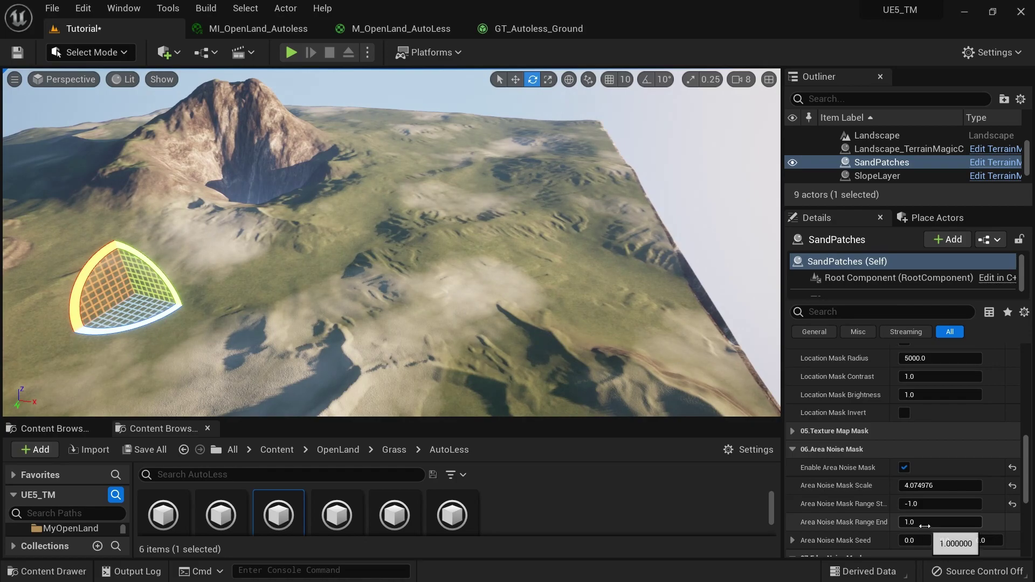
pyautogui.moveTo(924, 526); pyautogui.dragTo(929, 526)
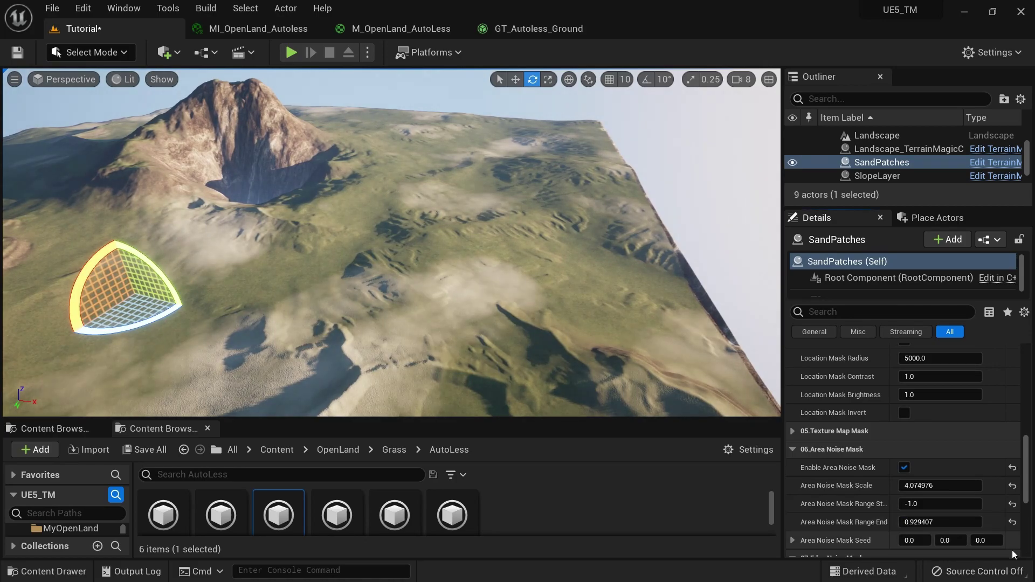
pyautogui.moveTo(511, 236)
pyautogui.mouseDown(button='right')
pyautogui.moveTo(392, 276)
pyautogui.moveTo(510, 236)
pyautogui.mouseUp(button='right')
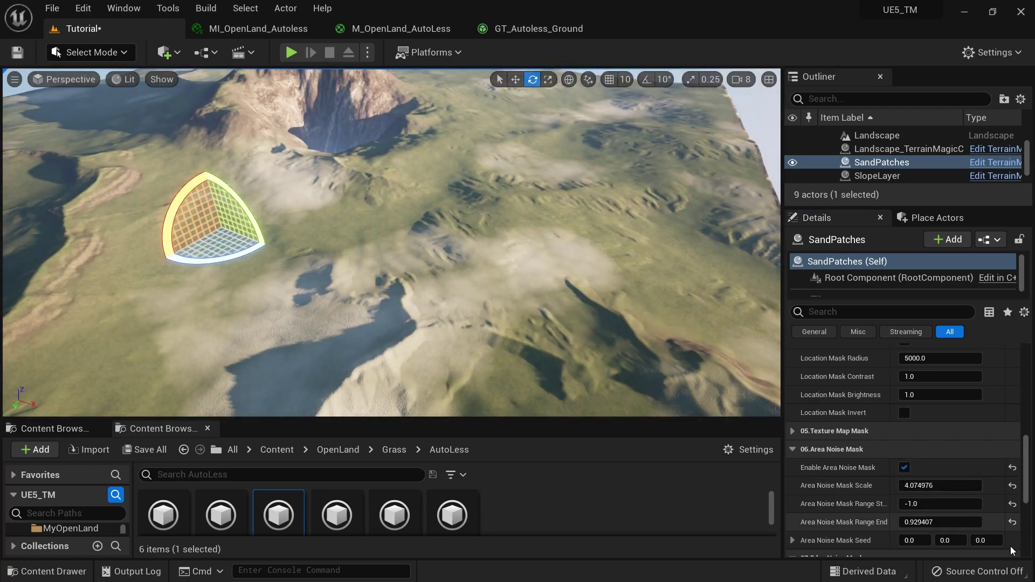
# - Shift the sand patches by setting the Area Noise Mask Seed's third value to about 8.42, and save the level
pyautogui.moveTo(986, 540)
pyautogui.mouseDown()
pyautogui.moveTo(1002, 540)
pyautogui.moveTo(982, 539)
pyautogui.mouseUp()
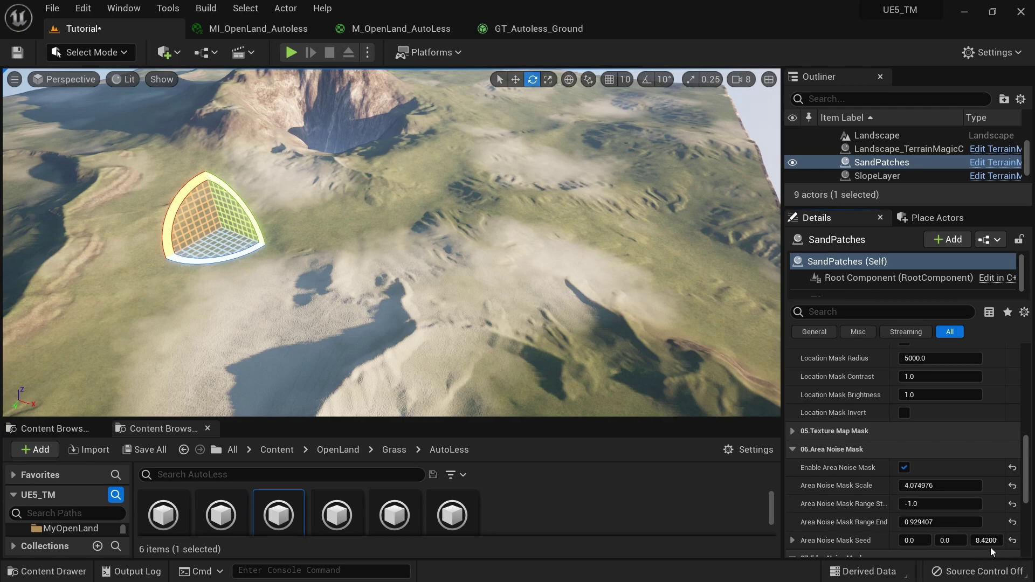
pyautogui.moveTo(603, 312); pyautogui.dragTo(522, 247, button='right')
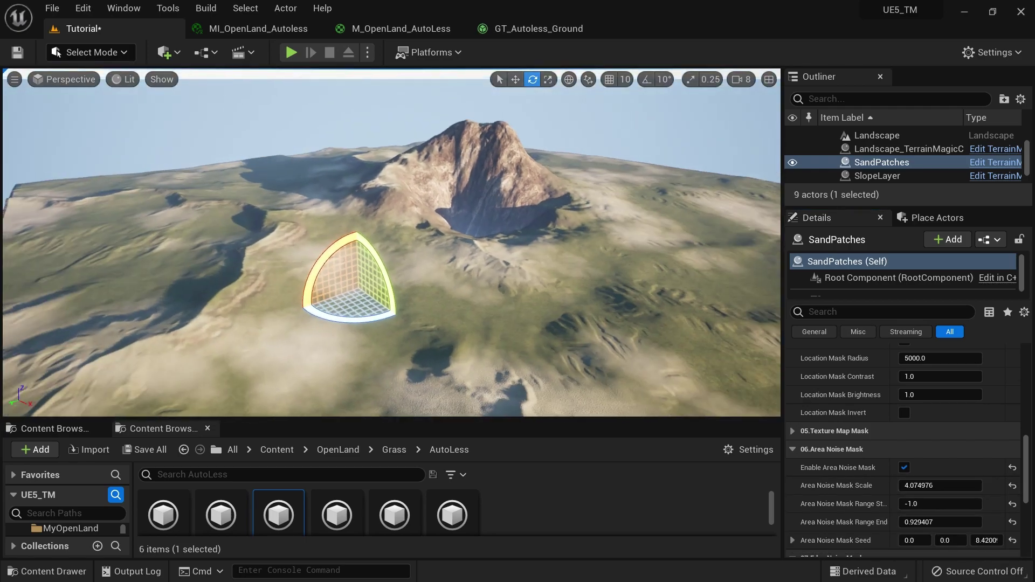
pyautogui.moveTo(432, 190); pyautogui.dragTo(433, 189, button='right')
pyautogui.hotkey('ctrl', 's')
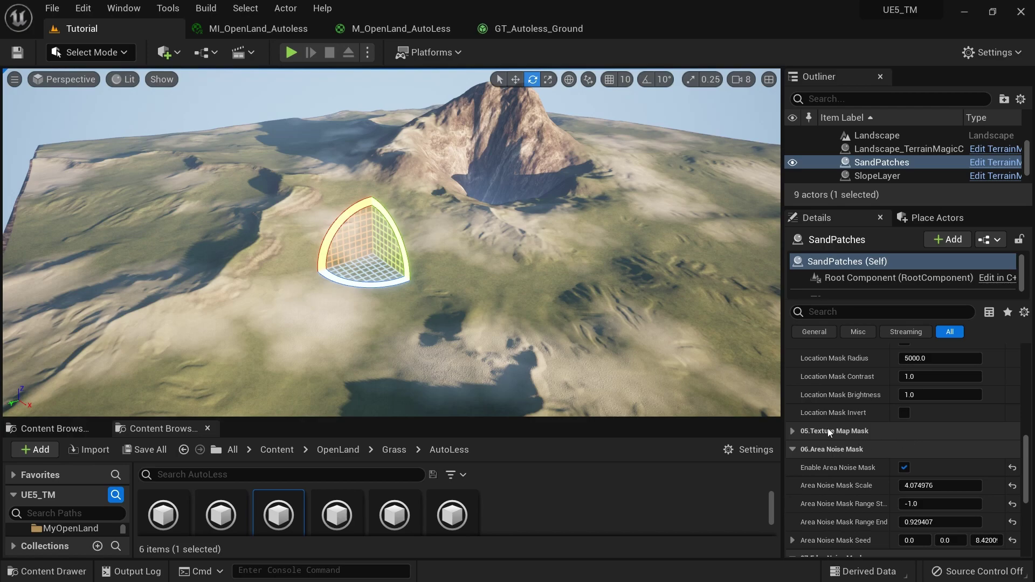
# - Open the GT_Autoless_Ground grass type from OpenLand's Grass/AutoLess folder
pyautogui.moveTo(575, 252)
pyautogui.mouseDown(button='right')
pyautogui.moveTo(528, 249)
pyautogui.moveTo(586, 235)
pyautogui.moveTo(509, 318)
pyautogui.moveTo(463, 253)
pyautogui.moveTo(578, 258)
pyautogui.mouseUp(button='right')
pyautogui.press('w')
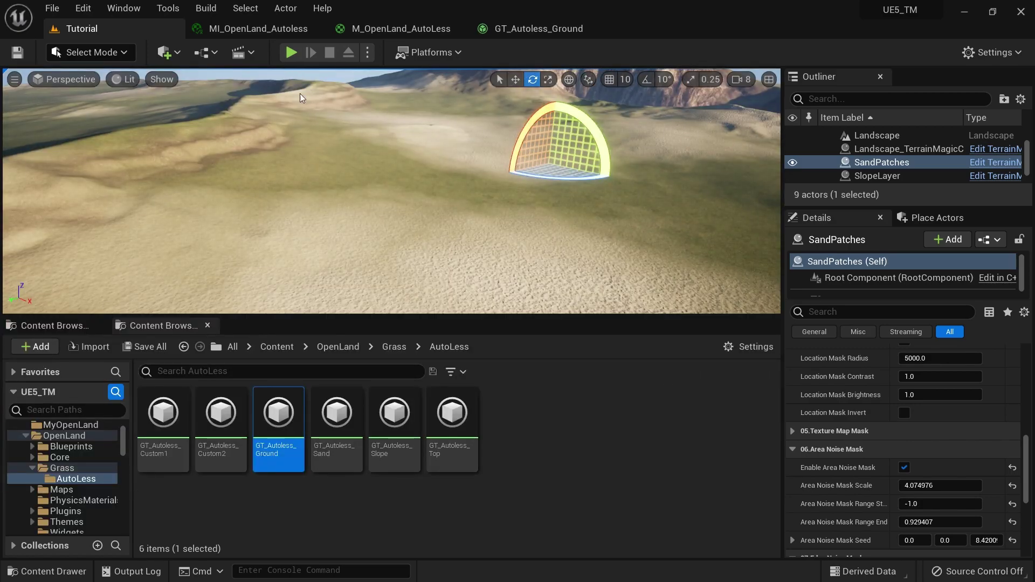
pyautogui.click(336, 347)
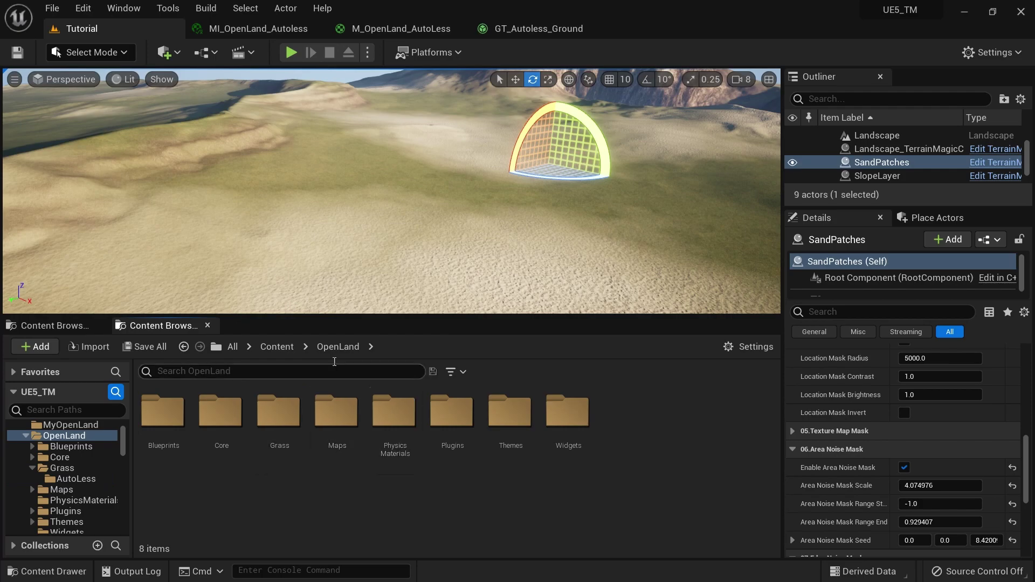
pyautogui.doubleClick(278, 423)
pyautogui.doubleClick(182, 428)
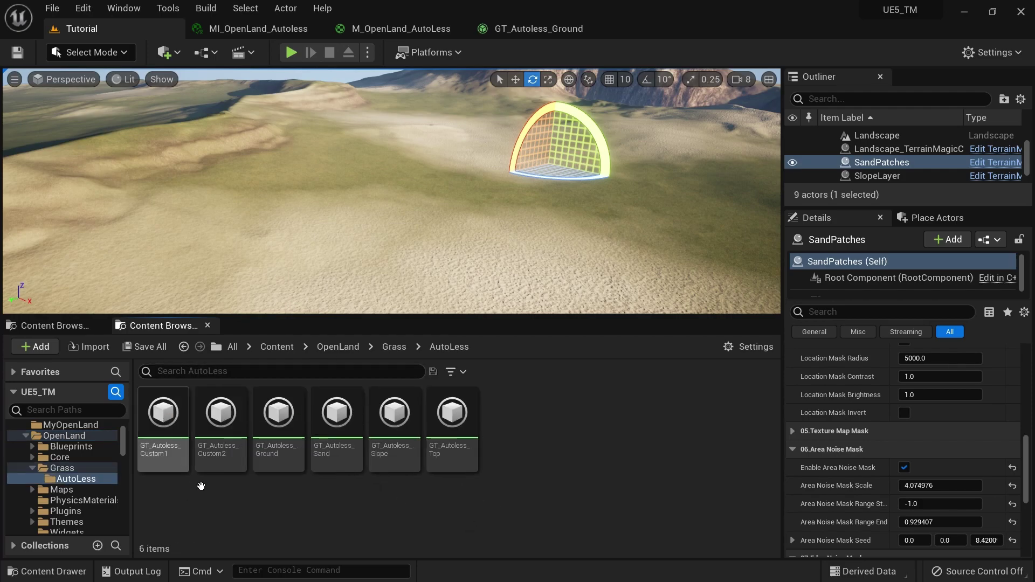
pyautogui.doubleClick(274, 465)
# - Add one grass variety to GT_Autoless_Ground and set its grass mesh to SM_Slender
pyautogui.click(508, 139)
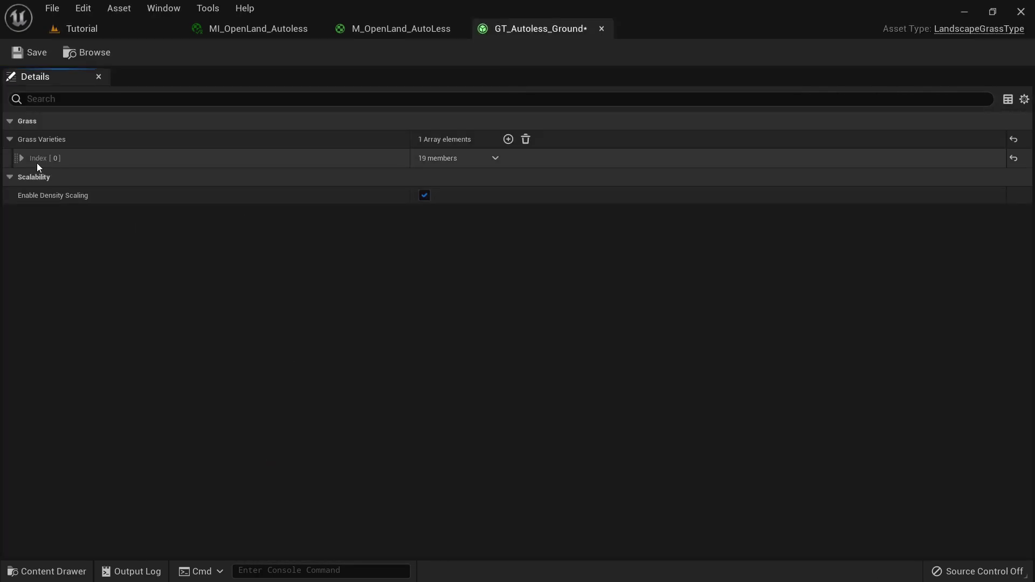
pyautogui.click(21, 158)
pyautogui.click(474, 179)
pyautogui.write('Slend')
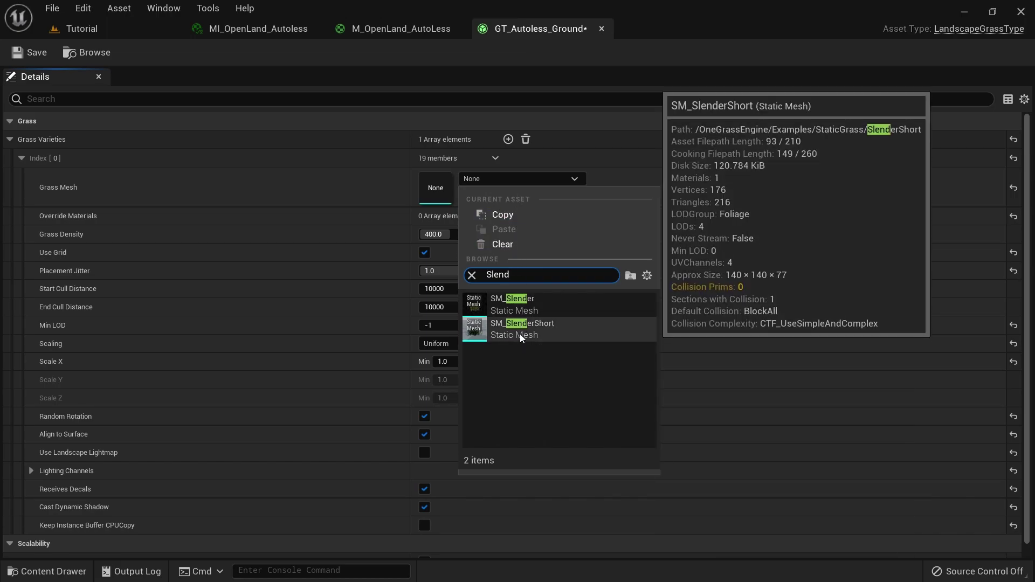
pyautogui.click(533, 302)
# - Set the ground grass variety's density to 200, Scale X to 0.3–1.2 and start cull distance to 7000, and save the grass type
pyautogui.click(447, 235)
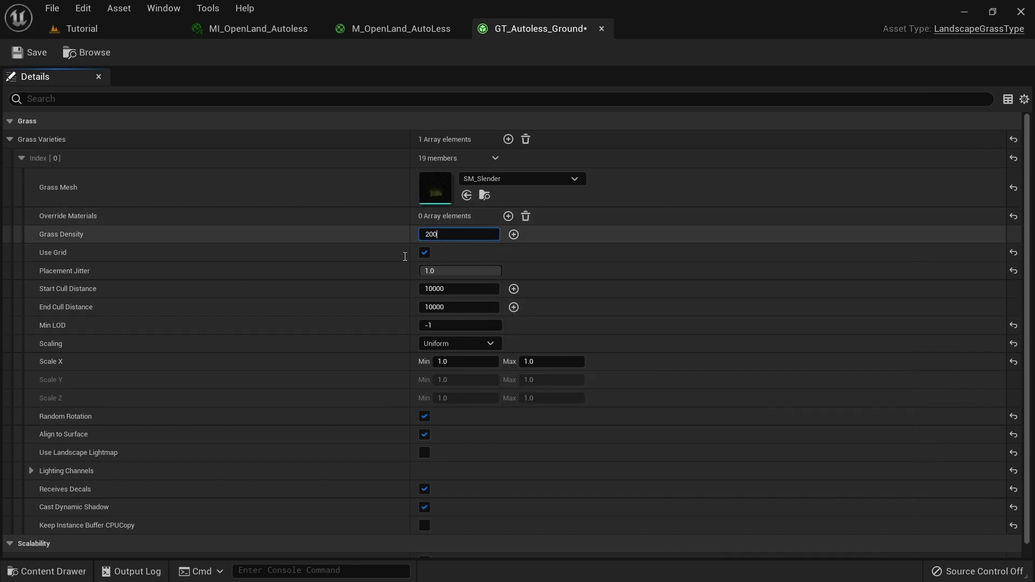
pyautogui.click(466, 362)
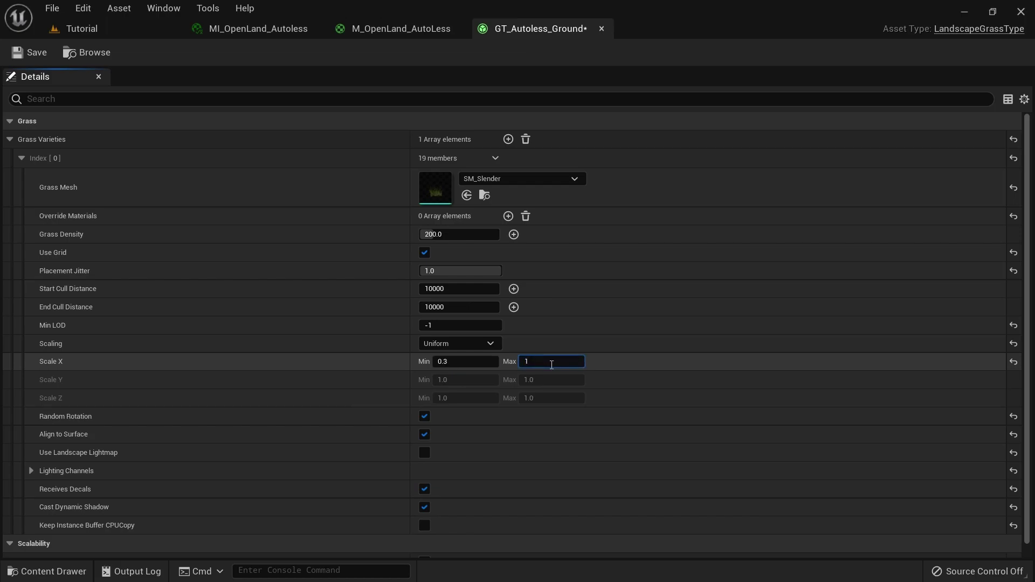
pyautogui.click(448, 288)
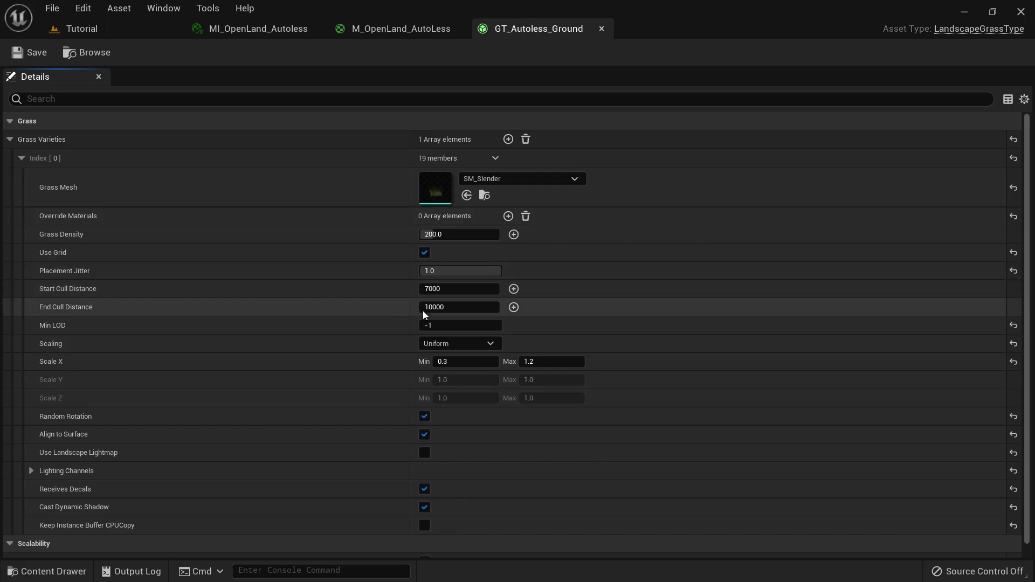
# - Set the SandPatches Area Noise Mask range to about -2.61 start and 2.38 end, and inspect the grass along the sand edges
pyautogui.click(108, 33)
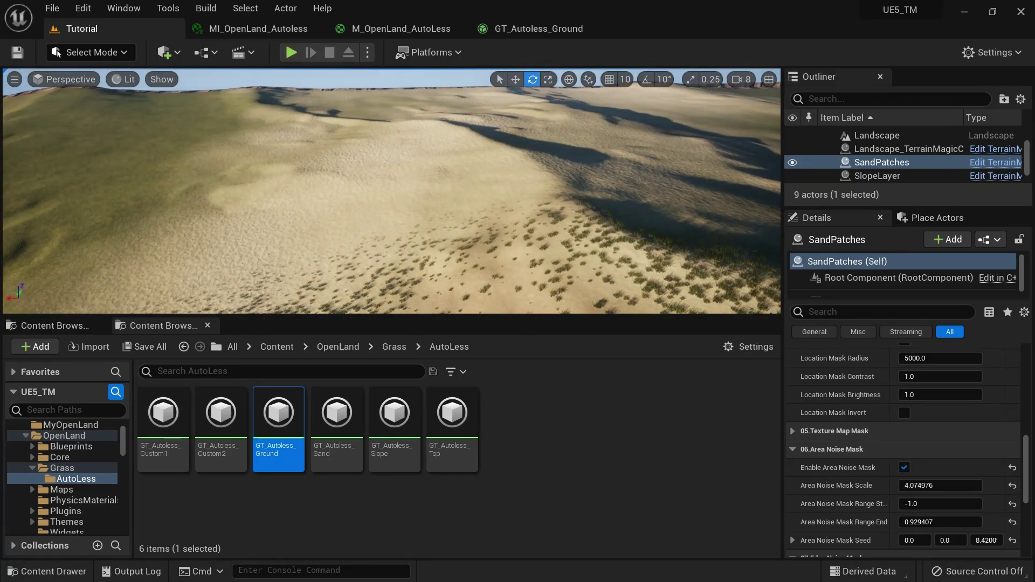
pyautogui.moveTo(392, 191); pyautogui.dragTo(566, 186, button='right')
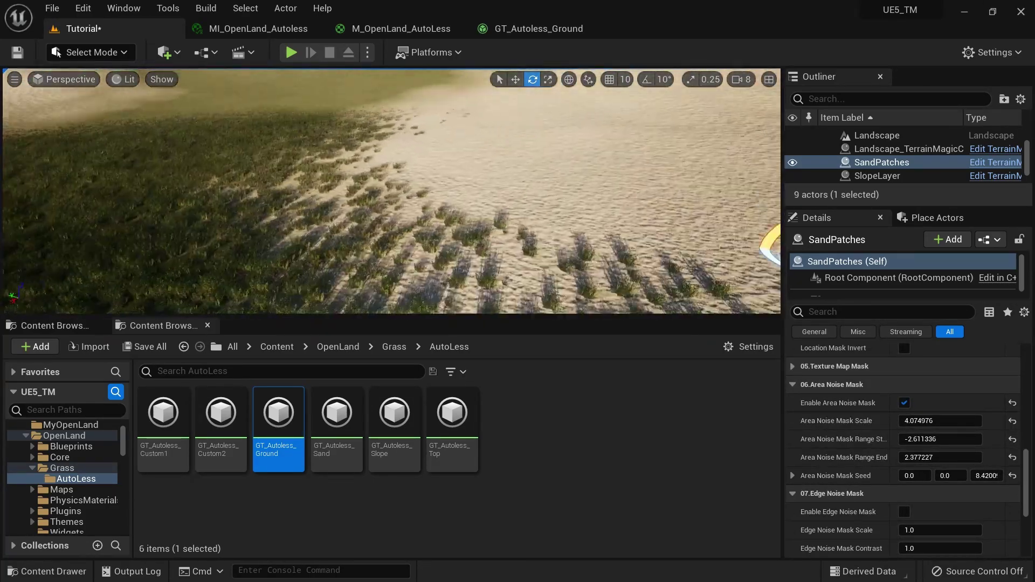
pyautogui.moveTo(392, 191); pyautogui.dragTo(509, 186, button='right')
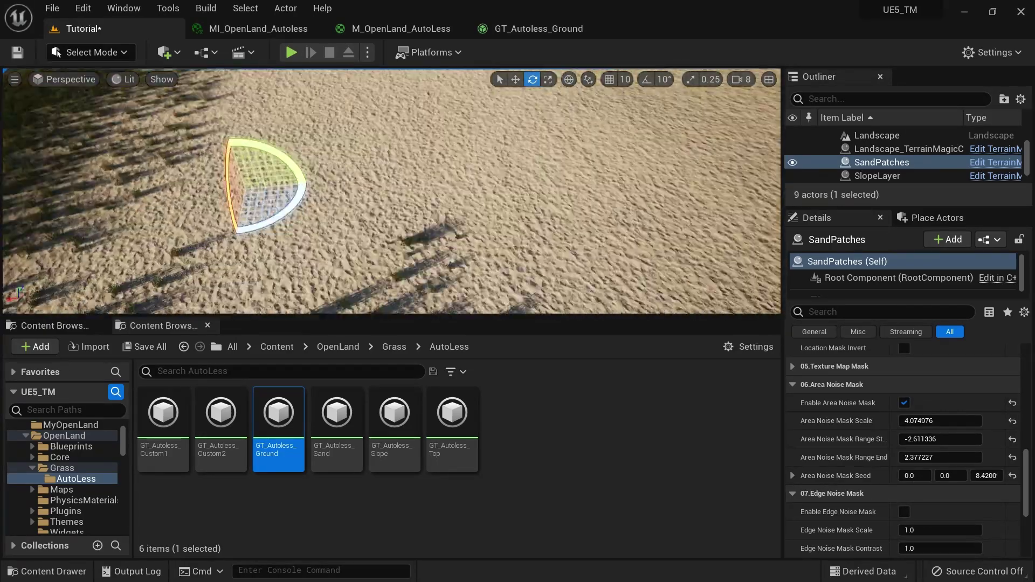
pyautogui.moveTo(402, 224)
pyautogui.mouseDown(button='right')
pyautogui.moveTo(407, 156)
pyautogui.moveTo(402, 223)
pyautogui.mouseUp(button='right')
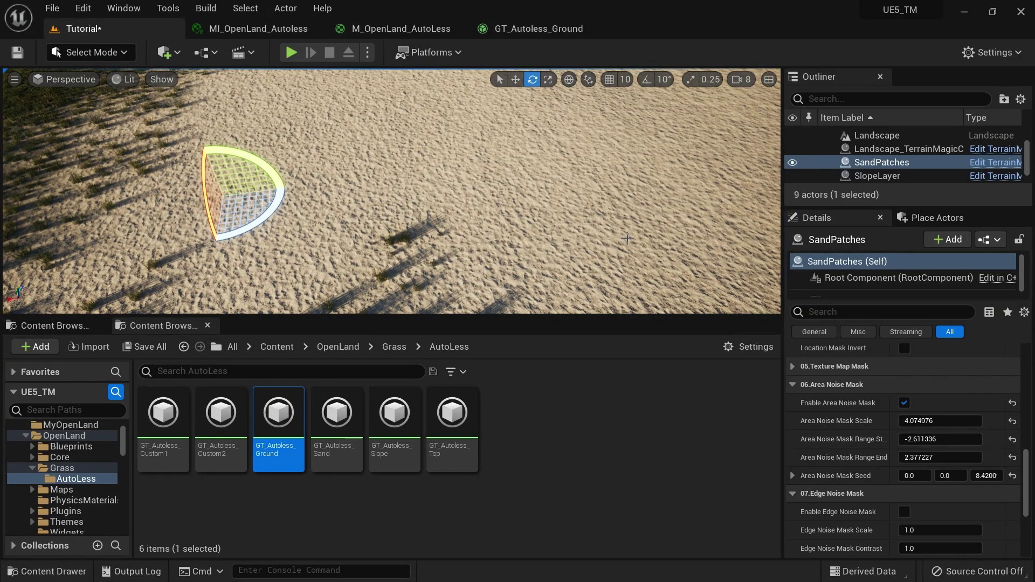
pyautogui.moveTo(508, 252); pyautogui.dragTo(496, 175, button='right')
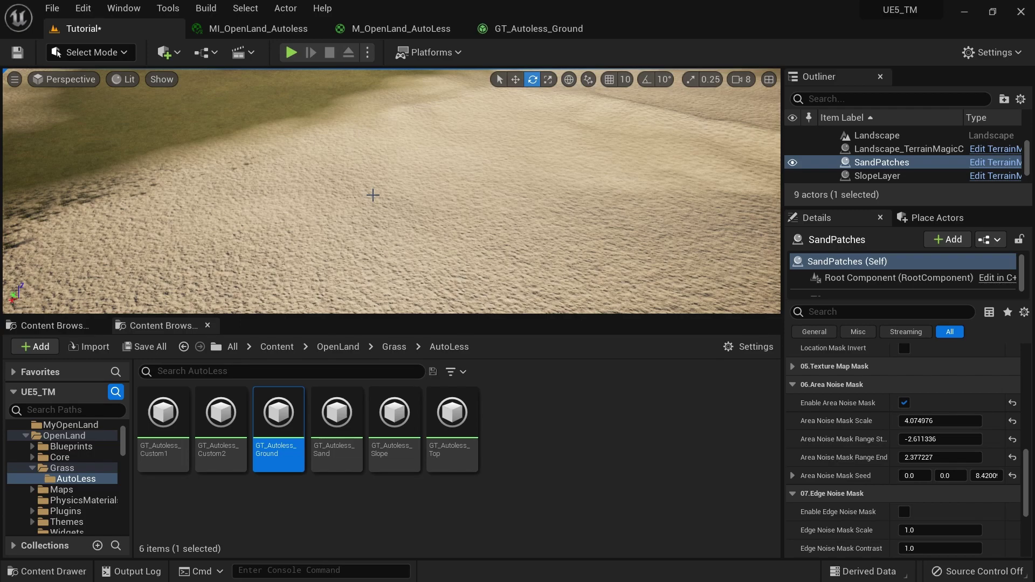
# - Open the GT_Autoless_Sand grass type, add one grass variety and set its grass mesh to ArcadeEditorSphere
pyautogui.doubleClick(336, 415)
pyautogui.click(508, 139)
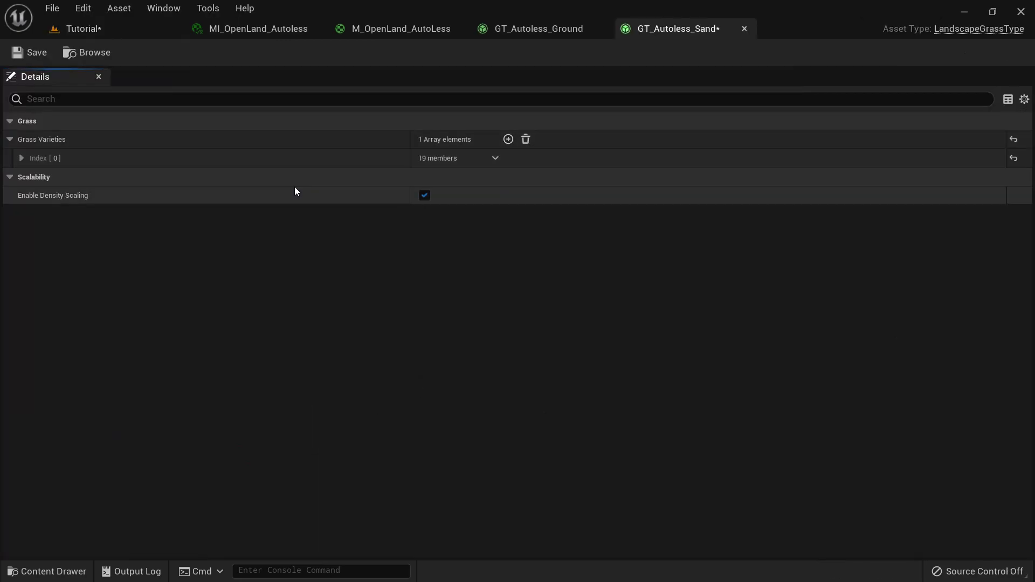
pyautogui.click(22, 158)
pyautogui.click(485, 179)
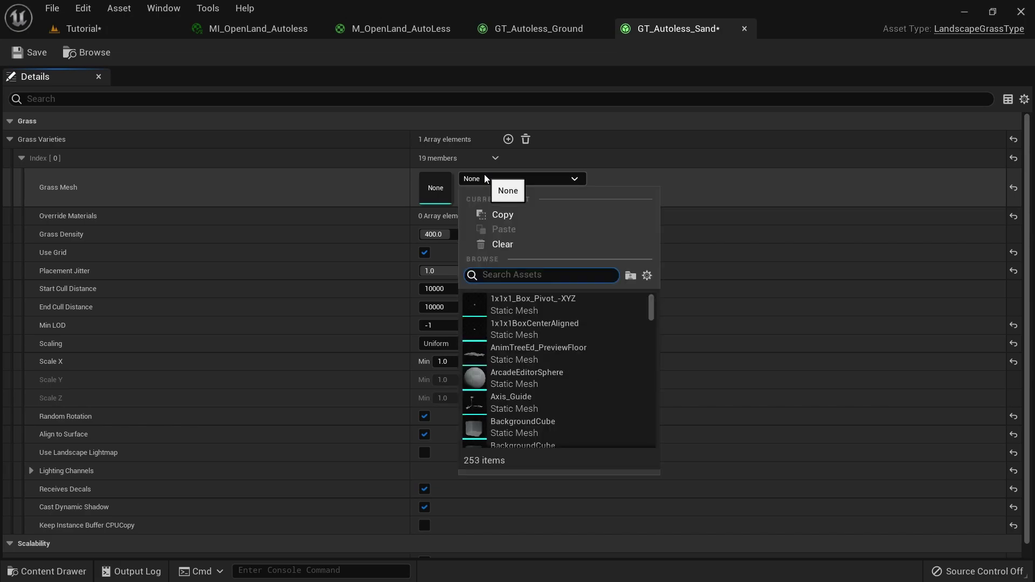
pyautogui.write('Sphe')
pyautogui.click(521, 309)
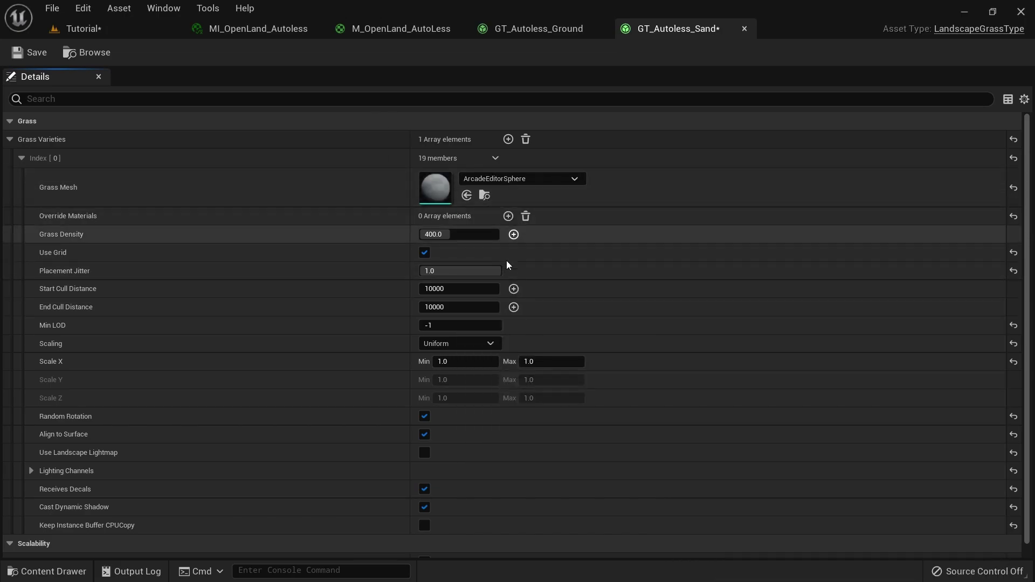
# - Set the sand variety's Scale X minimum and maximum to 0.3 and its grass density to 200, and save it
pyautogui.click(480, 363)
pyautogui.click(540, 361)
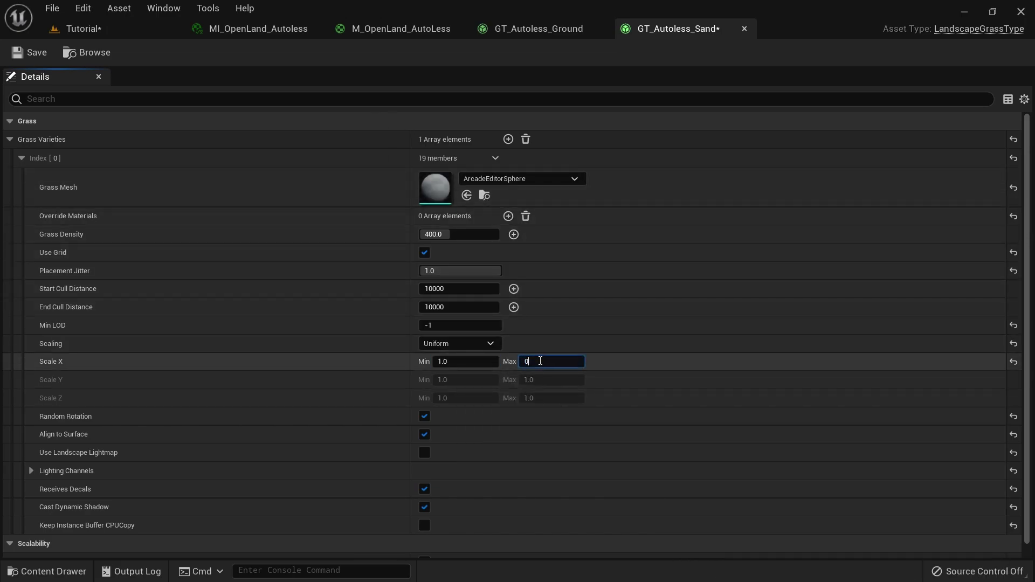
pyautogui.press('Return')
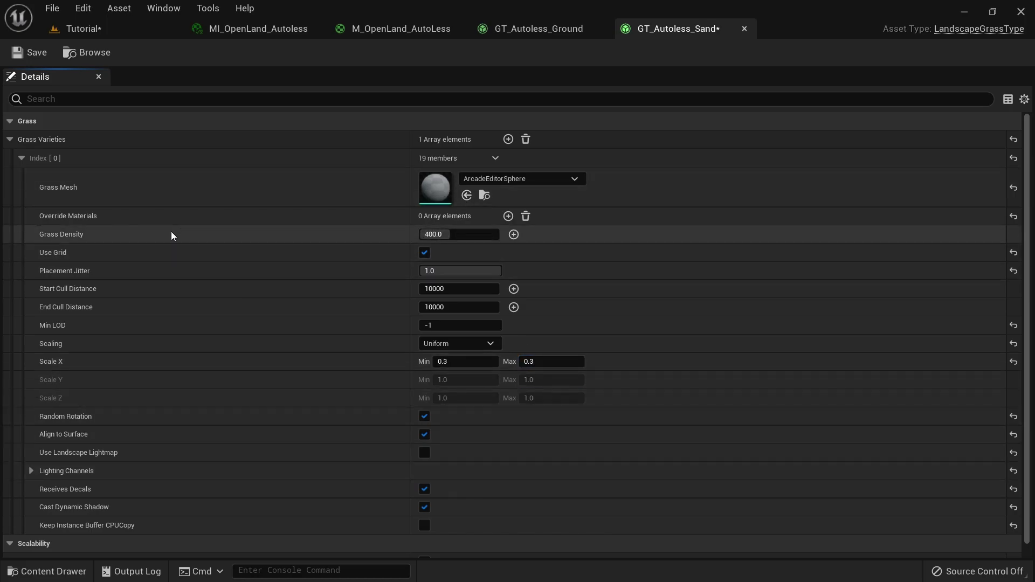
pyautogui.click(444, 235)
pyautogui.write('200')
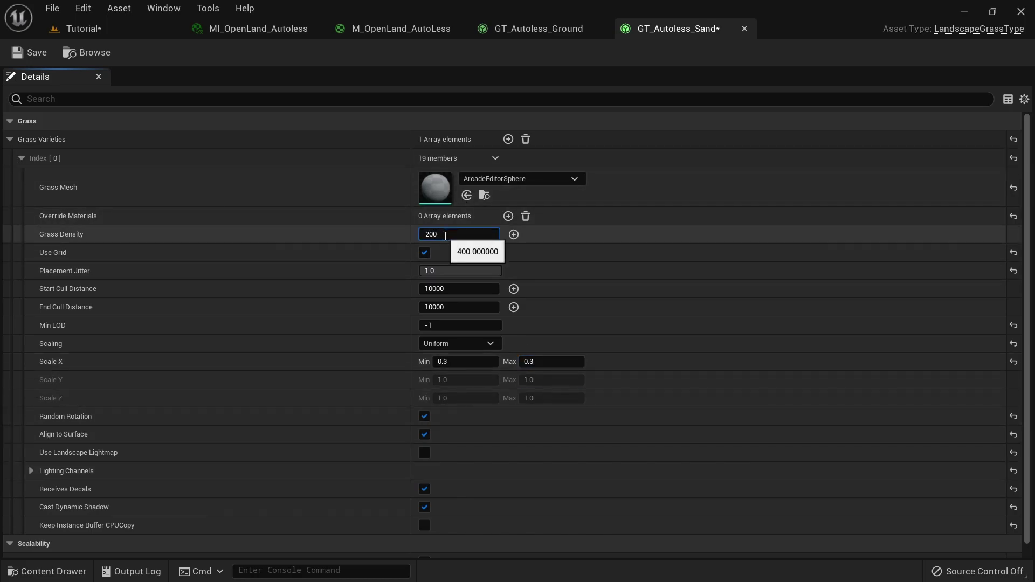
# - Examine the spheres on the sand patches and the grass on the ground up close, plus the whole landscape around the mountain
pyautogui.press('w')
pyautogui.moveTo(391, 184)
pyautogui.mouseDown(button='right')
pyautogui.moveTo(402, 221)
pyautogui.moveTo(389, 192)
pyautogui.moveTo(342, 197)
pyautogui.moveTo(392, 193)
pyautogui.moveTo(402, 210)
pyautogui.moveTo(388, 168)
pyautogui.moveTo(400, 175)
pyautogui.mouseUp(button='right')
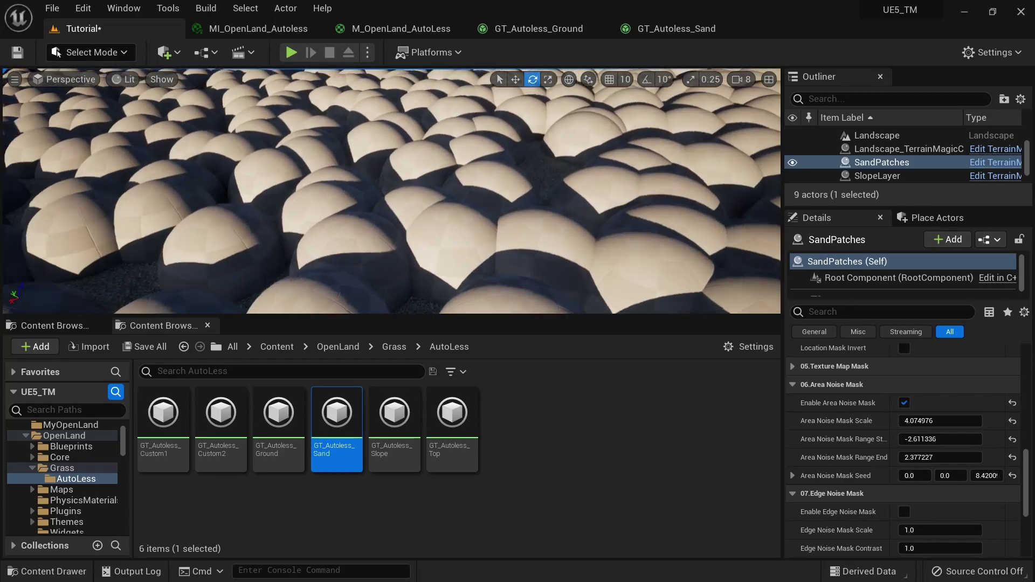
pyautogui.press('s')
pyautogui.press('w')
pyautogui.press('s')
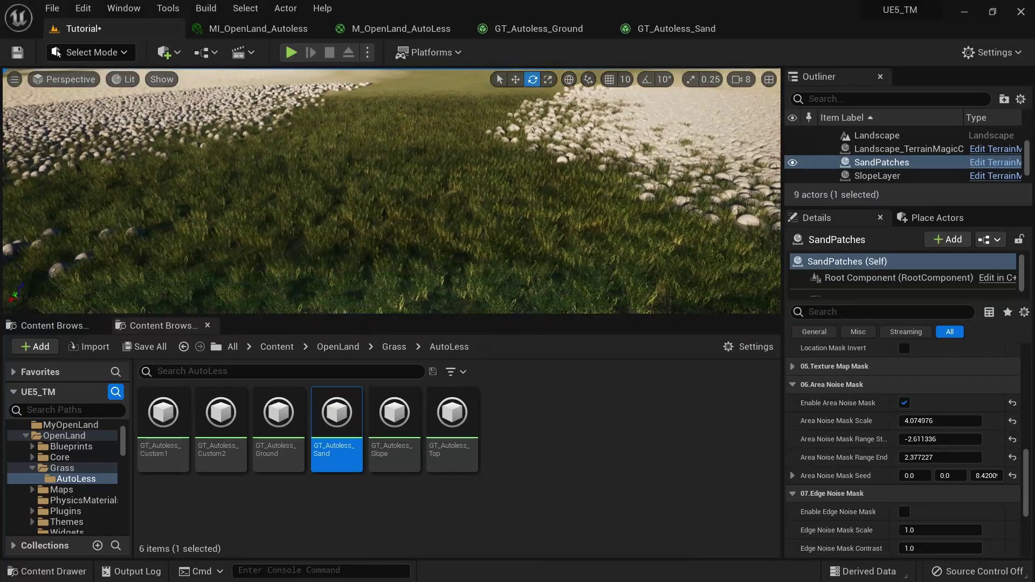
pyautogui.press('w')
pyautogui.moveTo(587, 122)
pyautogui.mouseDown(button='right')
pyautogui.moveTo(585, 141)
pyautogui.moveTo(587, 122)
pyautogui.mouseUp(button='right')
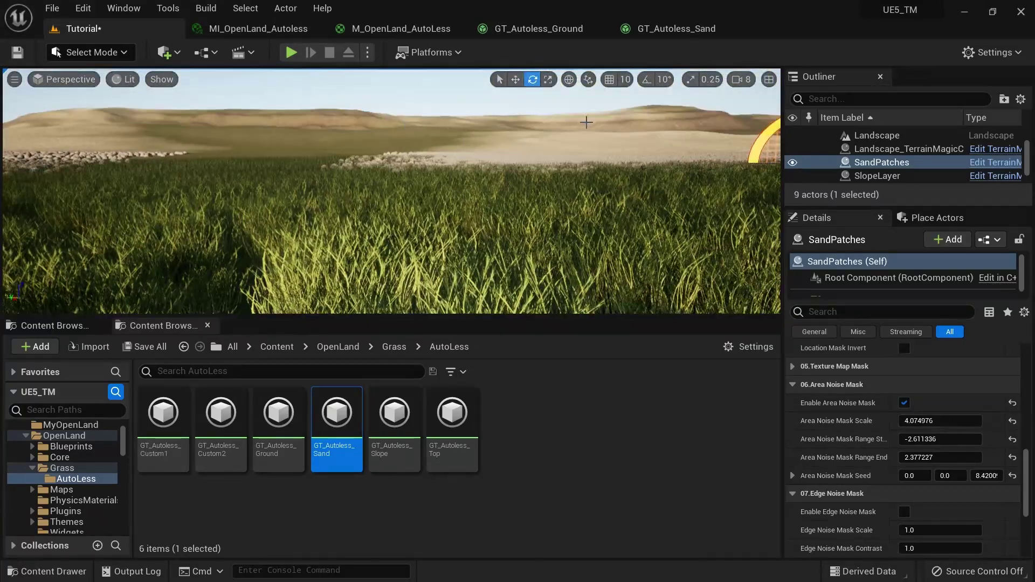
pyautogui.click(676, 28)
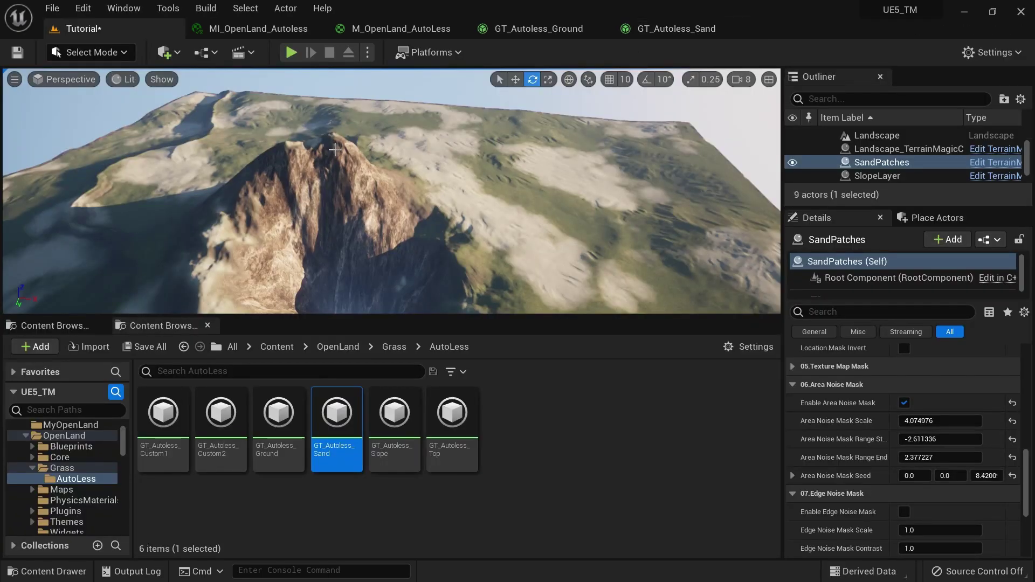
pyautogui.moveTo(439, 153); pyautogui.dragTo(367, 156, button='right')
pyautogui.press('s')
pyautogui.moveTo(366, 105); pyautogui.dragTo(348, 109, button='right')
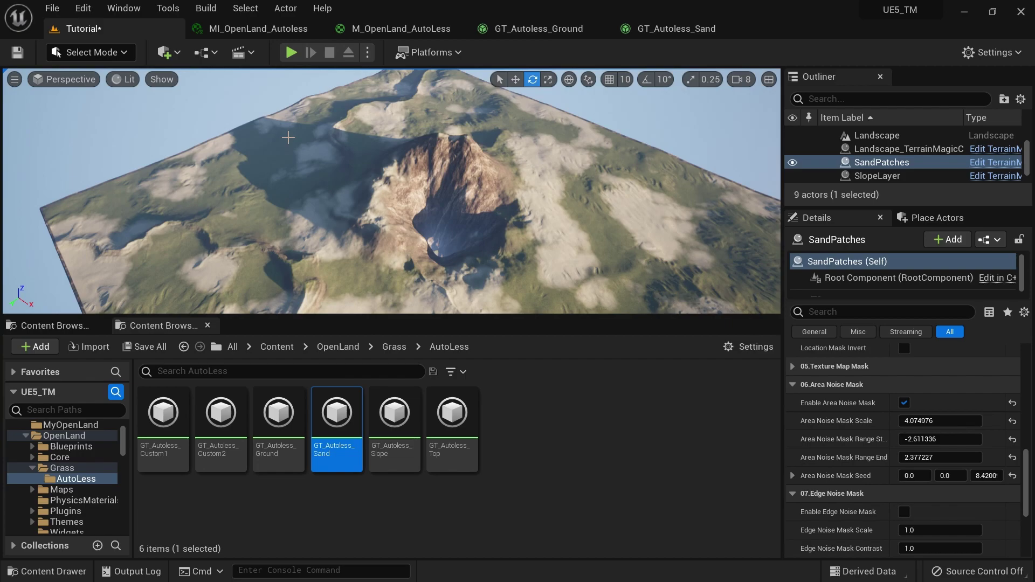
# - Switch to Landscape mode and check the Sand layer's name in the paint target layers
pyautogui.click(89, 53)
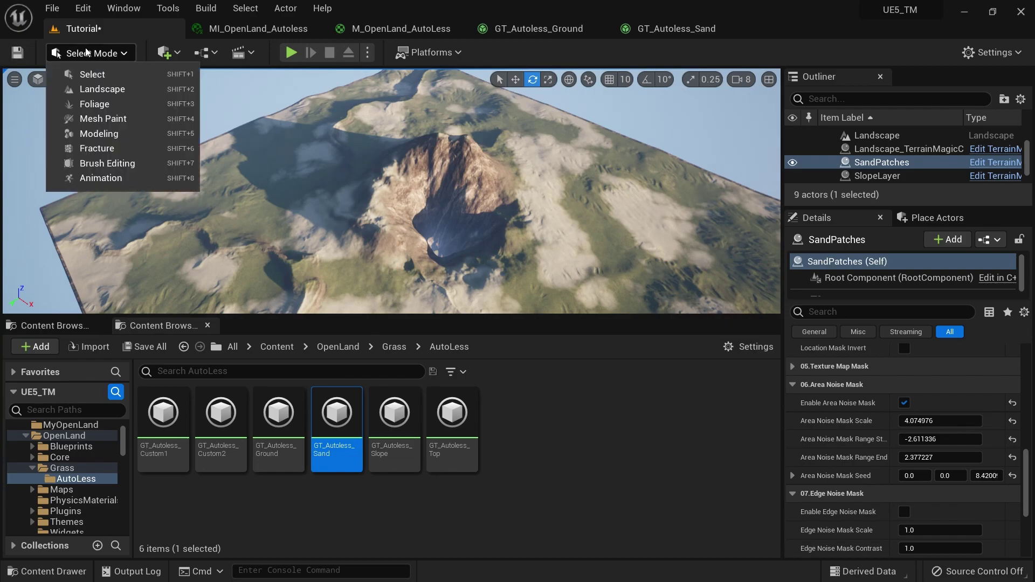
pyautogui.click(100, 93)
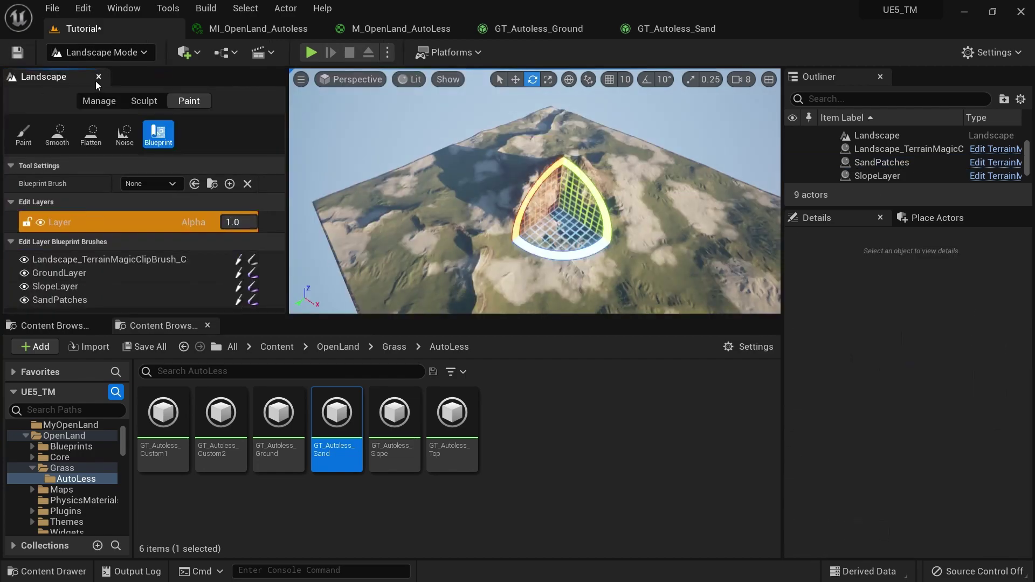
pyautogui.click(188, 101)
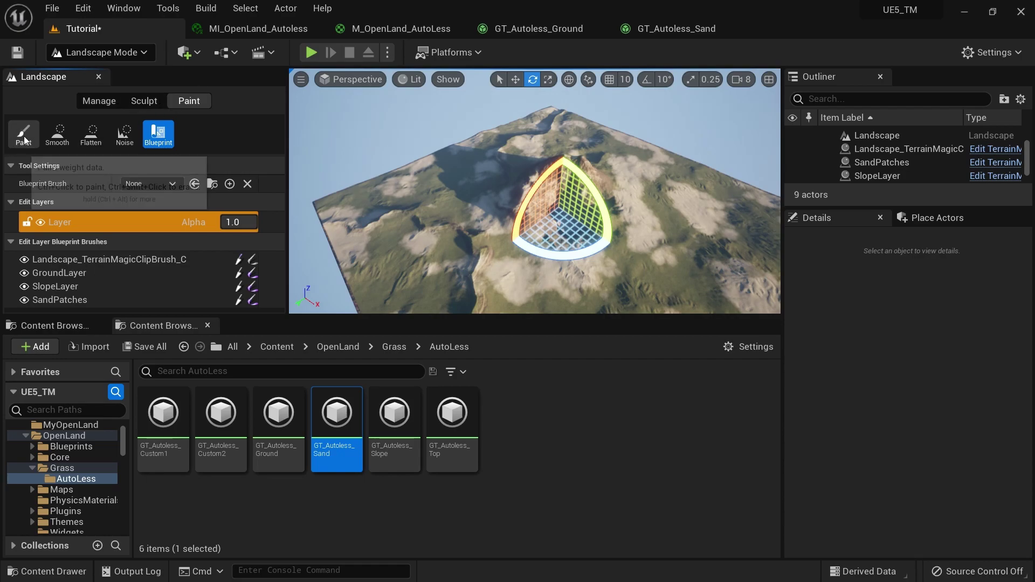
pyautogui.scroll(-5, 105, 268)
pyautogui.moveTo(279, 263); pyautogui.dragTo(284, 300)
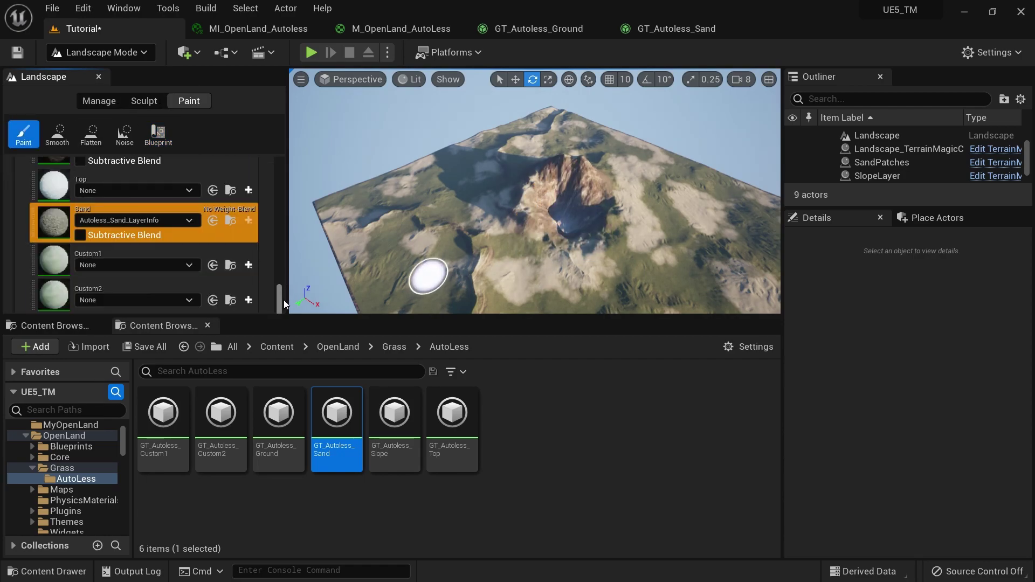
pyautogui.click(102, 212)
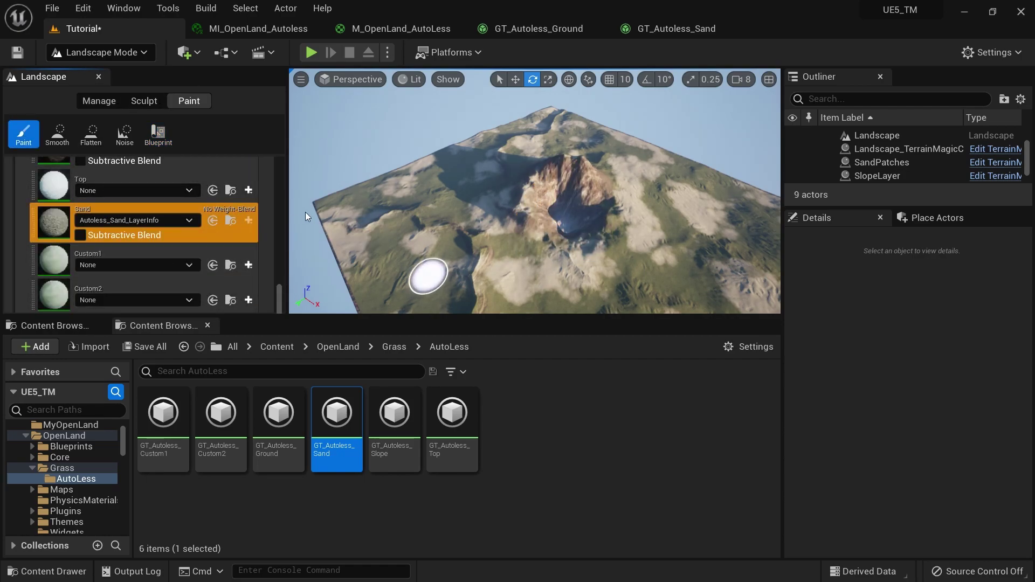
# - Place a new TerrainMagicWeightBrush on the landscape beside the mountain, and return to Select mode
pyautogui.click(163, 139)
pyautogui.click(163, 186)
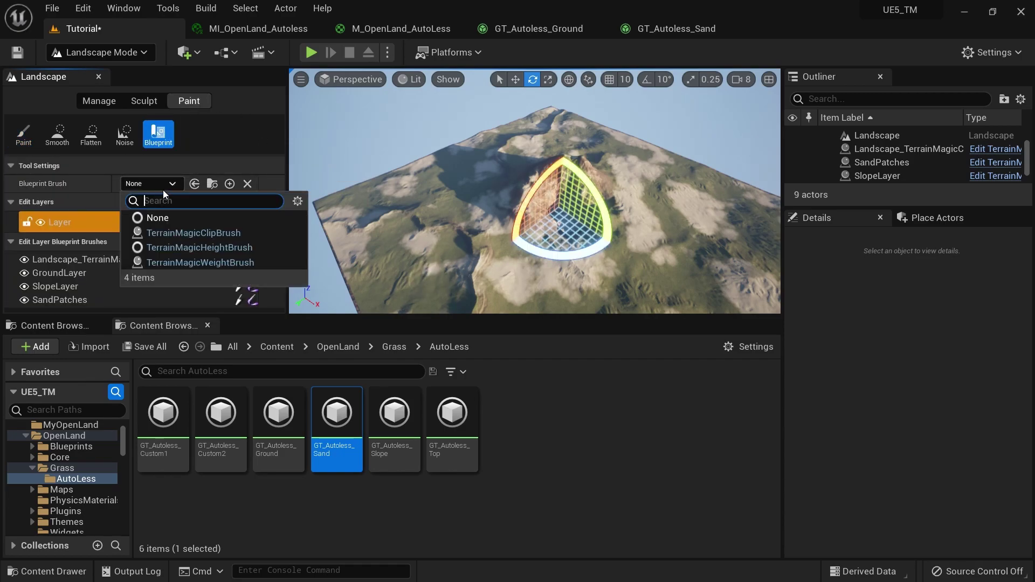
pyautogui.click(196, 263)
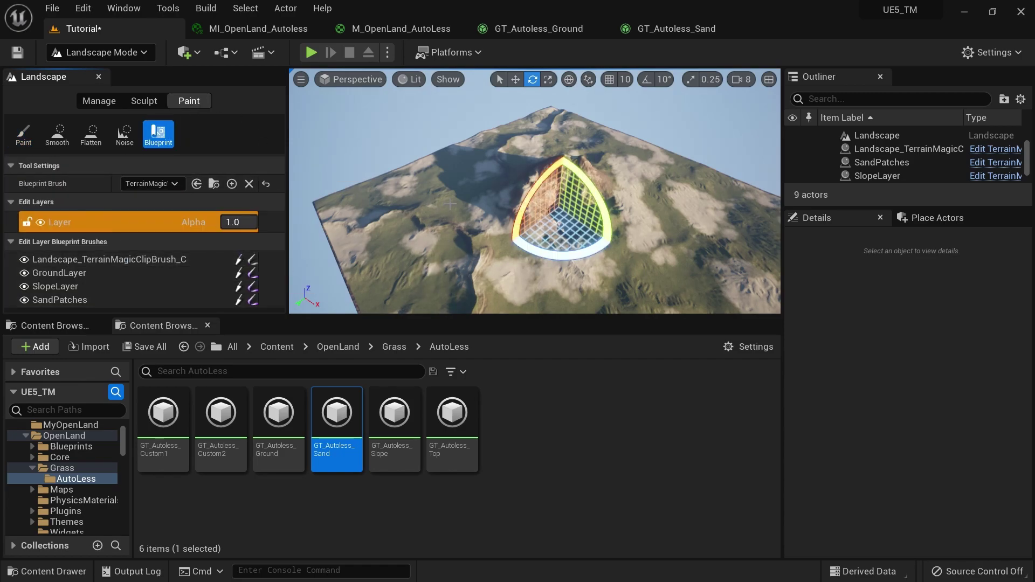
pyautogui.click(101, 52)
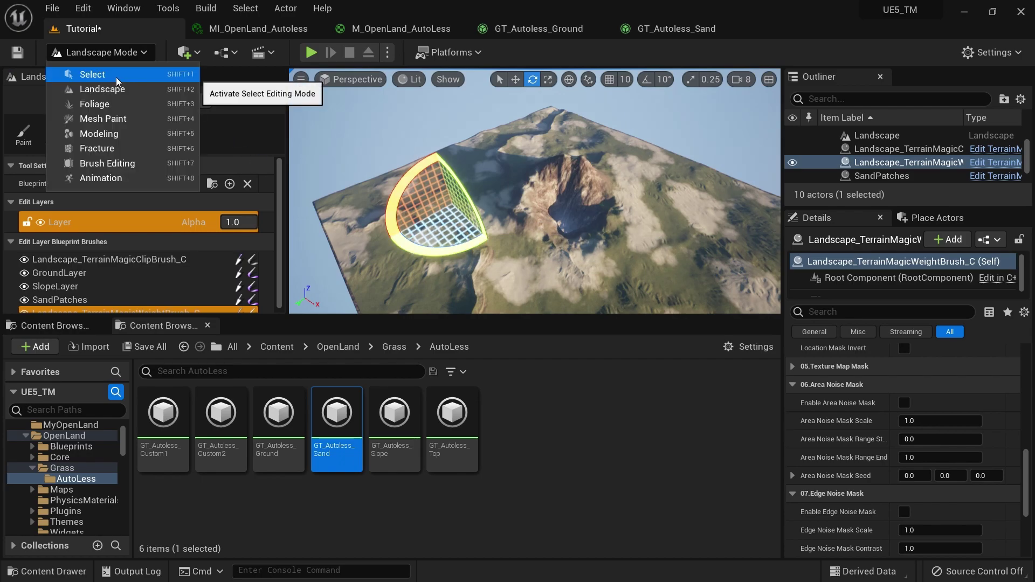
pyautogui.click(115, 76)
# - Rename the newly placed weight brush actor as SandBeach
pyautogui.click(928, 162)
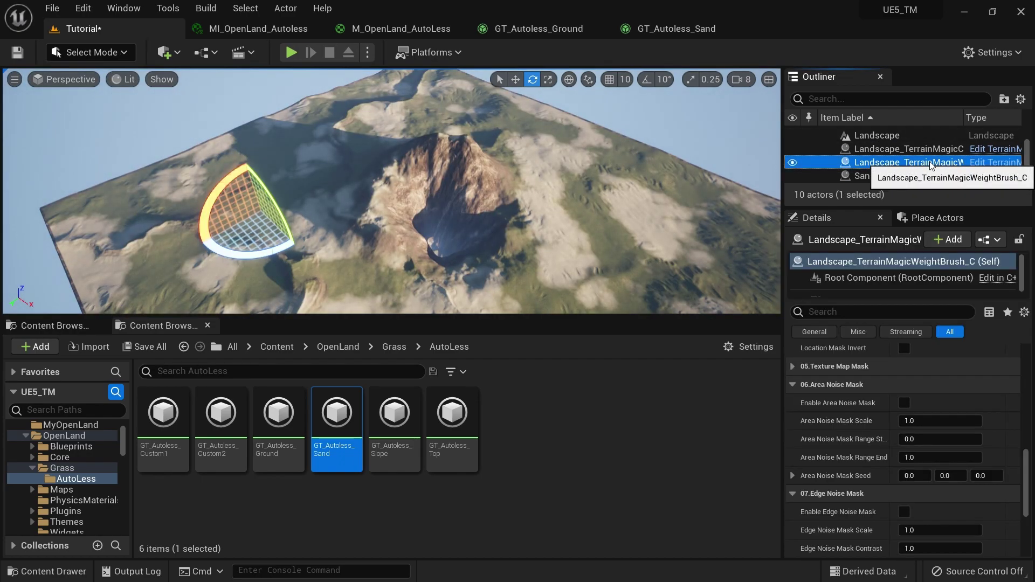
pyautogui.click(929, 163)
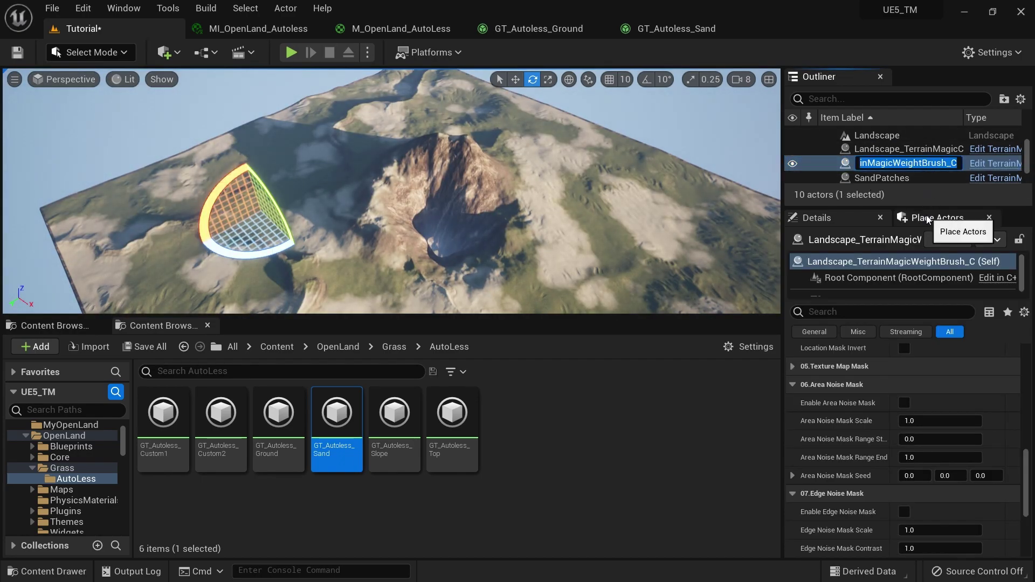
pyautogui.write('SandBeach')
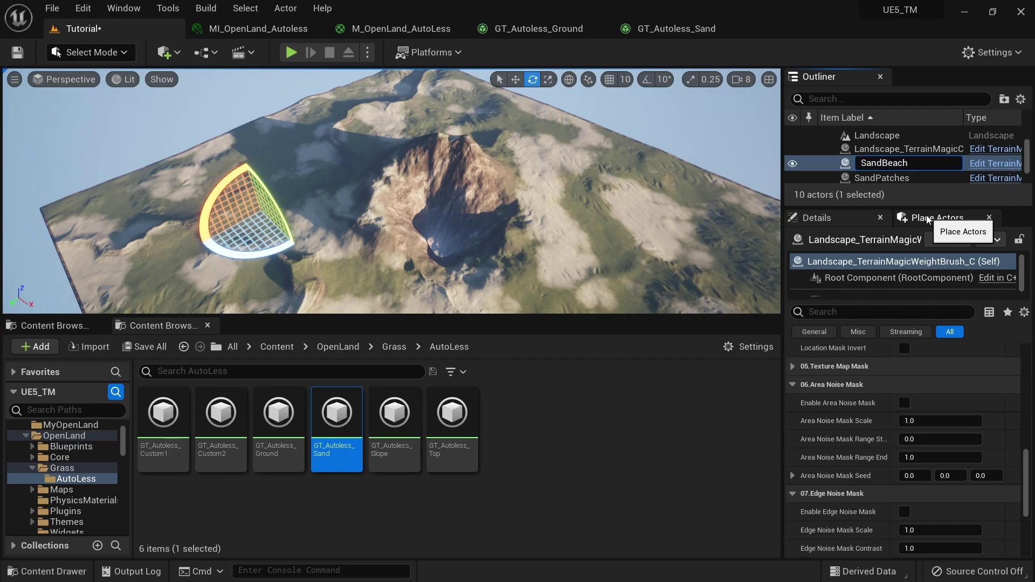
pyautogui.press('Return')
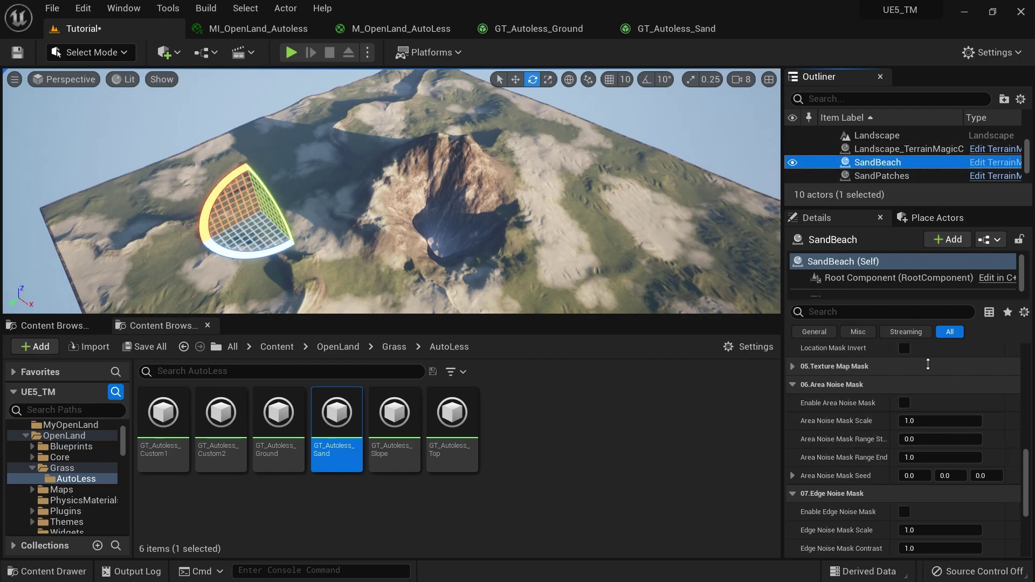
# - Set the SandBeach brush's Paint Layer to Sand
pyautogui.scroll(10, 937, 442)
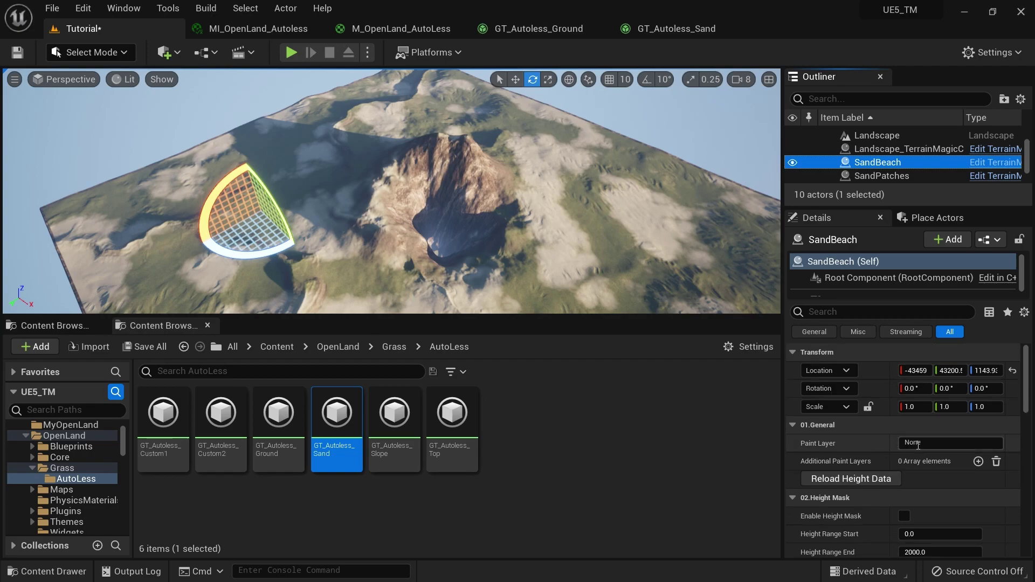
pyautogui.click(918, 444)
pyautogui.write('Sand')
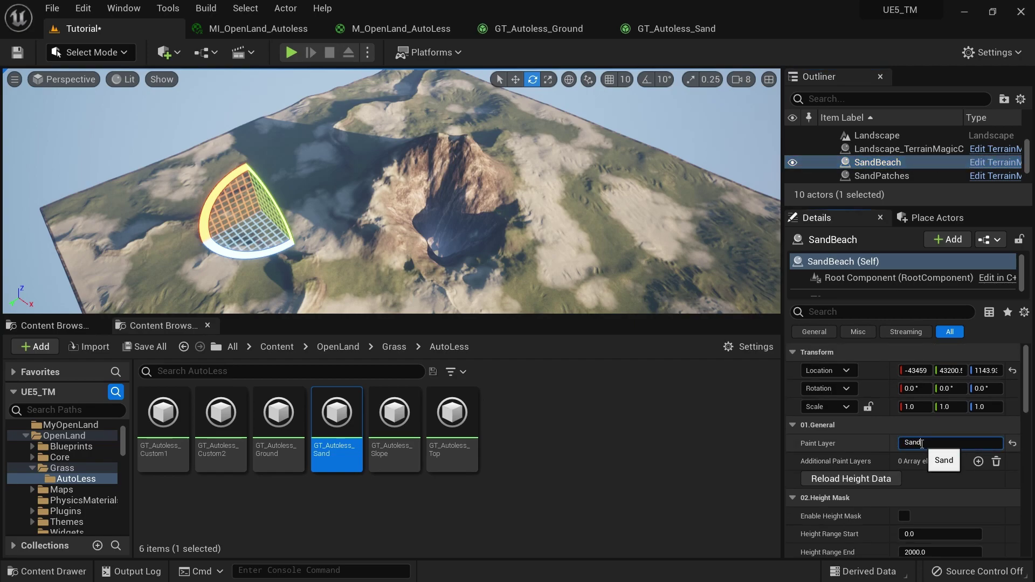
pyautogui.press('Return')
pyautogui.scroll(-2, 965, 481)
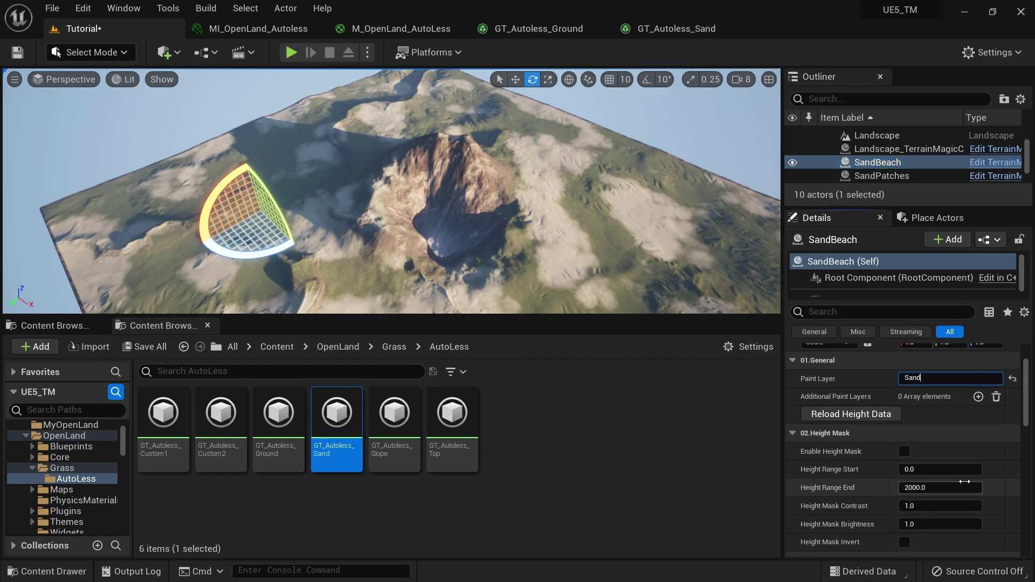
pyautogui.scroll(-3, 954, 481)
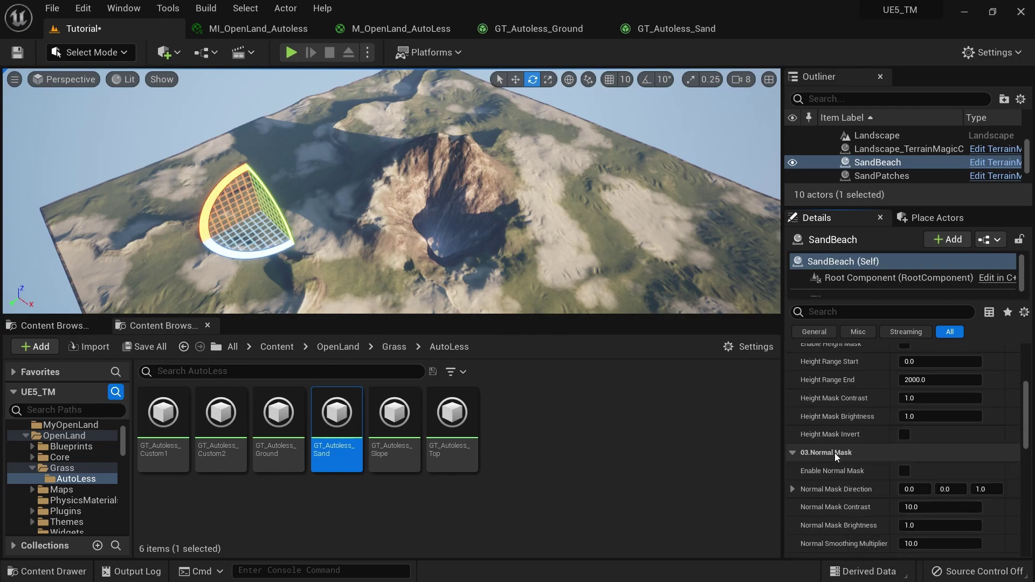
# - Try the normal mask on the SandBeach brush and switch it off again
pyautogui.click(904, 472)
pyautogui.click(905, 476)
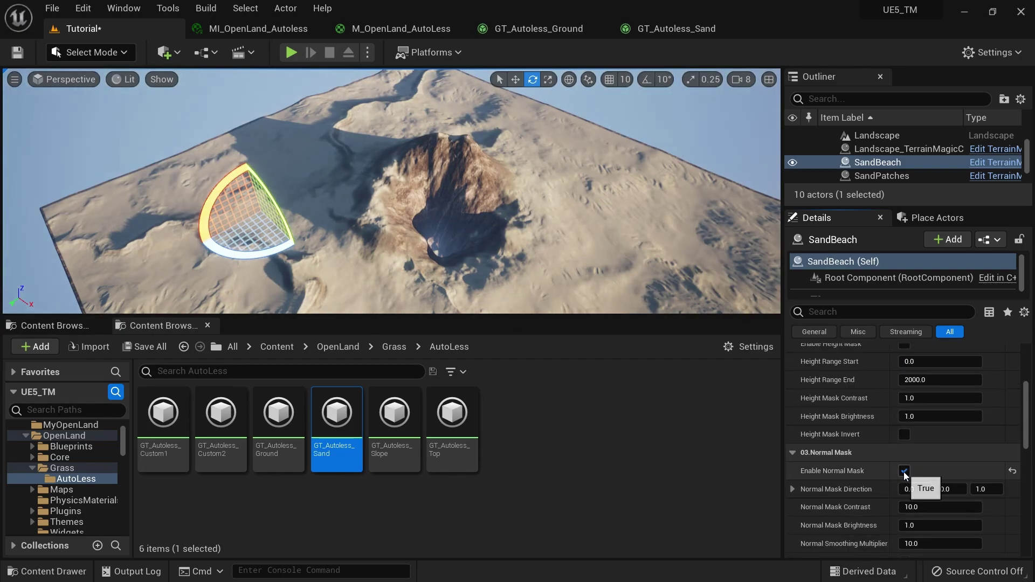
# - Move the SandBeach brush across the landscape to the mountain's crater
pyautogui.moveTo(582, 159); pyautogui.dragTo(585, 171, button='right')
pyautogui.press('s')
pyautogui.press('space')
pyautogui.press('space')
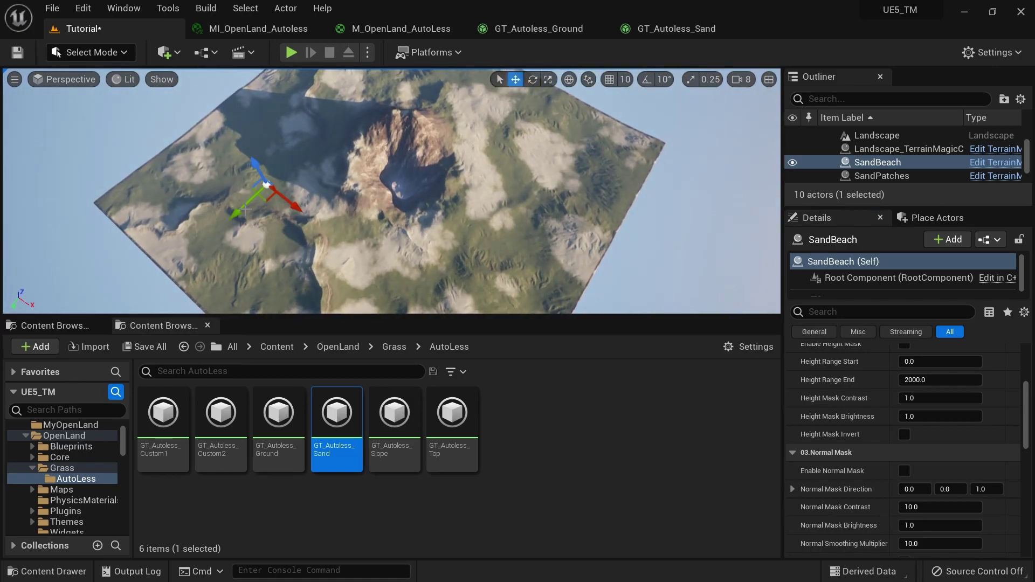
pyautogui.moveTo(240, 209); pyautogui.dragTo(297, 161)
pyautogui.moveTo(363, 156); pyautogui.dragTo(437, 201)
# - Enable the SandBeach brush's location mask and set its radius to 100000
pyautogui.scroll(-4, 907, 464)
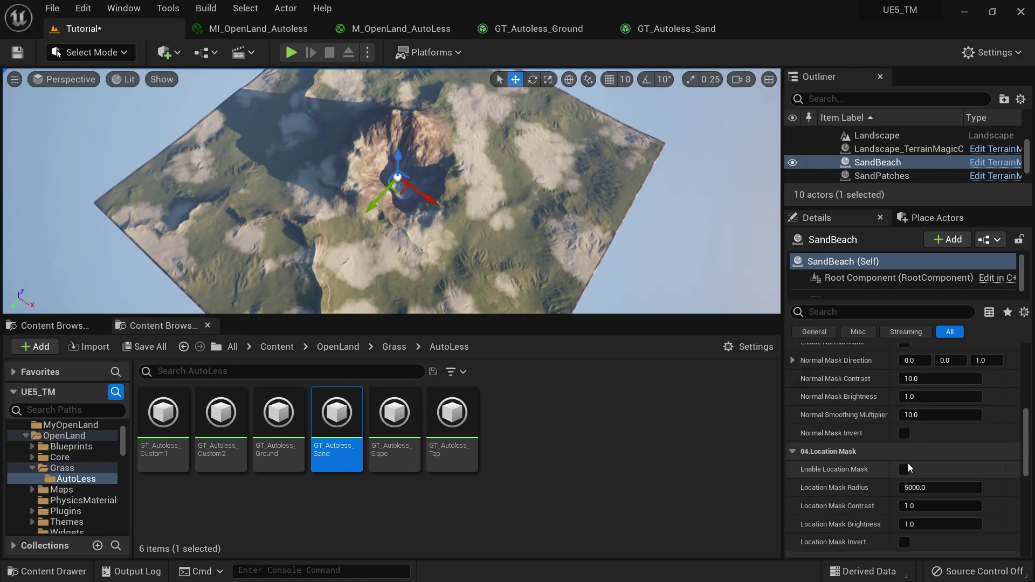
pyautogui.scroll(-2, 908, 464)
pyautogui.click(904, 404)
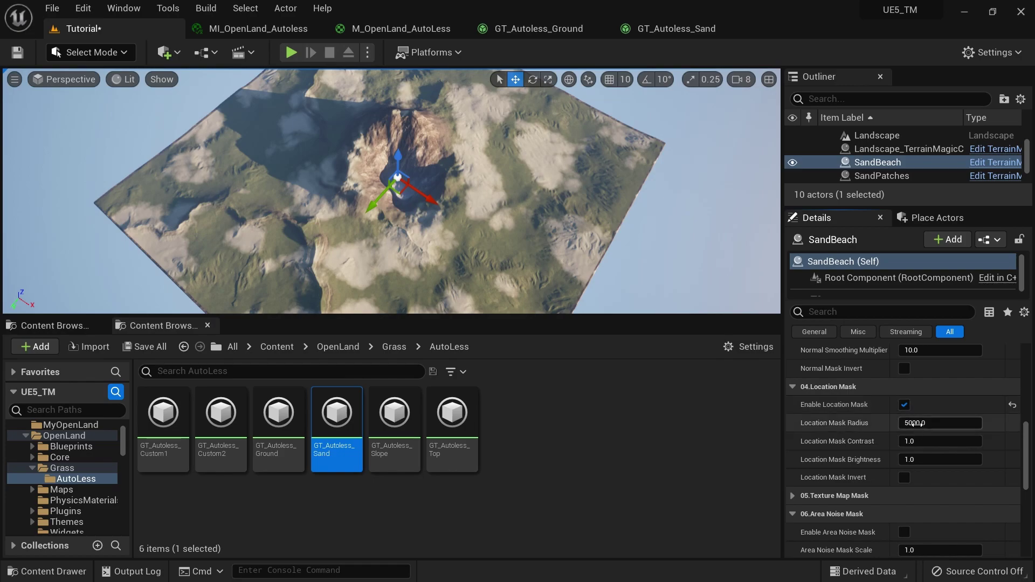
pyautogui.moveTo(913, 423); pyautogui.dragTo(1013, 423)
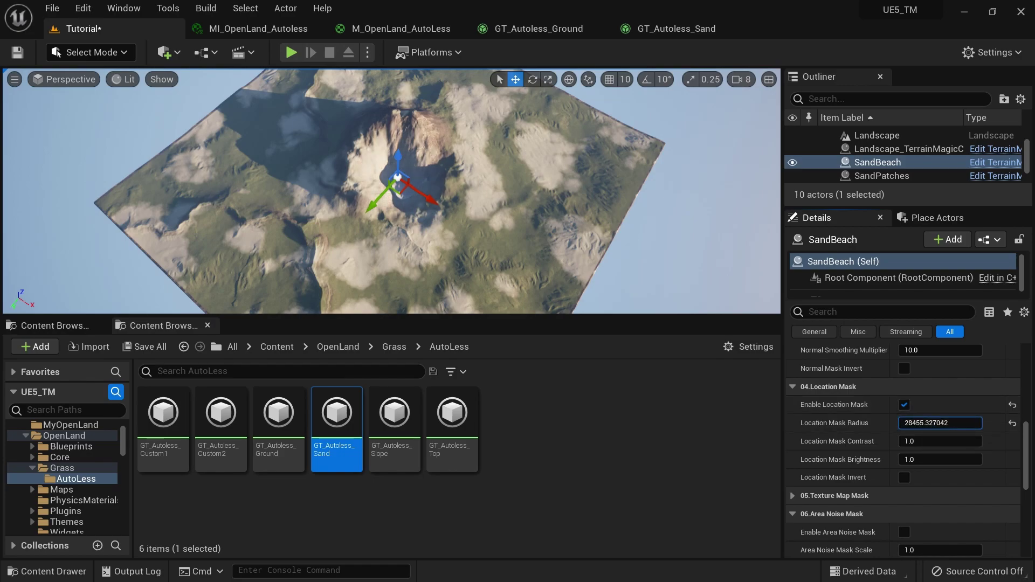
pyautogui.moveTo(940, 423); pyautogui.dragTo(798, 433)
pyautogui.click(933, 425)
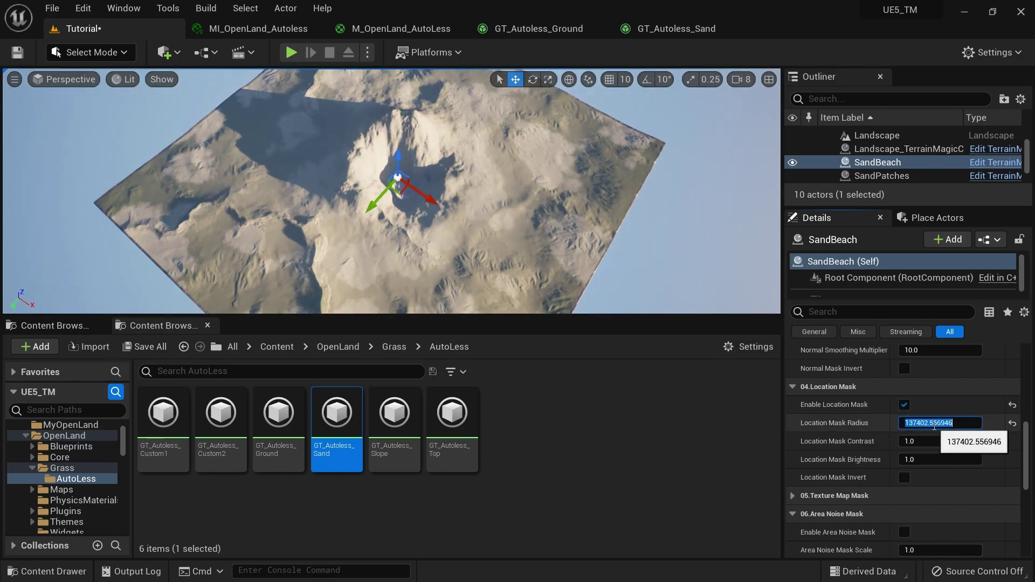
pyautogui.write('100000')
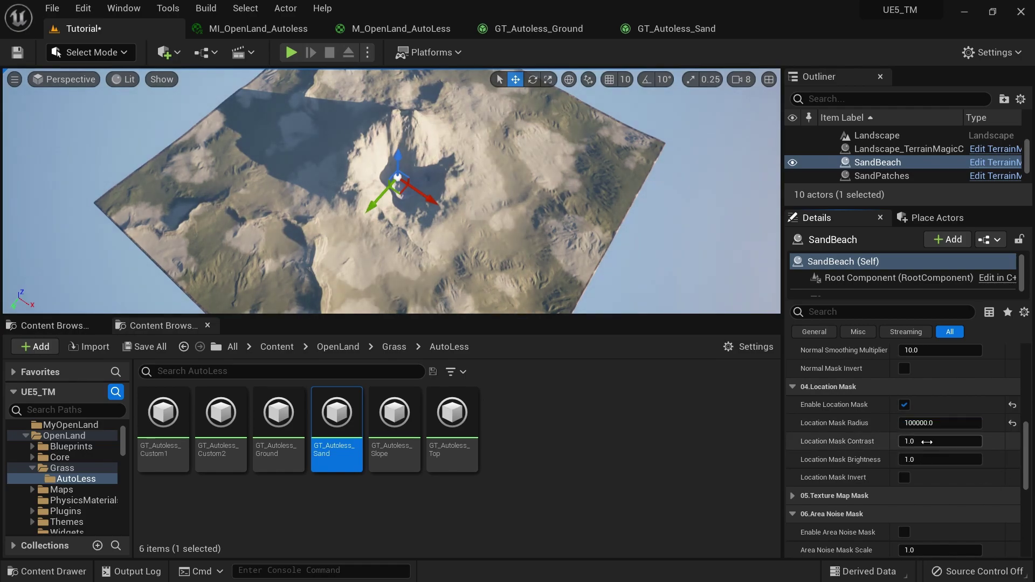
# - Set the Location Mask Brightness to 3 and invert the location mask so sand covers the landscape's outer area
pyautogui.click(930, 459)
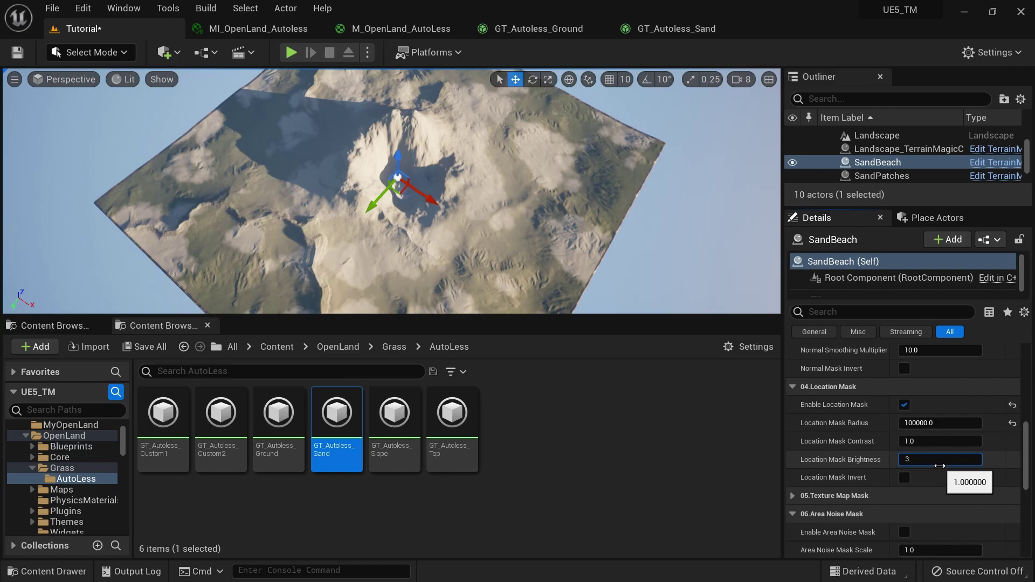
pyautogui.press('Return')
pyautogui.moveTo(441, 212); pyautogui.dragTo(488, 131, button='right')
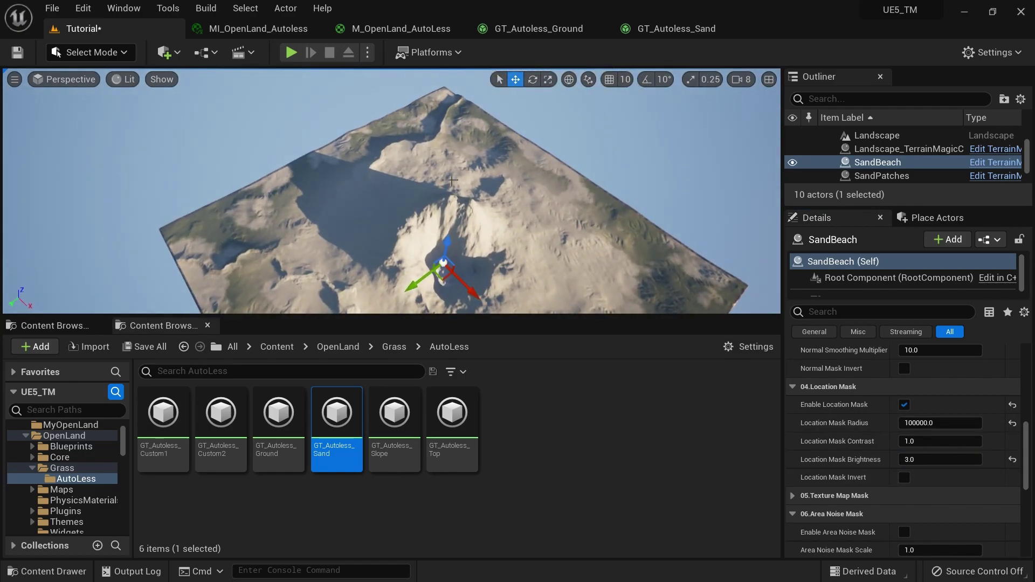
pyautogui.moveTo(453, 180)
pyautogui.mouseDown(button='right')
pyautogui.moveTo(457, 214)
pyautogui.moveTo(452, 186)
pyautogui.mouseUp(button='right')
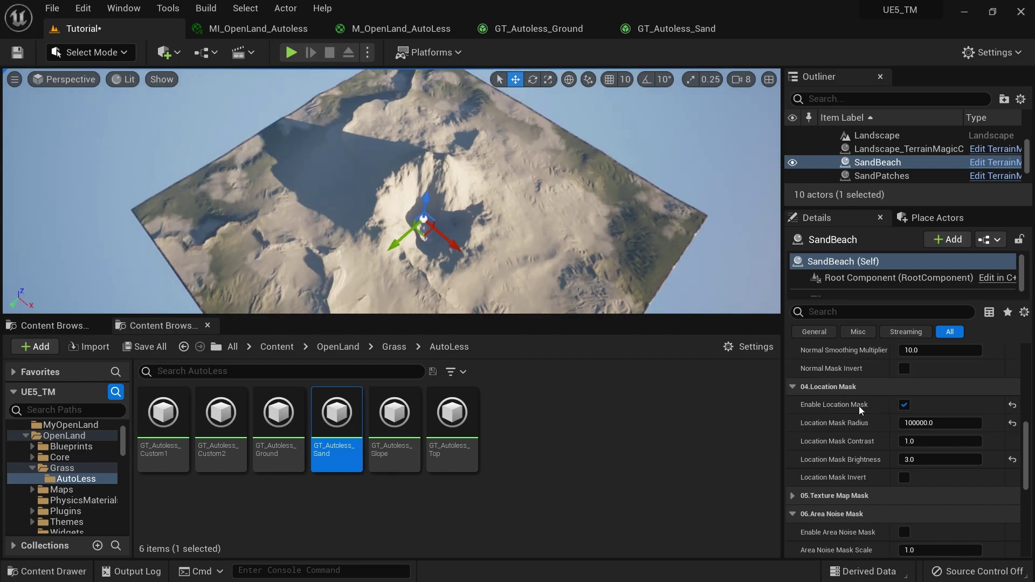
pyautogui.click(904, 480)
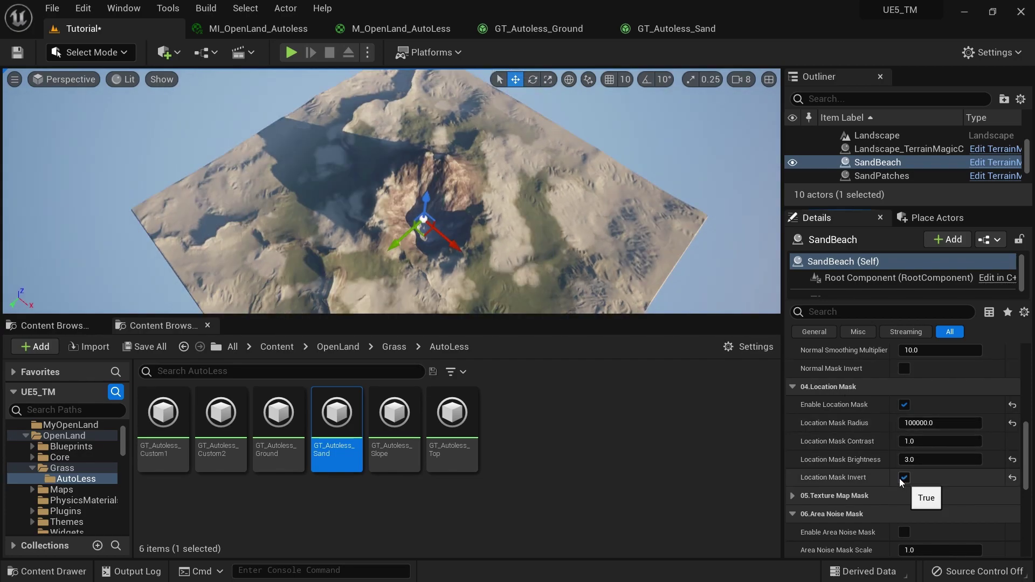
# - Enable SandBeach's edge noise mask with scale about 2.57, contrast about 2.45 and a range from -1 to about 2.93
pyautogui.moveTo(461, 154); pyautogui.dragTo(485, 210, button='right')
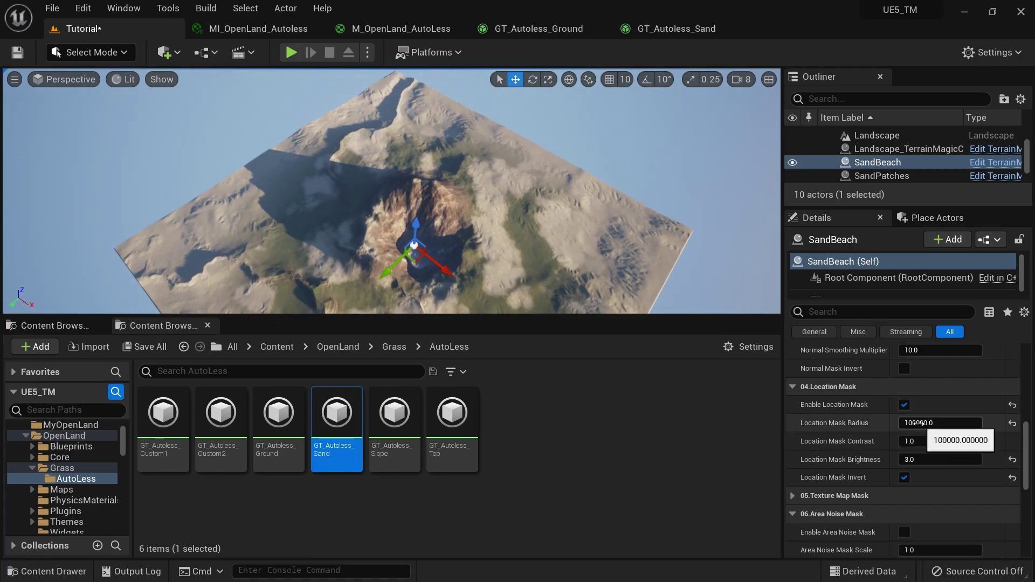
pyautogui.moveTo(539, 189); pyautogui.dragTo(559, 132, button='right')
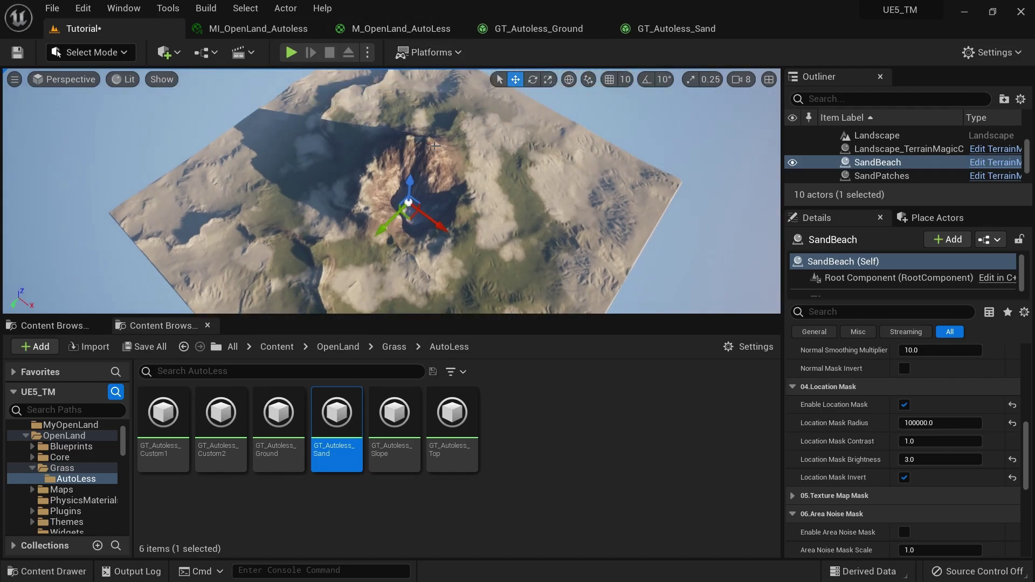
pyautogui.moveTo(435, 146); pyautogui.dragTo(434, 117, button='right')
pyautogui.scroll(-3, 907, 498)
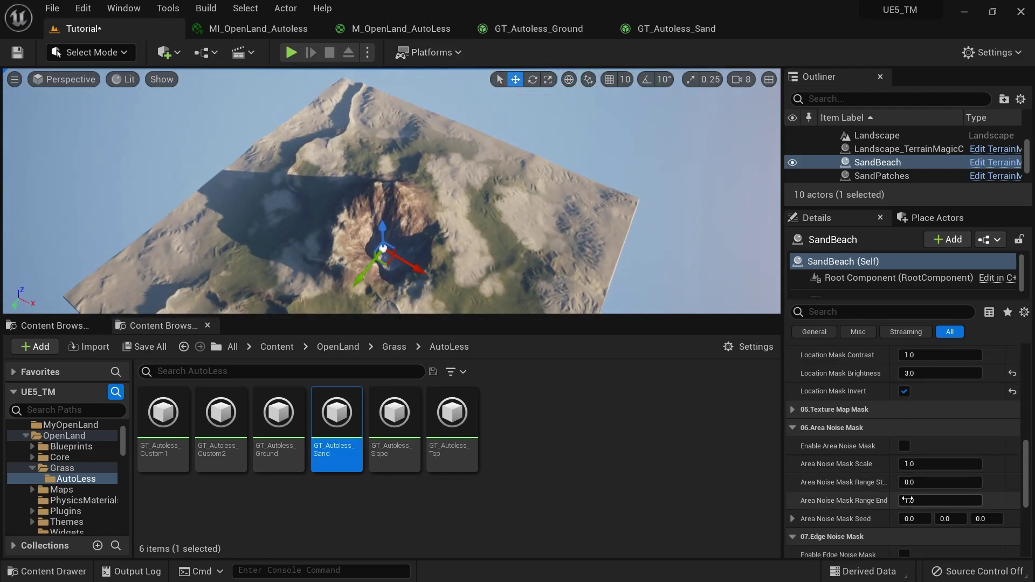
pyautogui.scroll(-2, 907, 499)
pyautogui.click(903, 511)
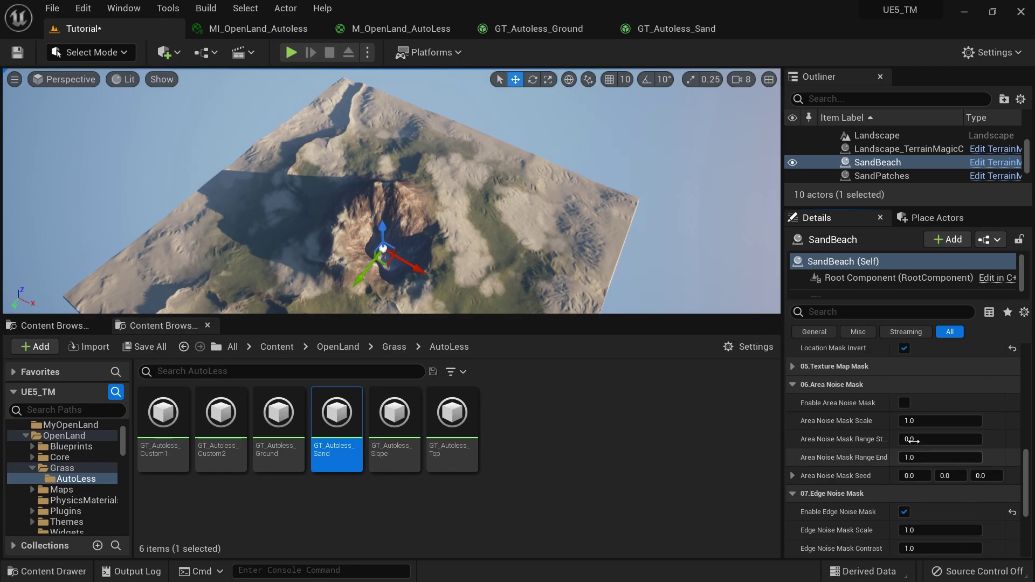
pyautogui.scroll(-1, 966, 500)
pyautogui.moveTo(918, 510); pyautogui.dragTo(963, 511)
pyautogui.moveTo(943, 528); pyautogui.dragTo(953, 527)
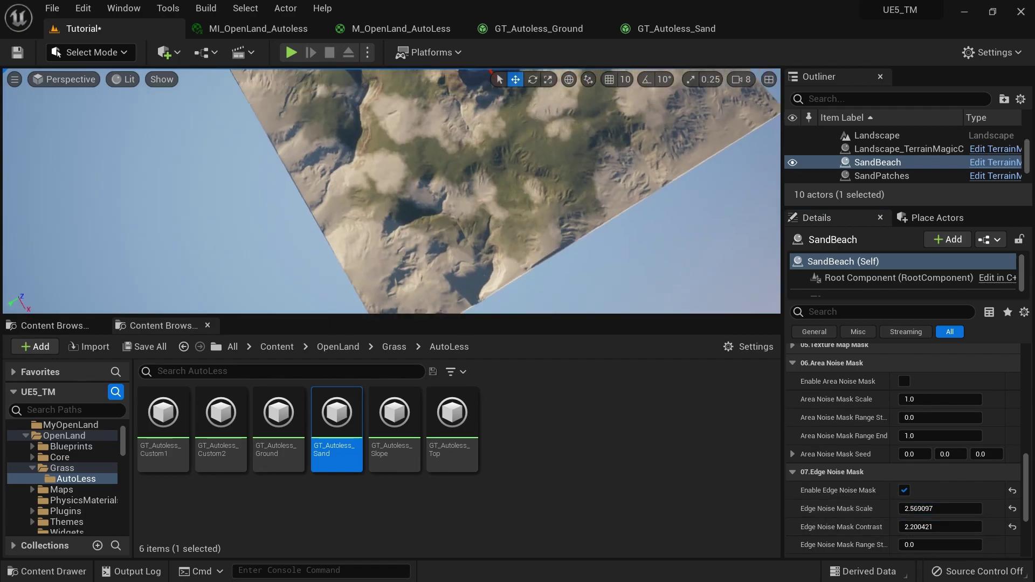
pyautogui.moveTo(409, 216); pyautogui.dragTo(399, 140, button='right')
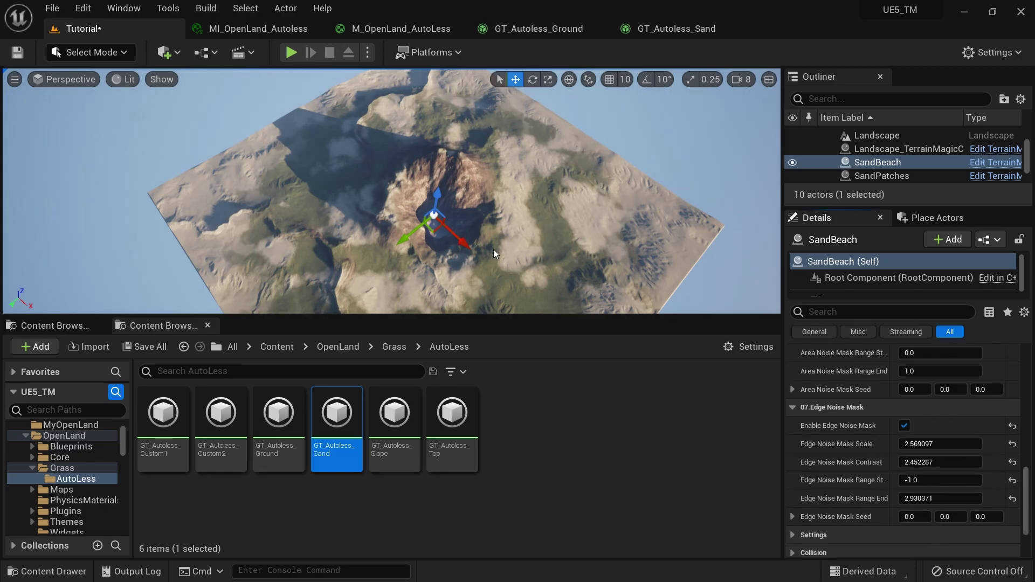
pyautogui.moveTo(649, 276); pyautogui.dragTo(649, 276, button='right')
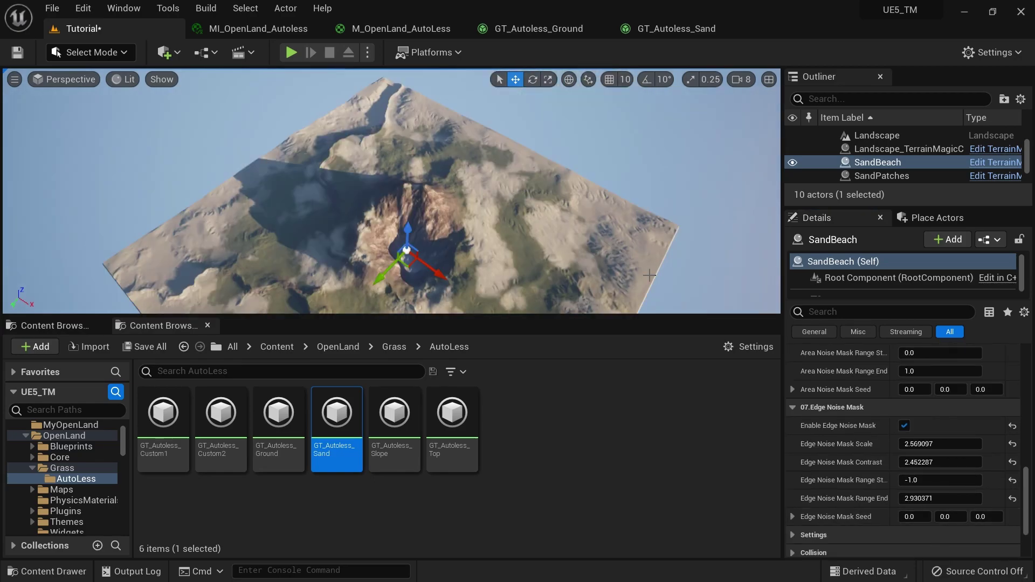
# - Try SandBeach's area noise mask with a scale of about 2.03 and a range end of about 2.17
pyautogui.scroll(-2, 840, 502)
pyautogui.scroll(3, 829, 490)
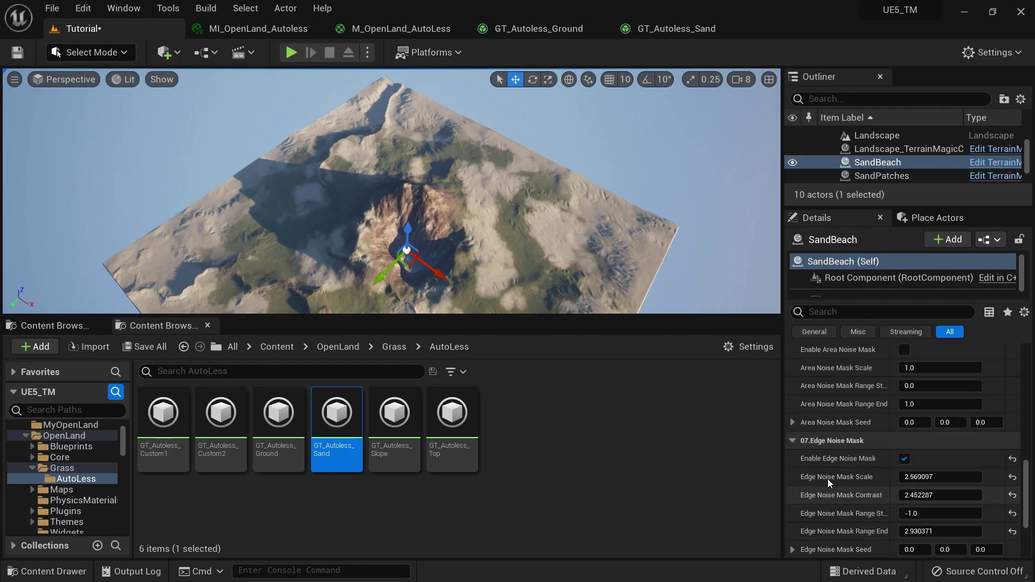
pyautogui.scroll(1, 827, 478)
pyautogui.scroll(2, 793, 445)
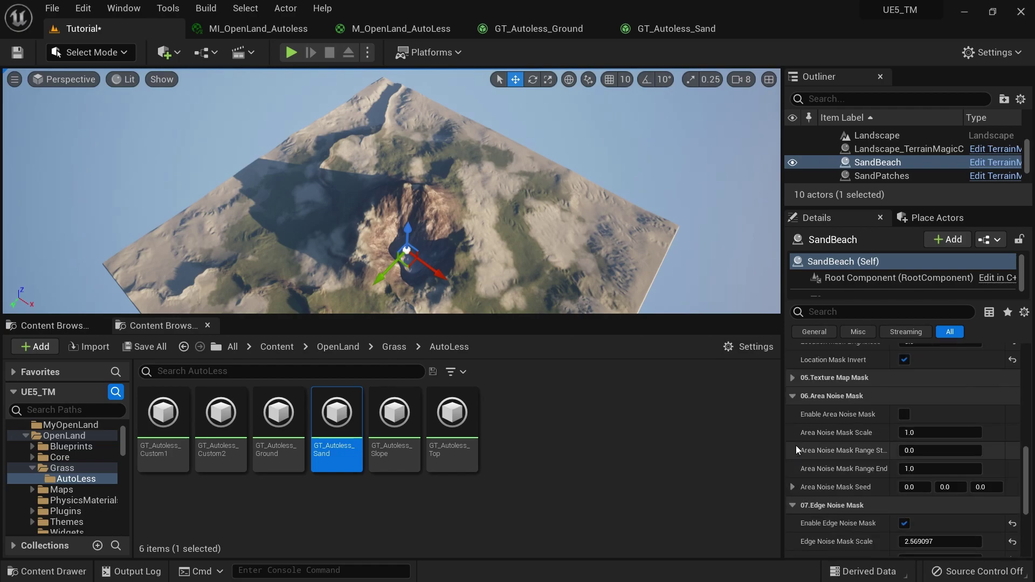
pyautogui.click(904, 414)
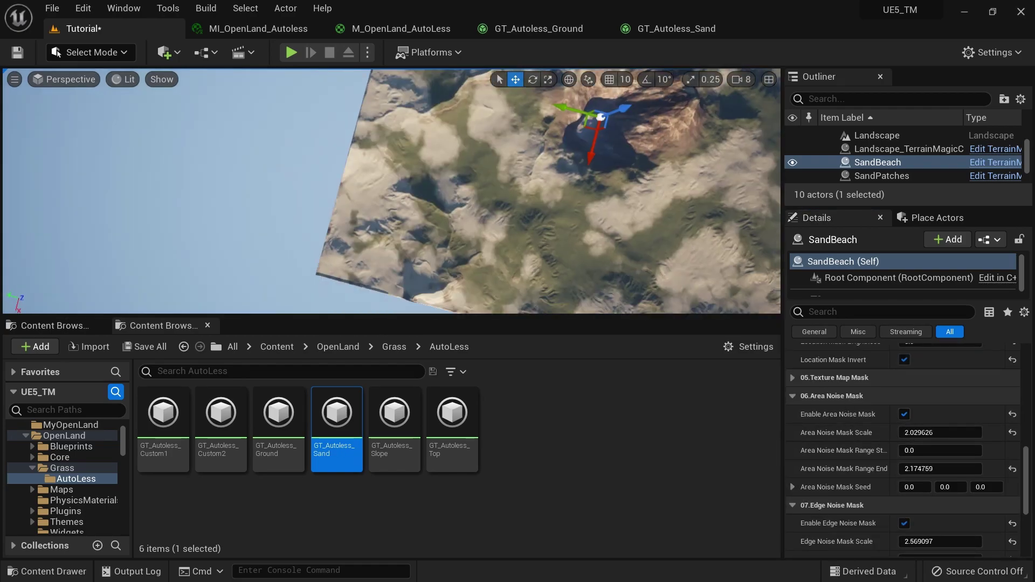
pyautogui.moveTo(391, 191); pyautogui.dragTo(461, 148, button='right')
pyautogui.moveTo(582, 174); pyautogui.dragTo(598, 168, button='right')
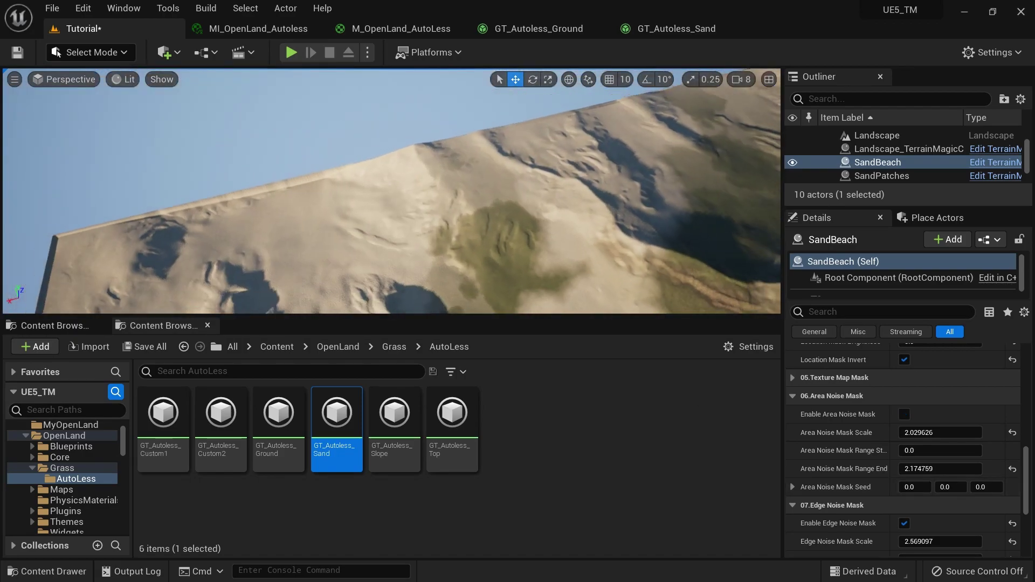
# - Examine the sand beach up close along the landscape's edge and check the whole terrain from farther away
pyautogui.moveTo(391, 191); pyautogui.dragTo(426, 187, button='right')
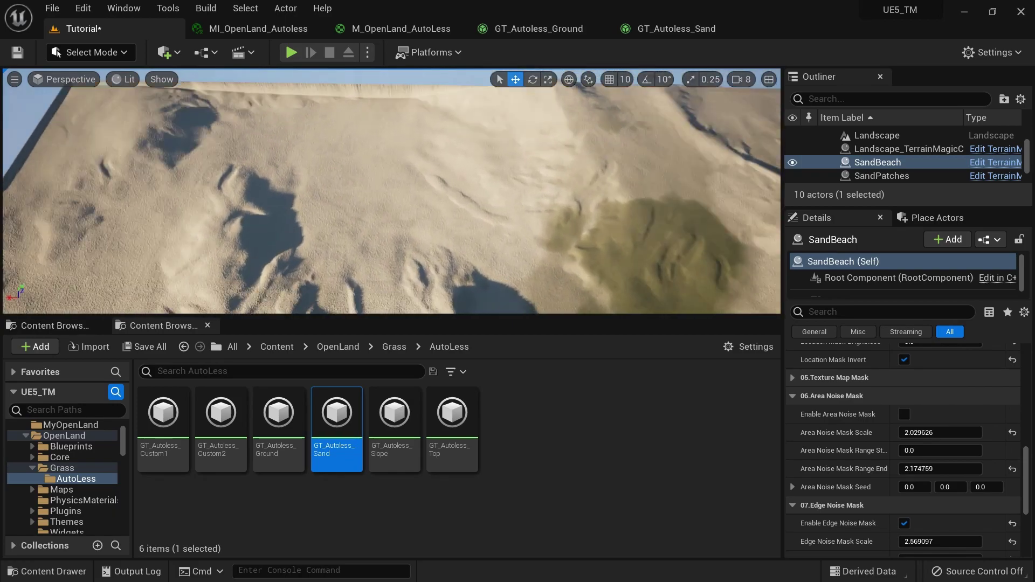
pyautogui.moveTo(391, 191); pyautogui.dragTo(485, 202, button='right')
pyautogui.moveTo(265, 236)
pyautogui.mouseDown(button='right')
pyautogui.moveTo(245, 251)
pyautogui.moveTo(272, 240)
pyautogui.mouseUp(button='right')
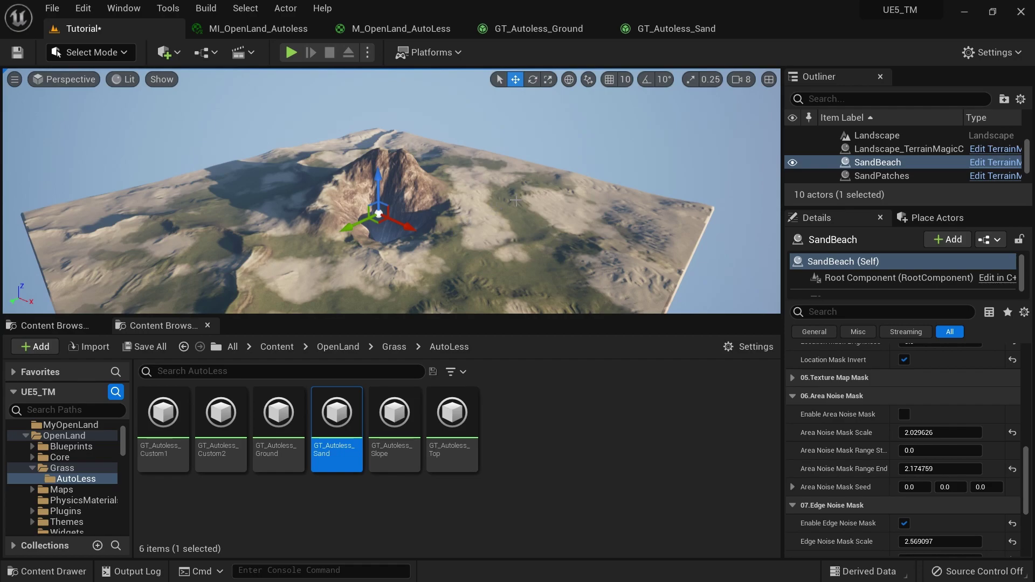
pyautogui.moveTo(516, 200)
pyautogui.mouseDown(button='right')
pyautogui.moveTo(445, 227)
pyautogui.moveTo(516, 215)
pyautogui.mouseUp(button='right')
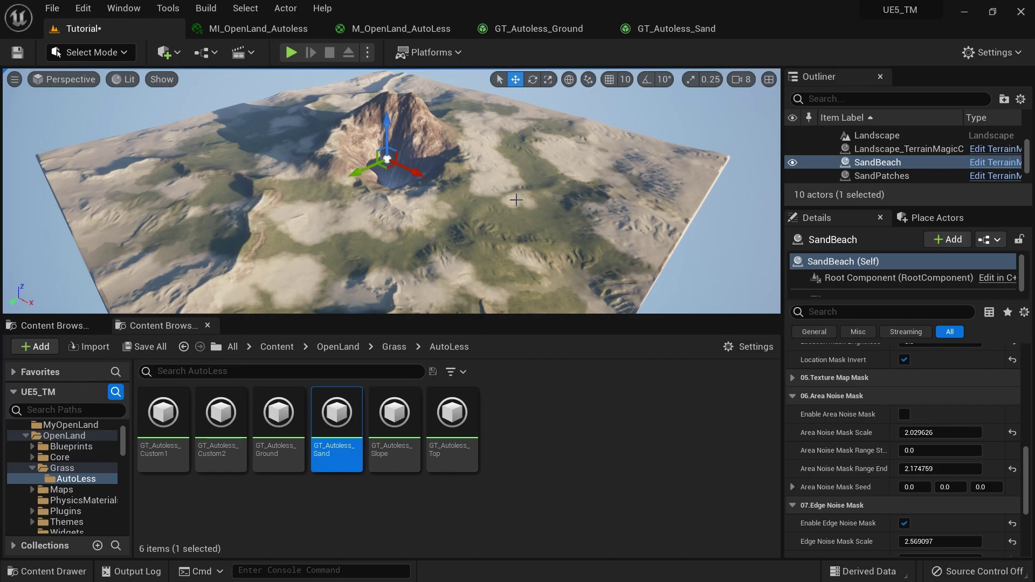